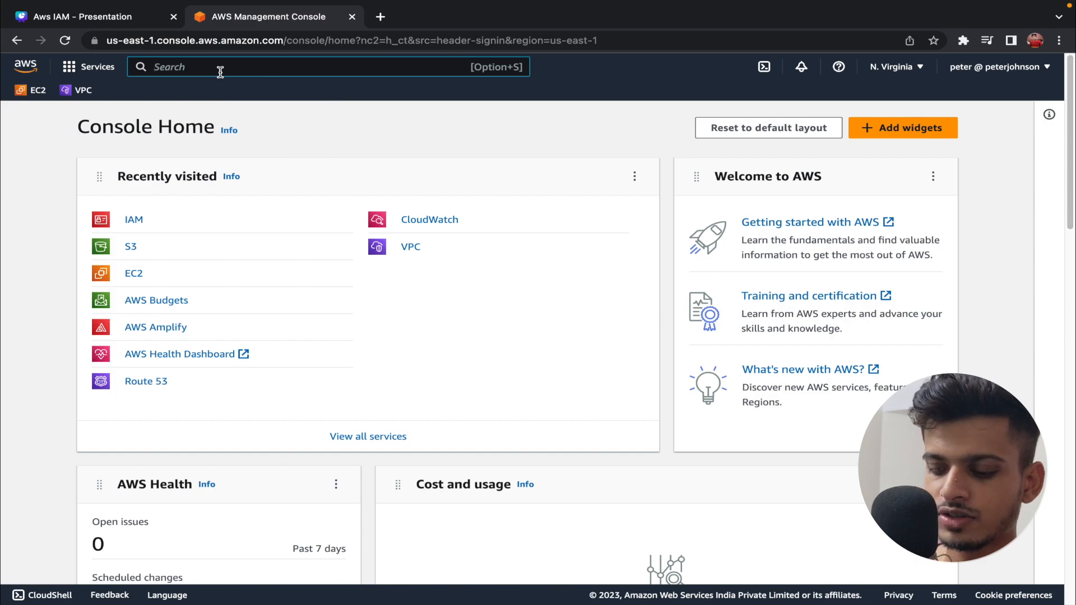
# - Search the services for iam, open IAM, and start adding a new user from the users list
pyautogui.write('iam')
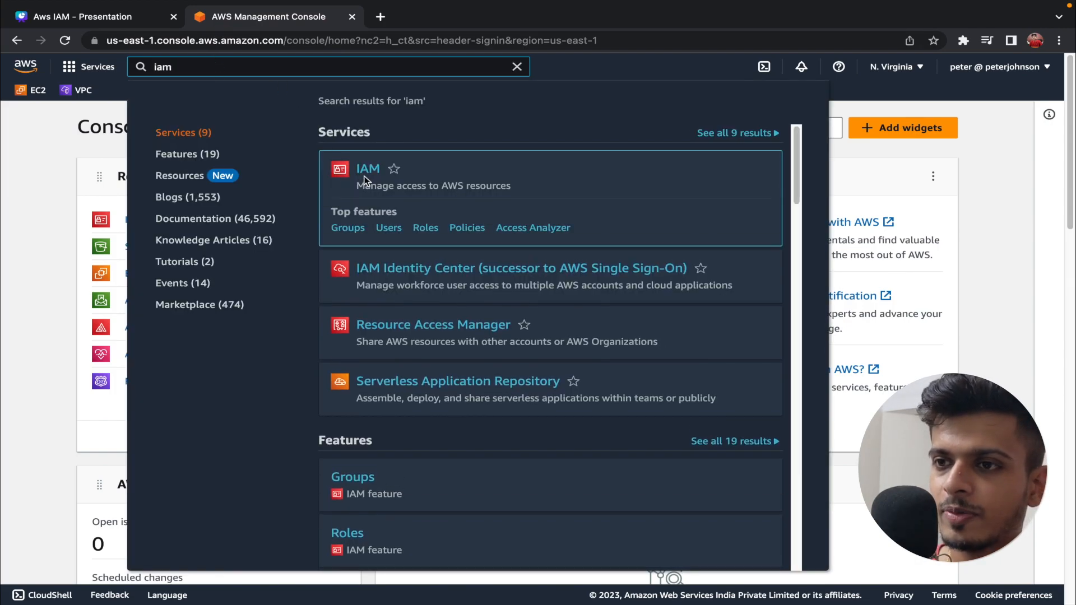
pyautogui.click(363, 177)
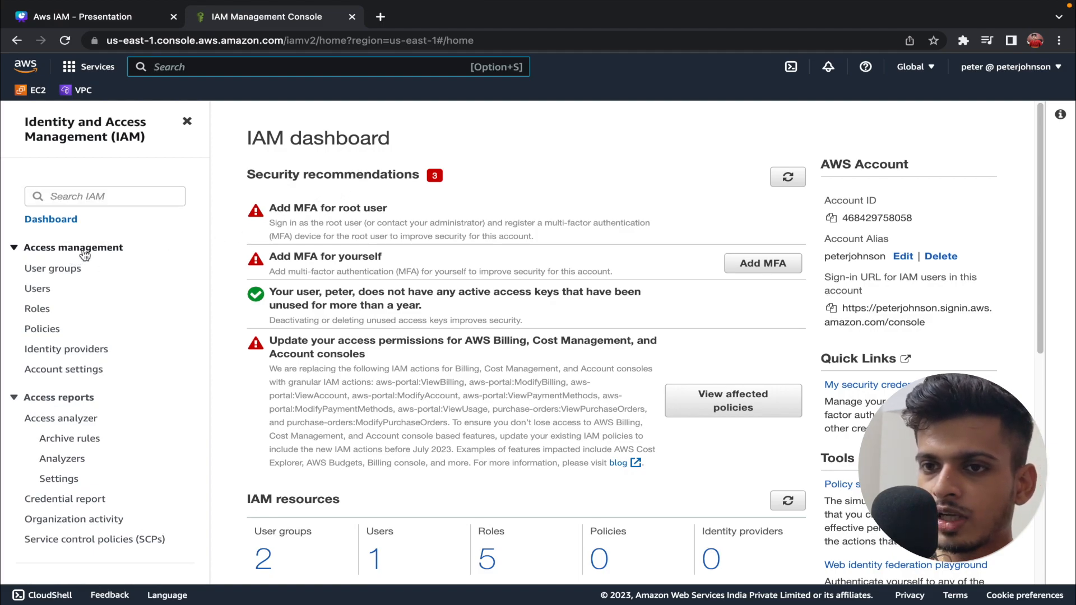
pyautogui.click(46, 292)
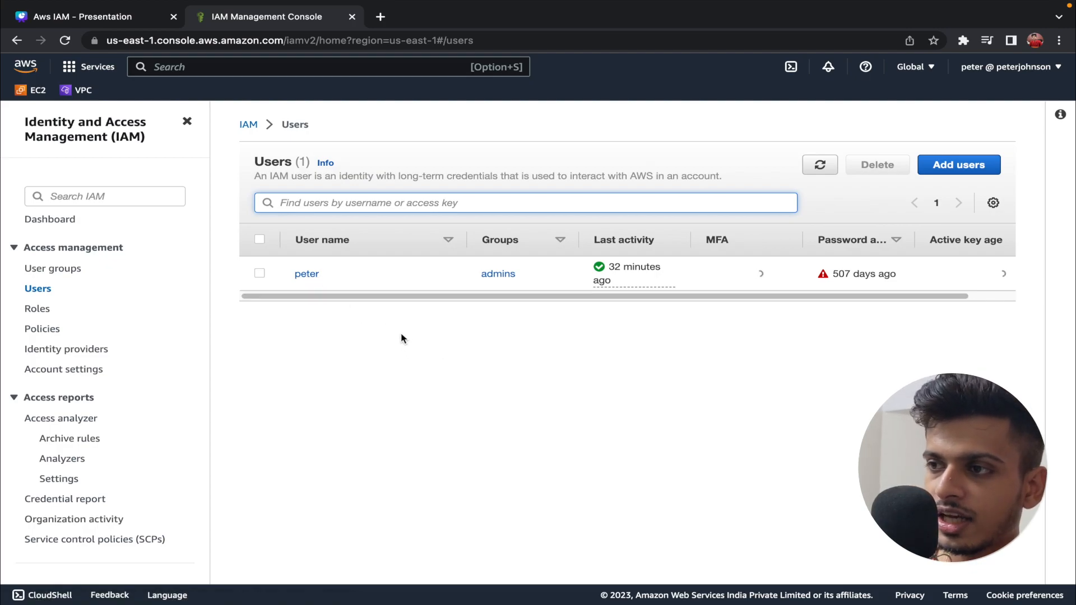
pyautogui.click(946, 165)
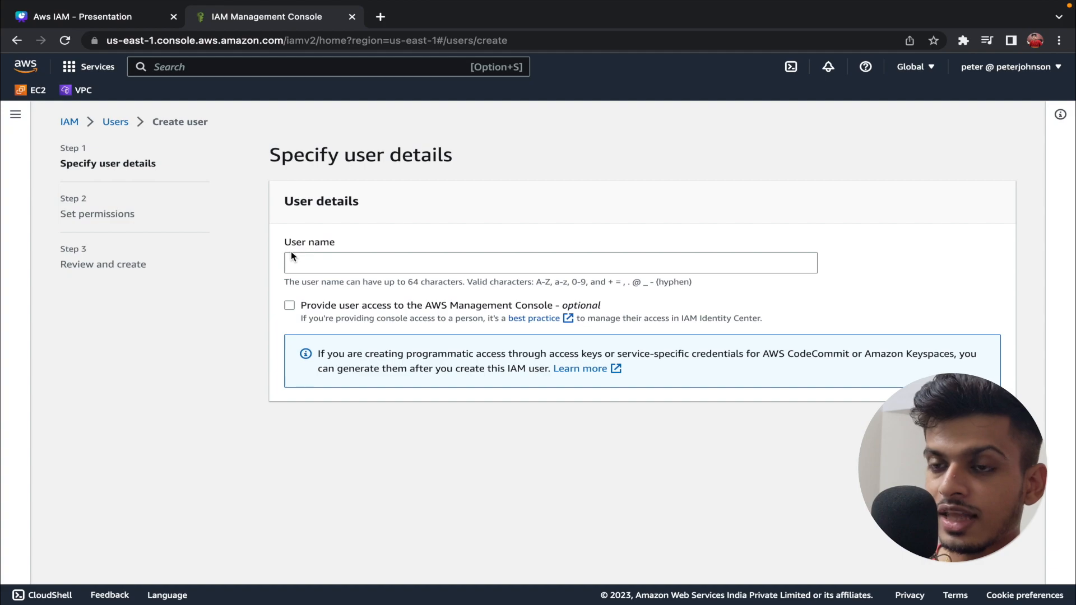
# - Enter S3Admin as the new user's name
pyautogui.moveTo(287, 200); pyautogui.dragTo(375, 201)
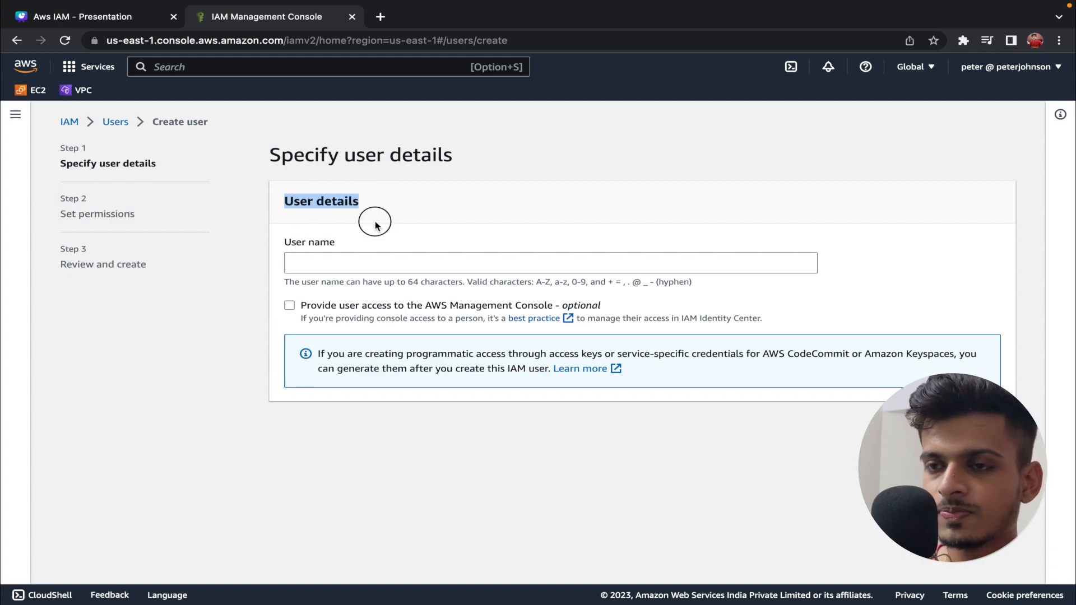
pyautogui.click(337, 232)
pyautogui.moveTo(286, 243); pyautogui.dragTo(351, 245)
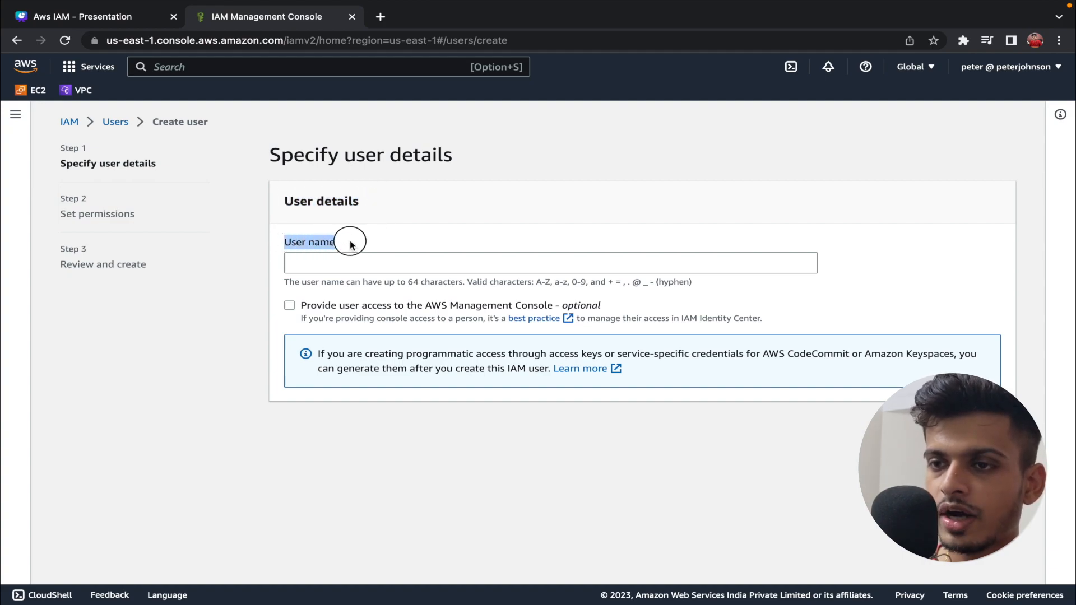
pyautogui.click(350, 242)
pyautogui.click(347, 263)
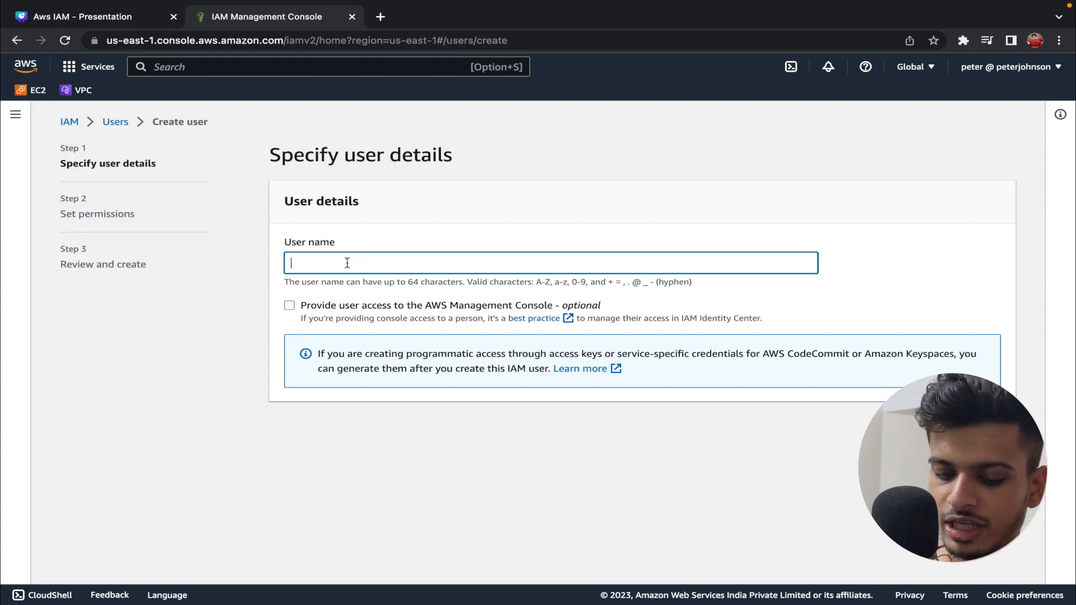
pyautogui.write('S3Admin')
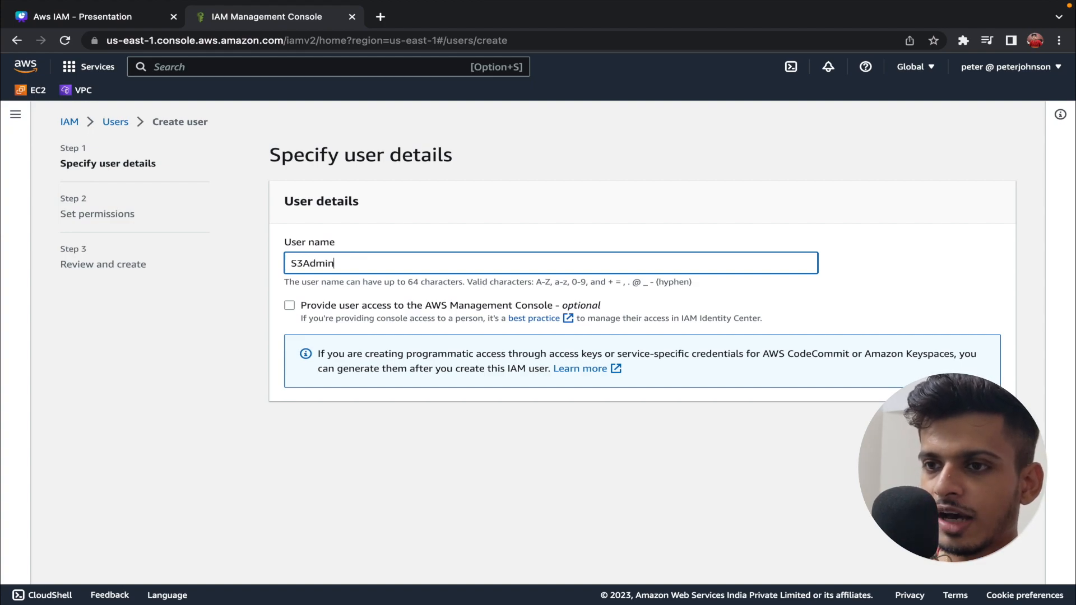
pyautogui.click(260, 247)
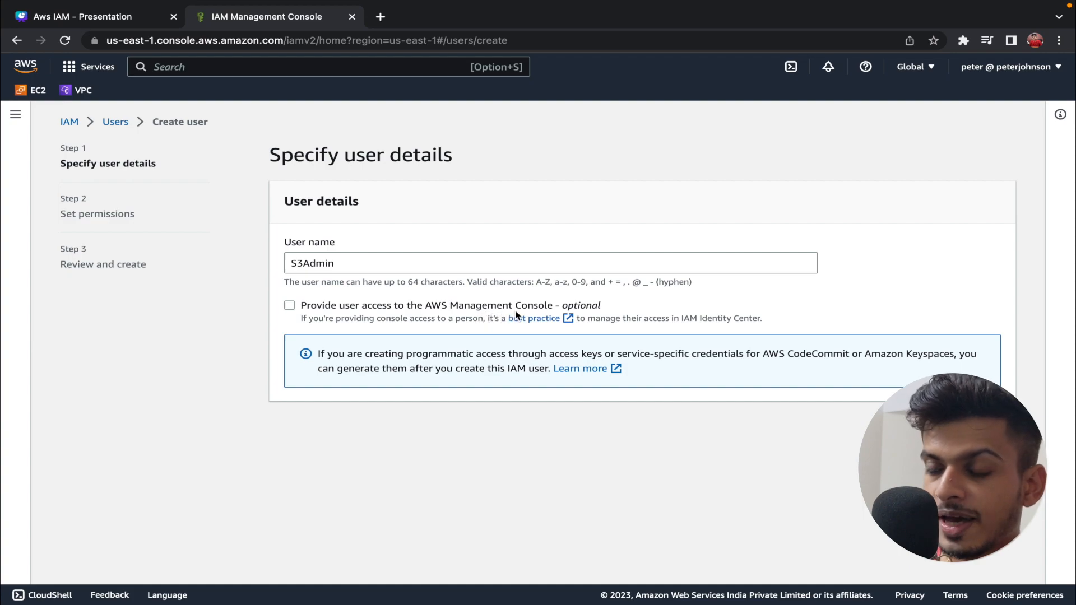
# - Enable AWS Management Console access for the user and choose to create an IAM user
pyautogui.click(290, 305)
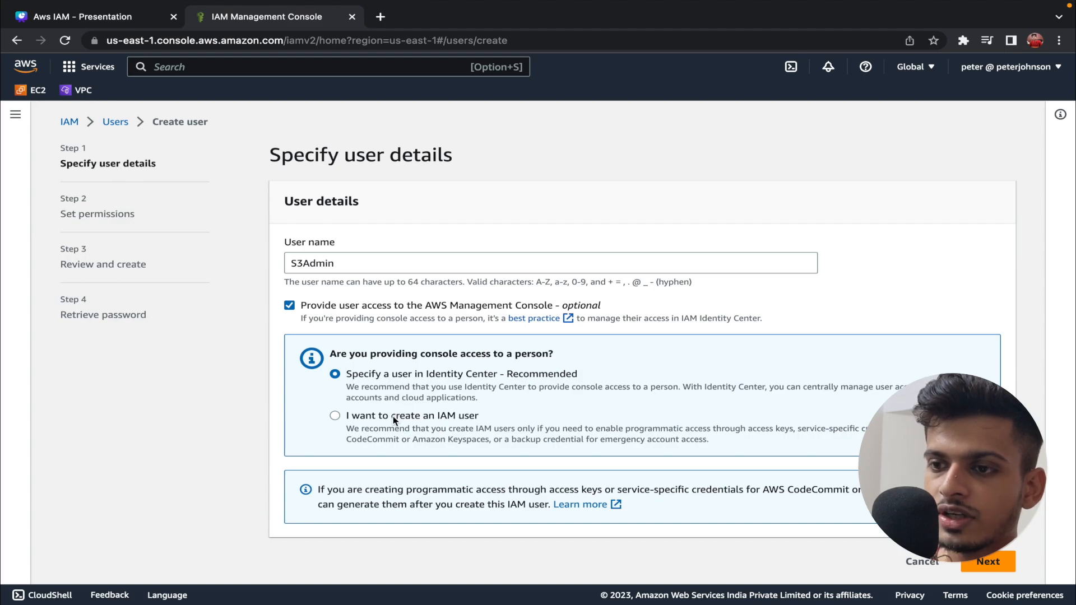
pyautogui.click(347, 419)
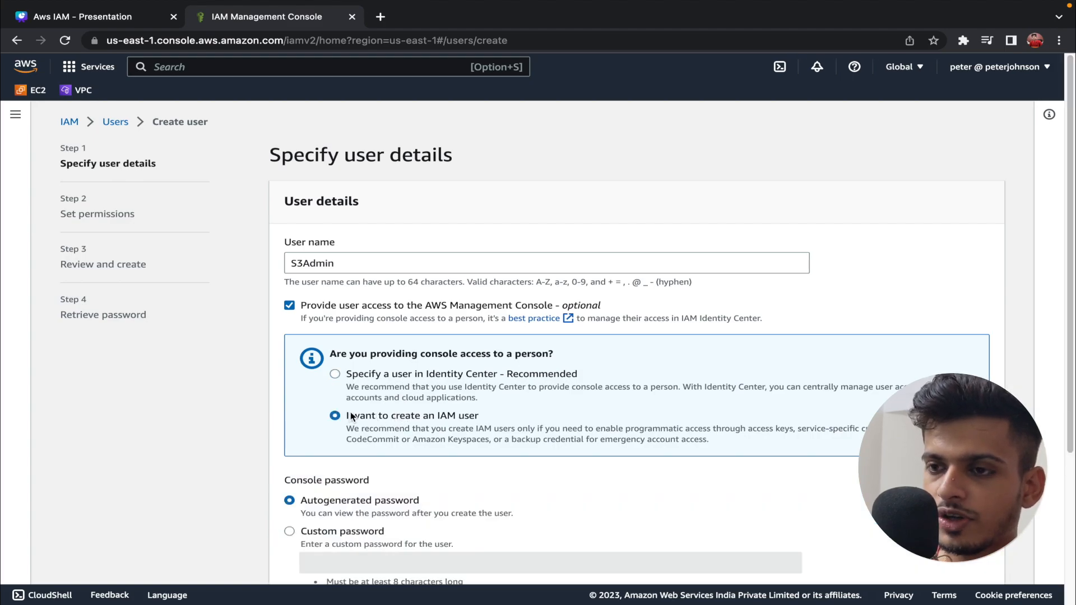
pyautogui.scroll(-3, 351, 416)
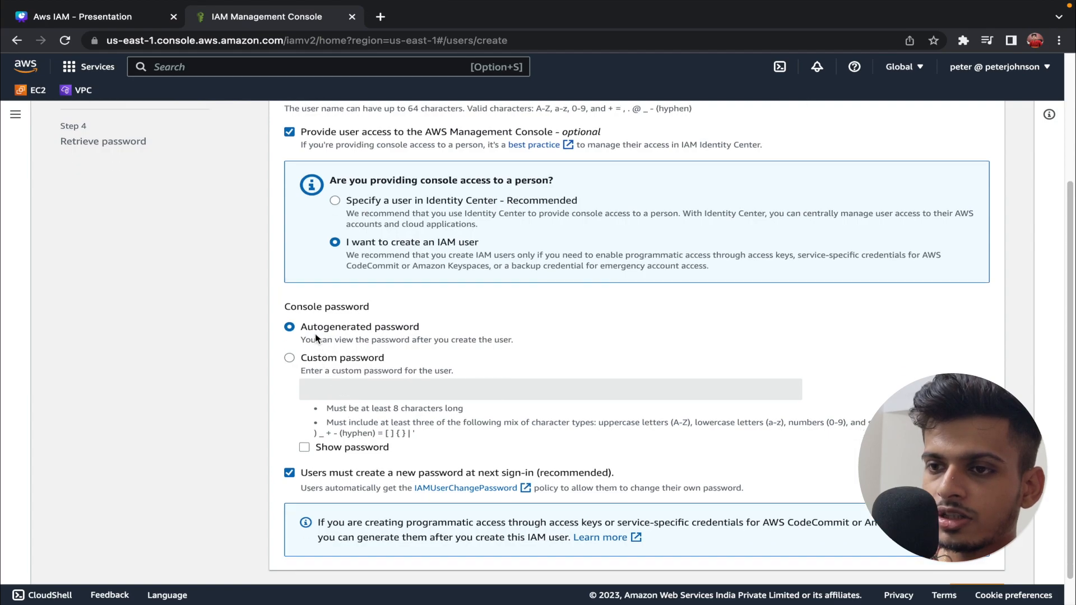
# - Examine the console password options, the custom password rules and the requirement to create a new password at next sign-in
pyautogui.moveTo(284, 306); pyautogui.dragTo(408, 307)
pyautogui.click(407, 308)
pyautogui.scroll(-1, 408, 308)
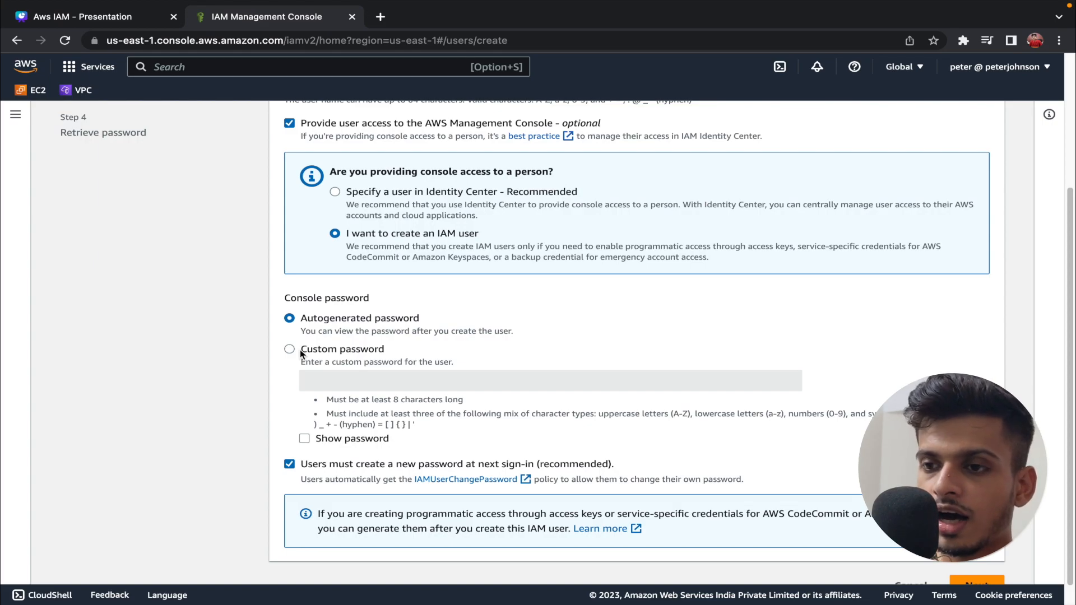
pyautogui.moveTo(327, 398); pyautogui.dragTo(418, 424)
pyautogui.click(418, 424)
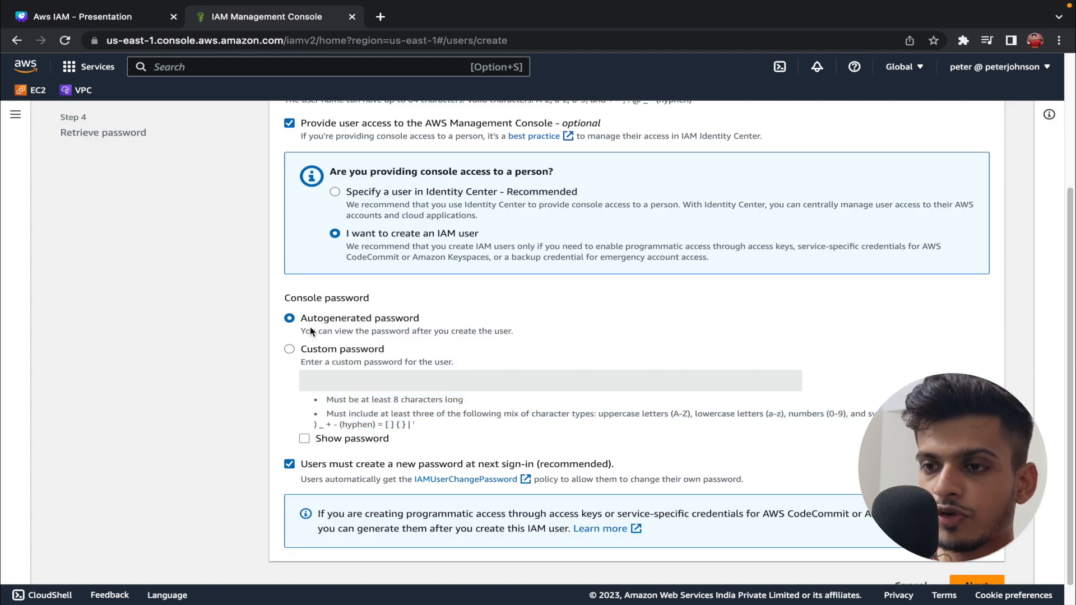
pyautogui.scroll(-1, 310, 327)
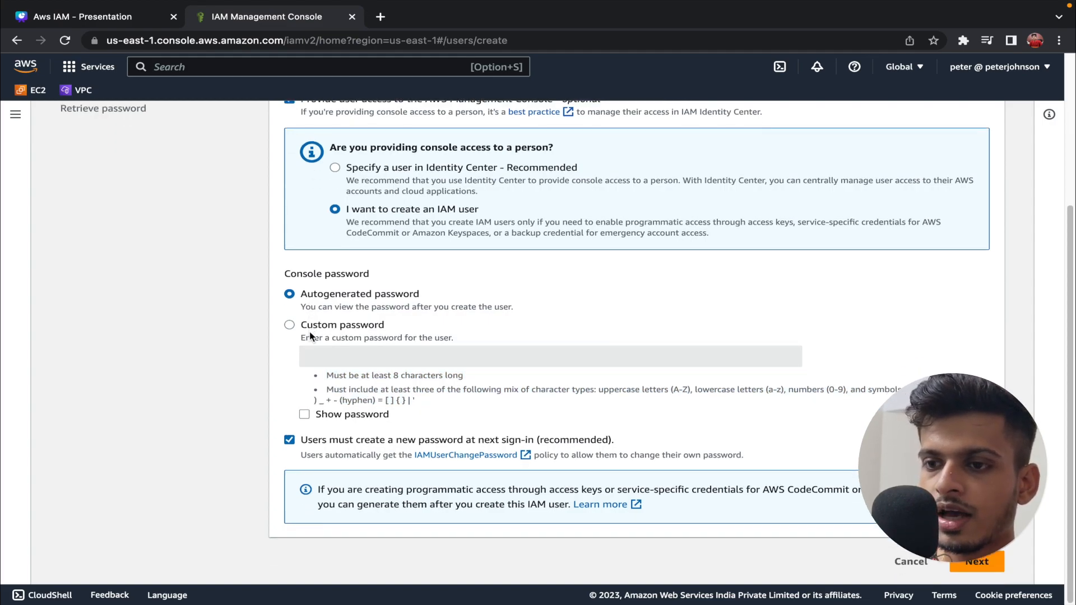
pyautogui.moveTo(310, 441); pyautogui.dragTo(619, 437)
pyautogui.click(619, 436)
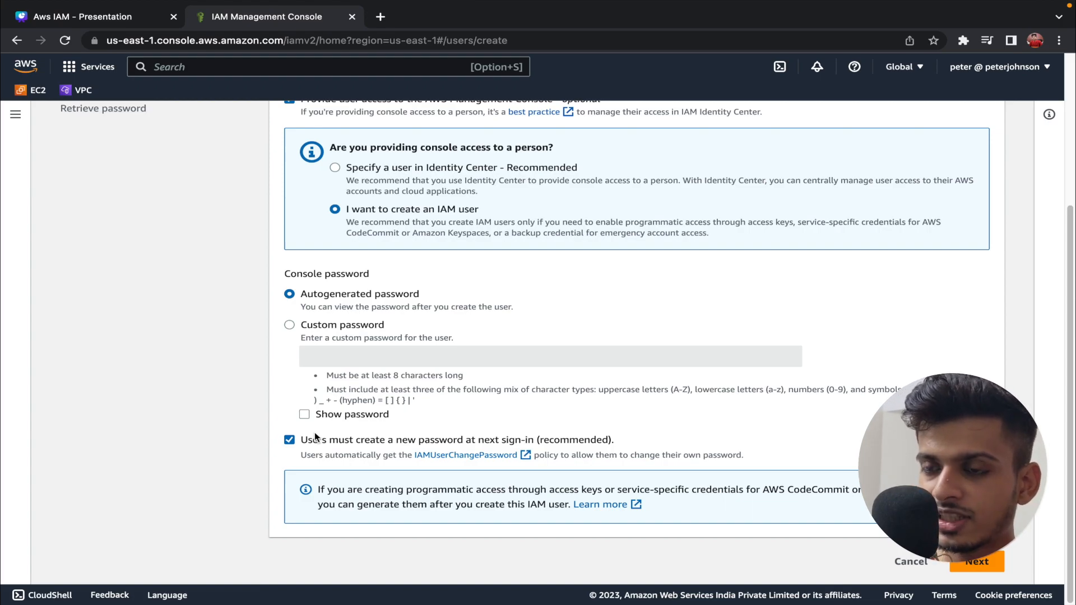
pyautogui.moveTo(286, 273); pyautogui.dragTo(365, 275)
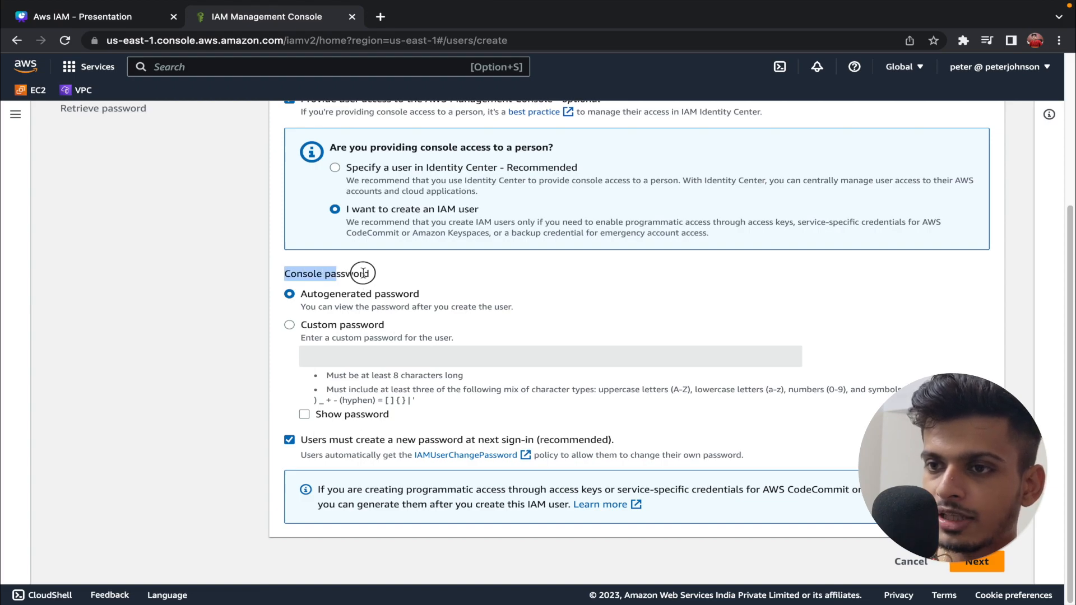
pyautogui.click(373, 272)
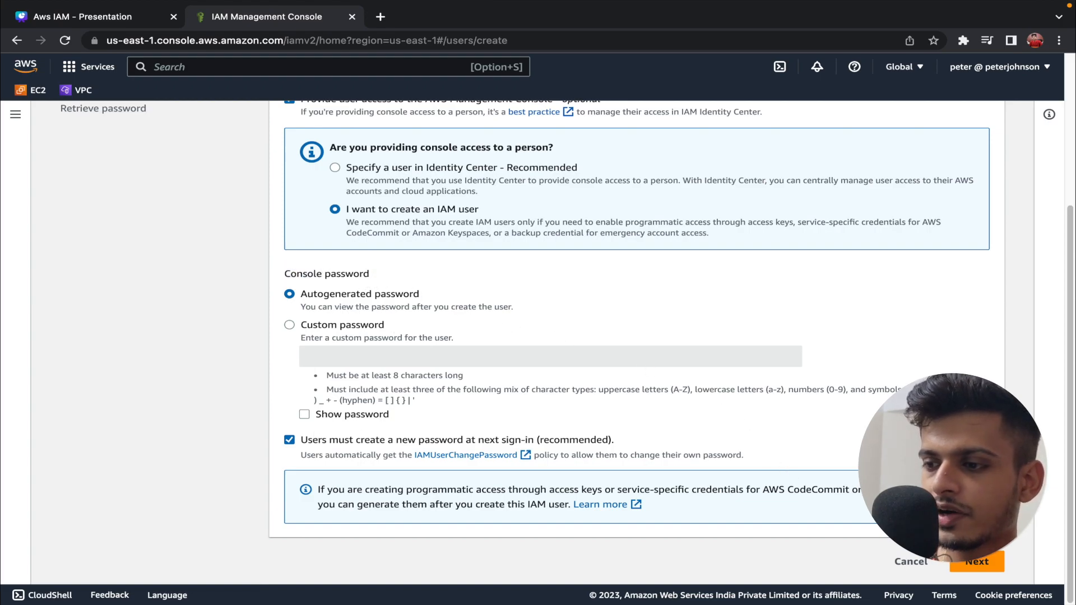
# - Continue to the permissions stage of user creation and look over the available permissions options
pyautogui.click(978, 560)
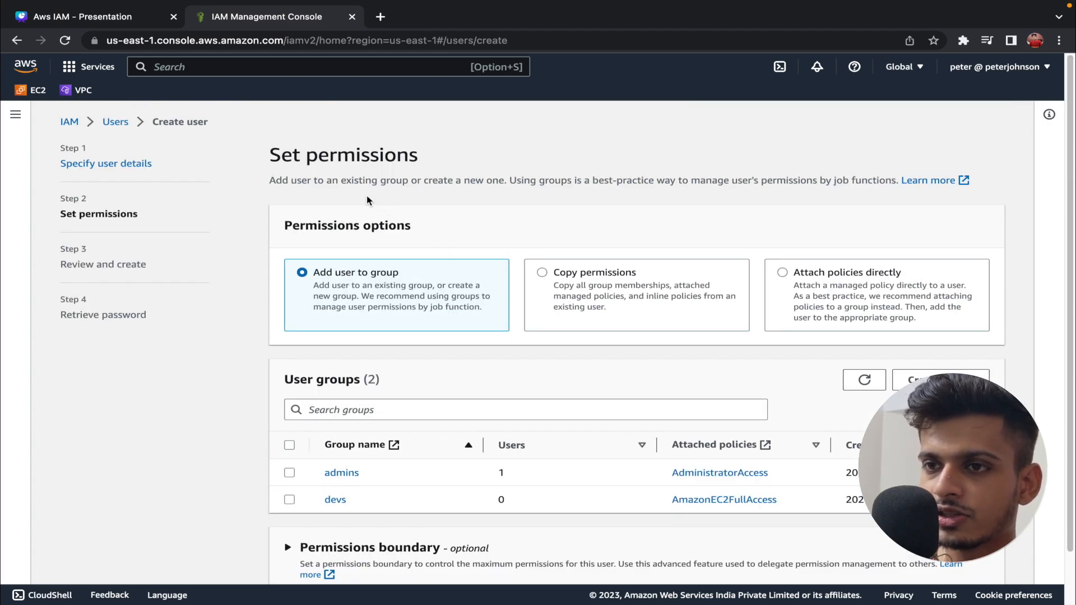
pyautogui.moveTo(269, 154); pyautogui.dragTo(435, 154)
pyautogui.click(437, 158)
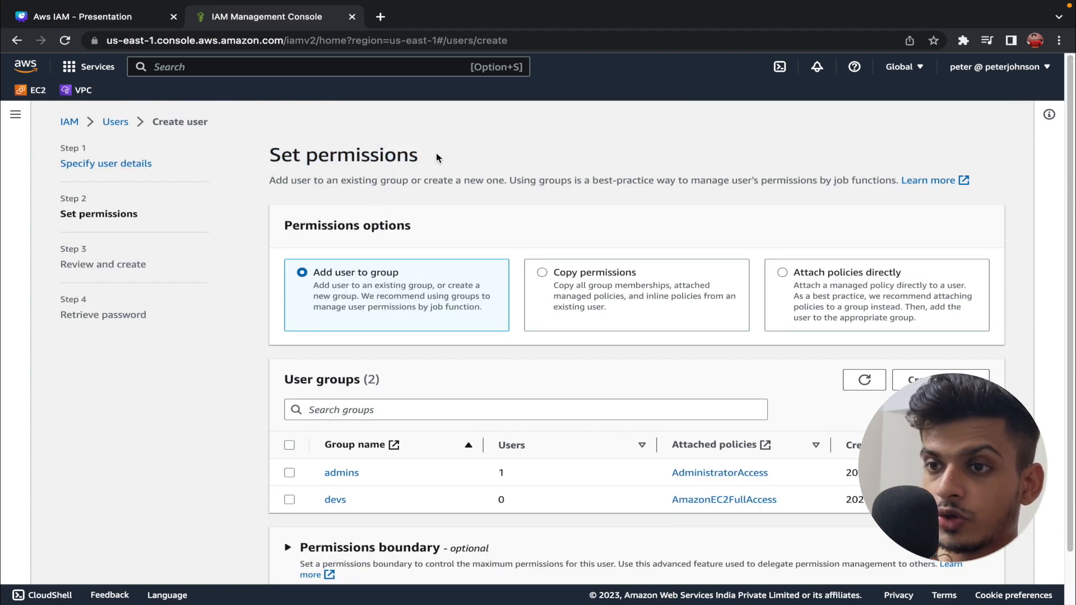
pyautogui.moveTo(287, 226); pyautogui.dragTo(422, 224)
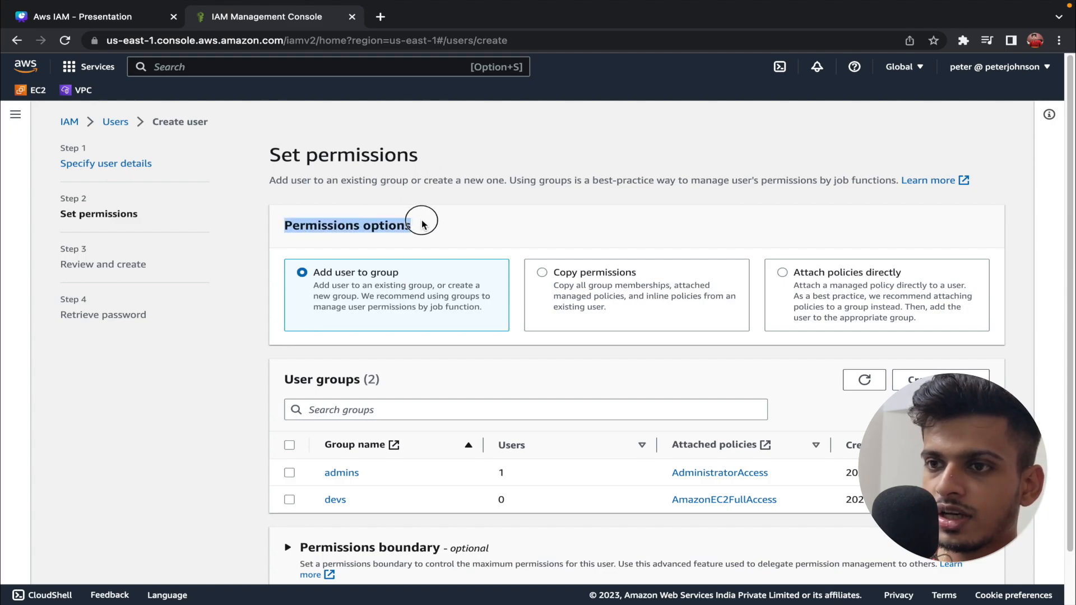
pyautogui.click(422, 224)
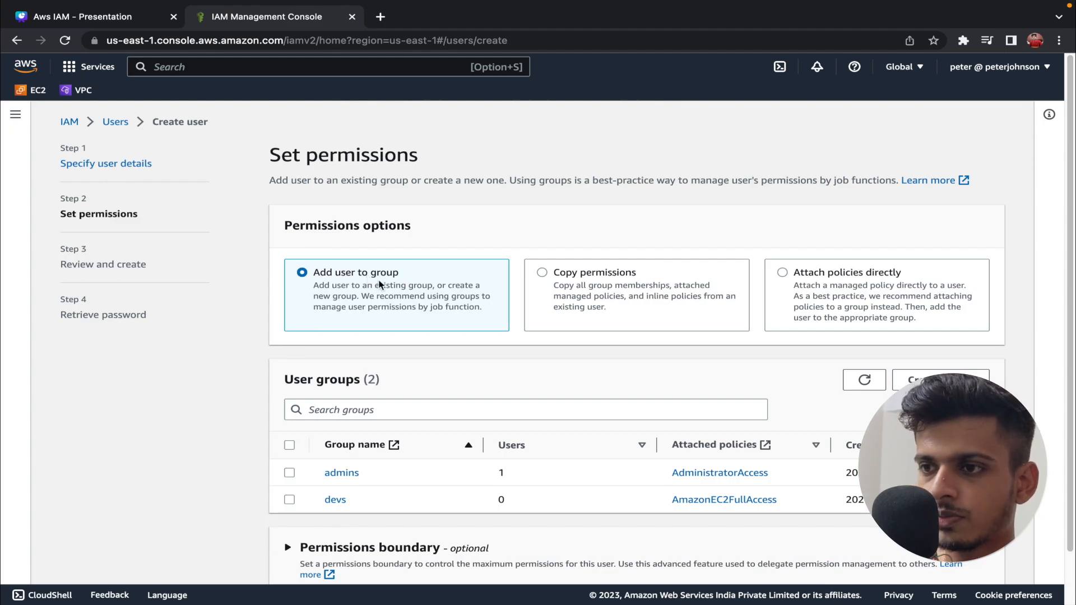
# - Attach the AmazonS3FullAccess policy directly to the user, finding it with the search s3full, and continue to the review stage
pyautogui.click(589, 290)
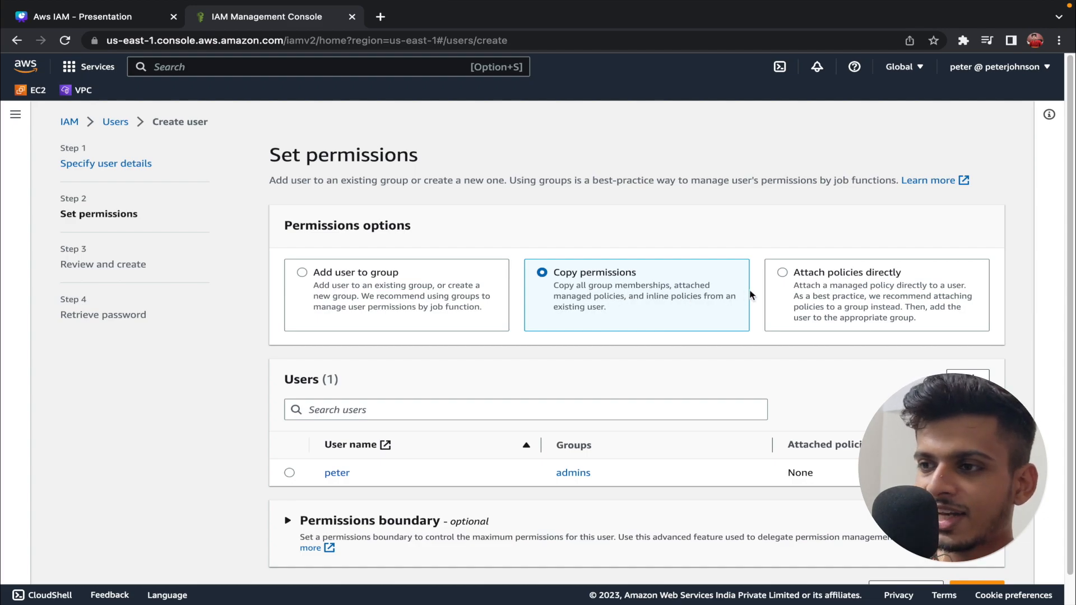
pyautogui.click(816, 287)
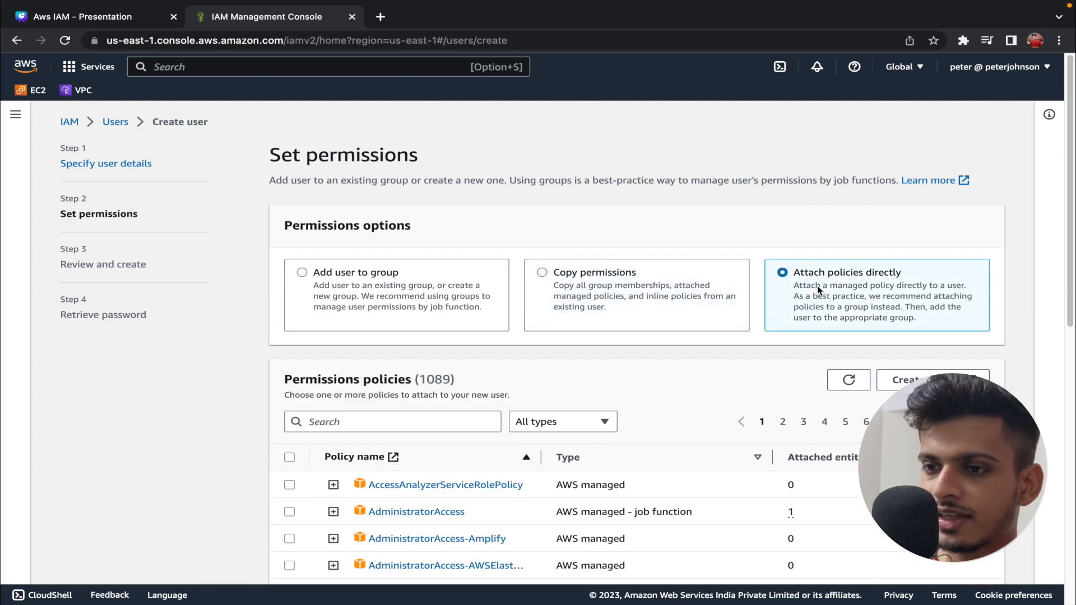
pyautogui.scroll(-3, 817, 288)
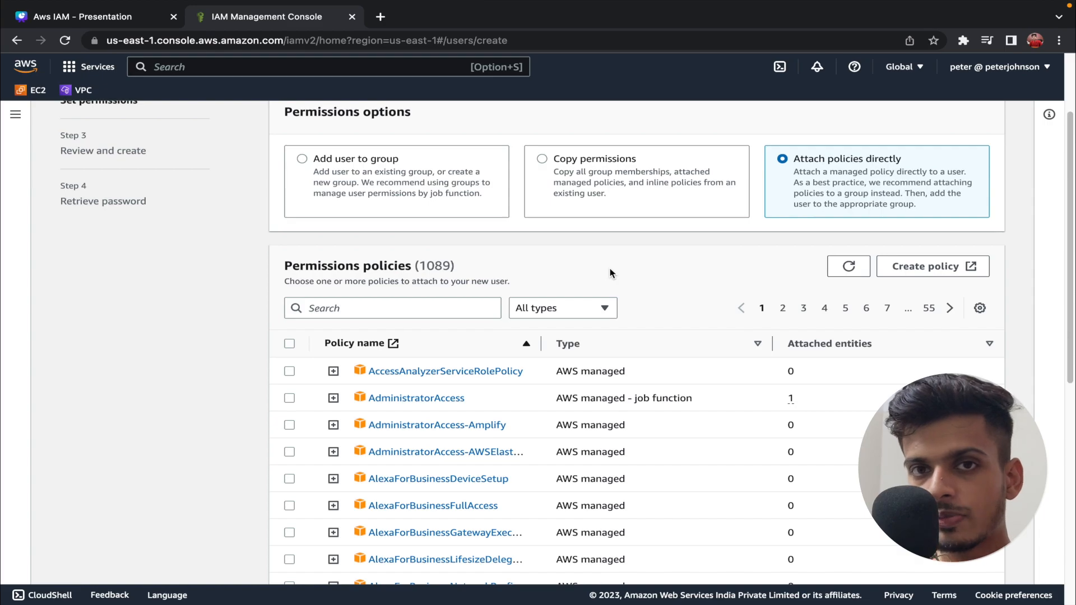
pyautogui.click(431, 307)
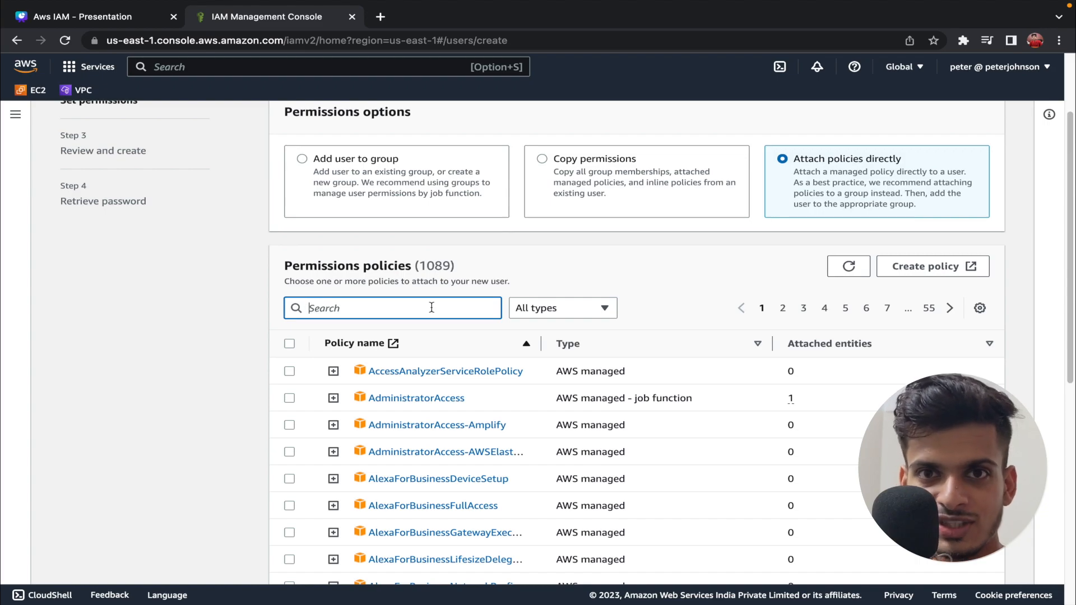
pyautogui.write('s')
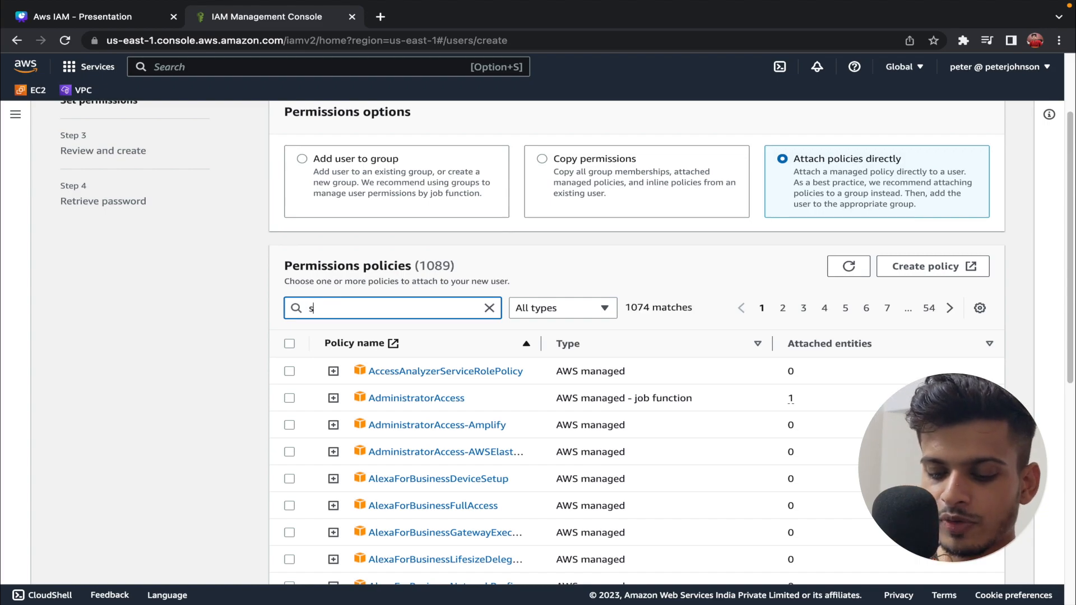
pyautogui.write('3full')
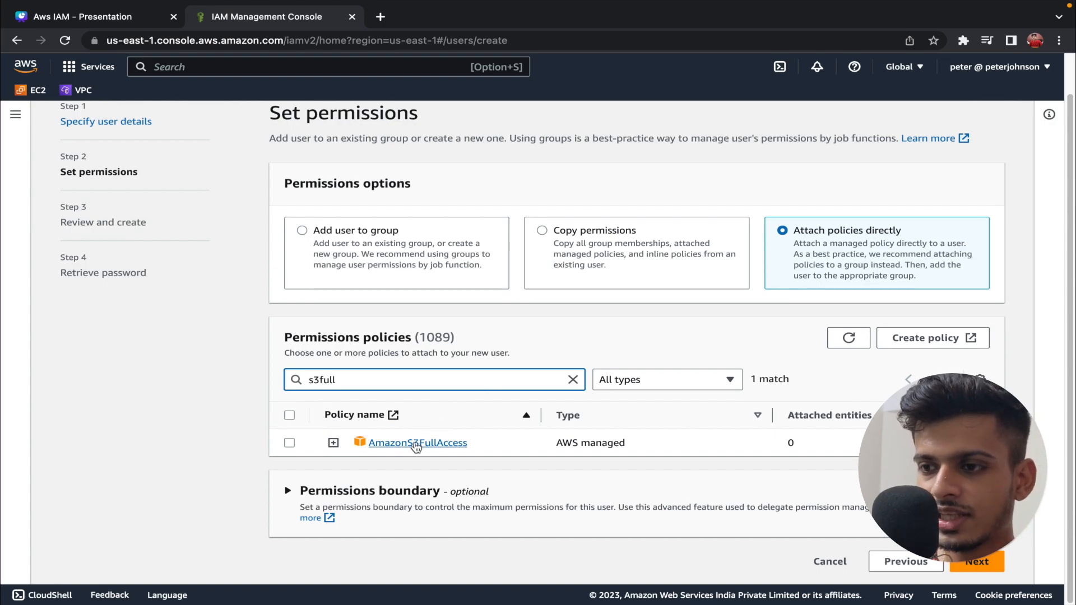
pyautogui.click(289, 443)
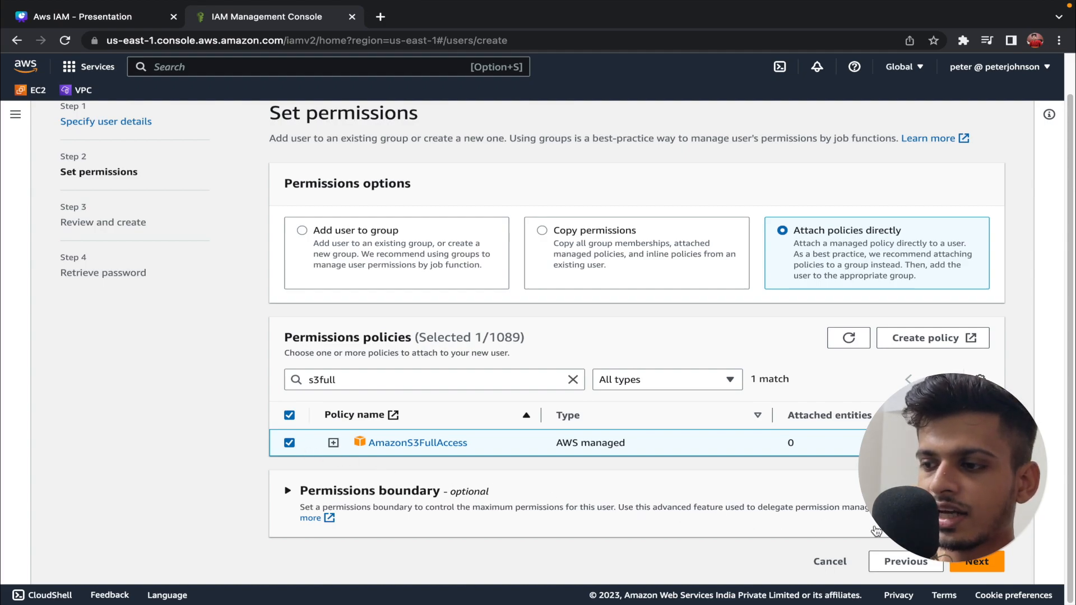
pyautogui.click(976, 561)
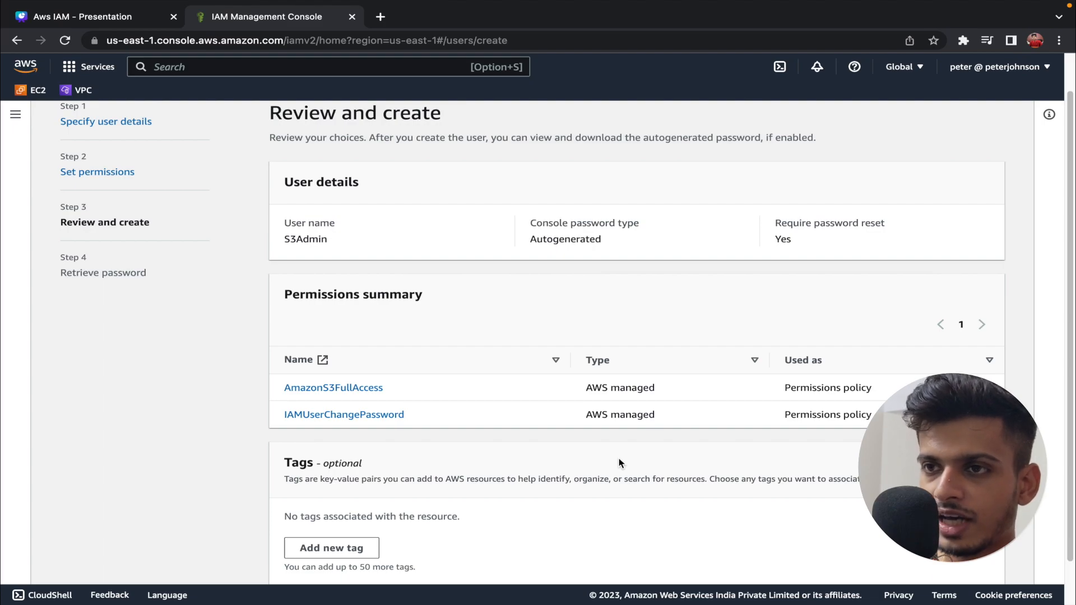
# - Review the user name, console password type, password reset setting and permissions summary of the new user
pyautogui.moveTo(329, 241); pyautogui.dragTo(277, 239)
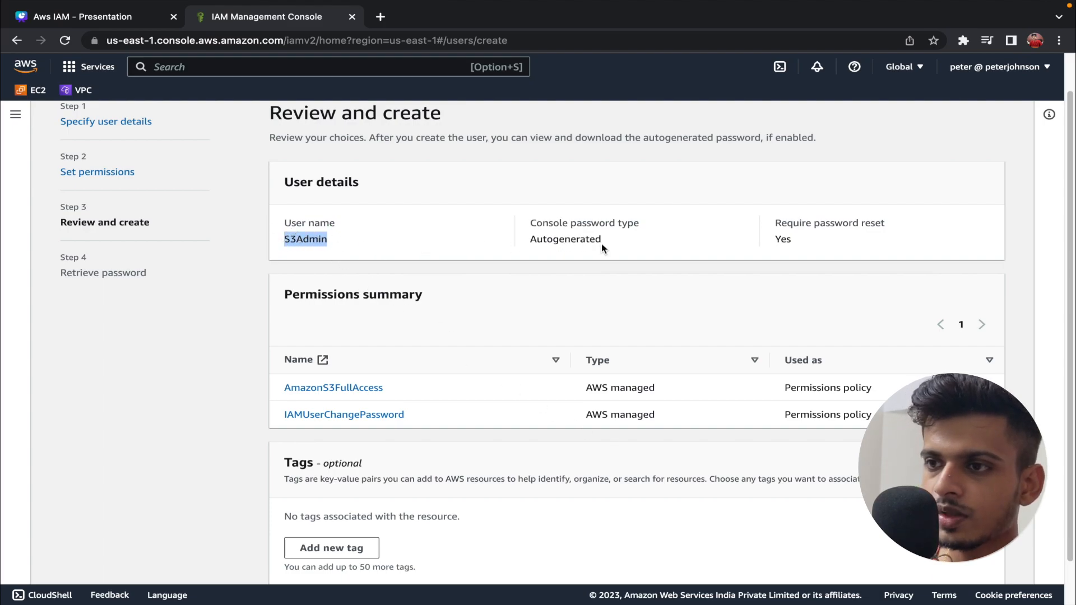
pyautogui.moveTo(601, 242); pyautogui.dragTo(509, 240)
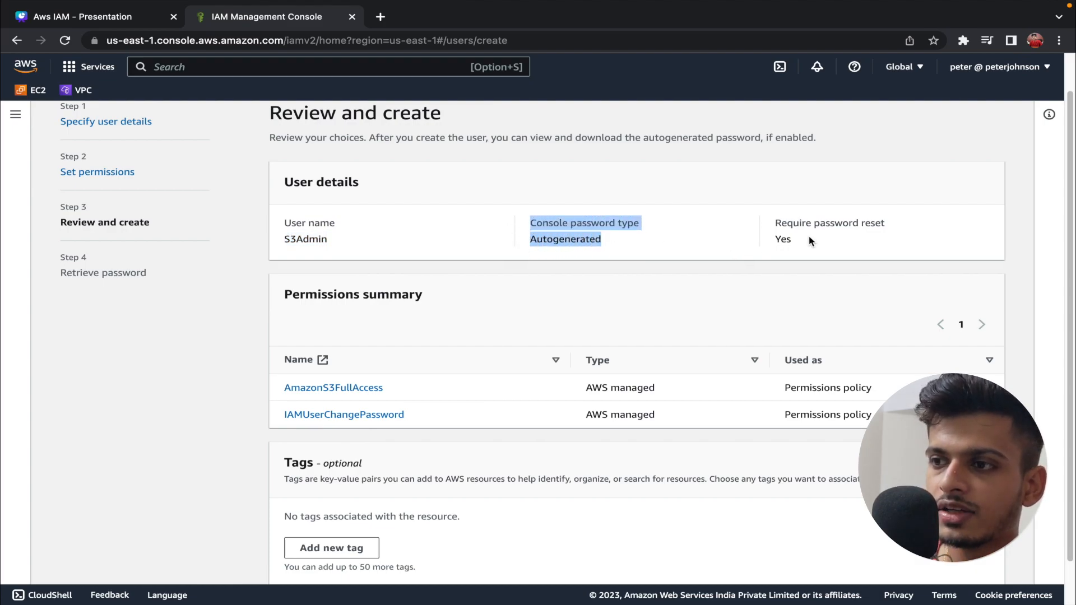
pyautogui.moveTo(808, 236); pyautogui.dragTo(768, 226)
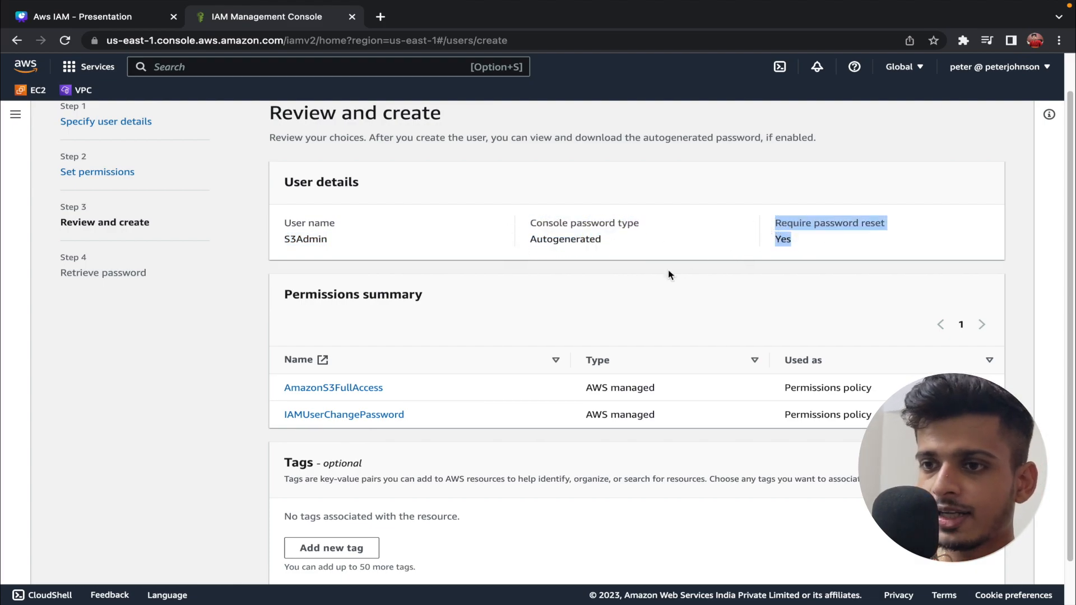
pyautogui.click(417, 328)
pyautogui.moveTo(281, 295); pyautogui.dragTo(471, 293)
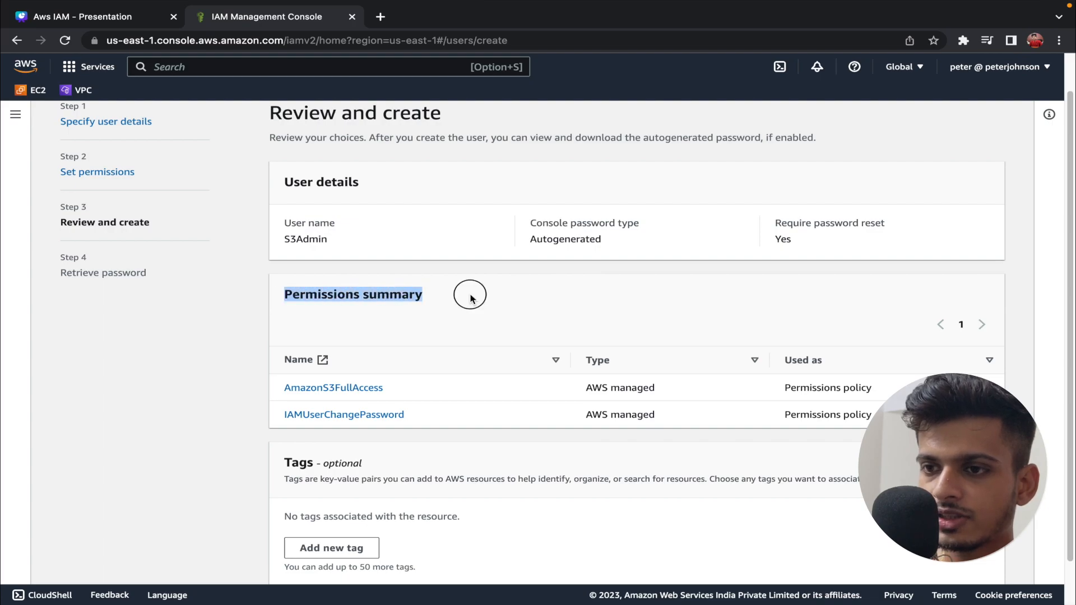
pyautogui.click(471, 293)
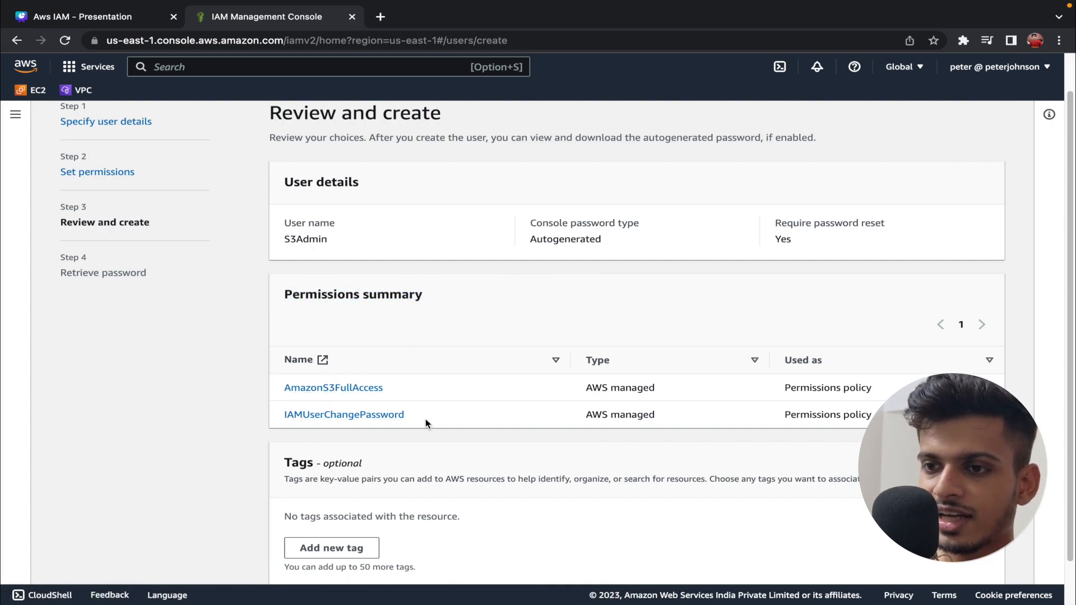
# - Check the permissions summary and create the S3Admin user without any tags
pyautogui.moveTo(297, 423); pyautogui.dragTo(279, 419)
pyautogui.click(229, 419)
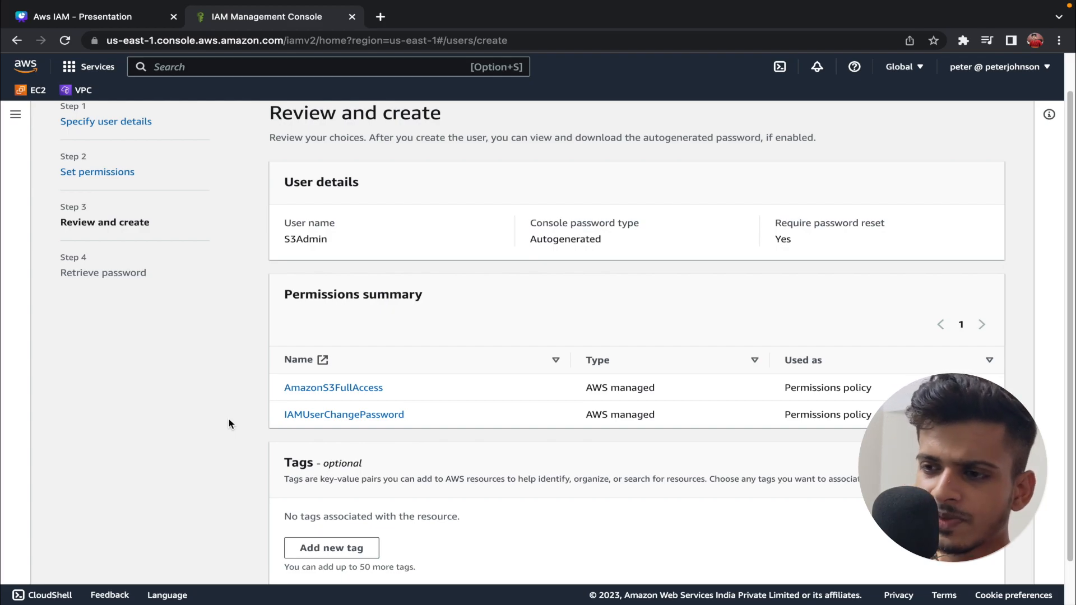
pyautogui.moveTo(303, 421); pyautogui.dragTo(454, 442)
pyautogui.click(453, 441)
pyautogui.scroll(-2, 453, 442)
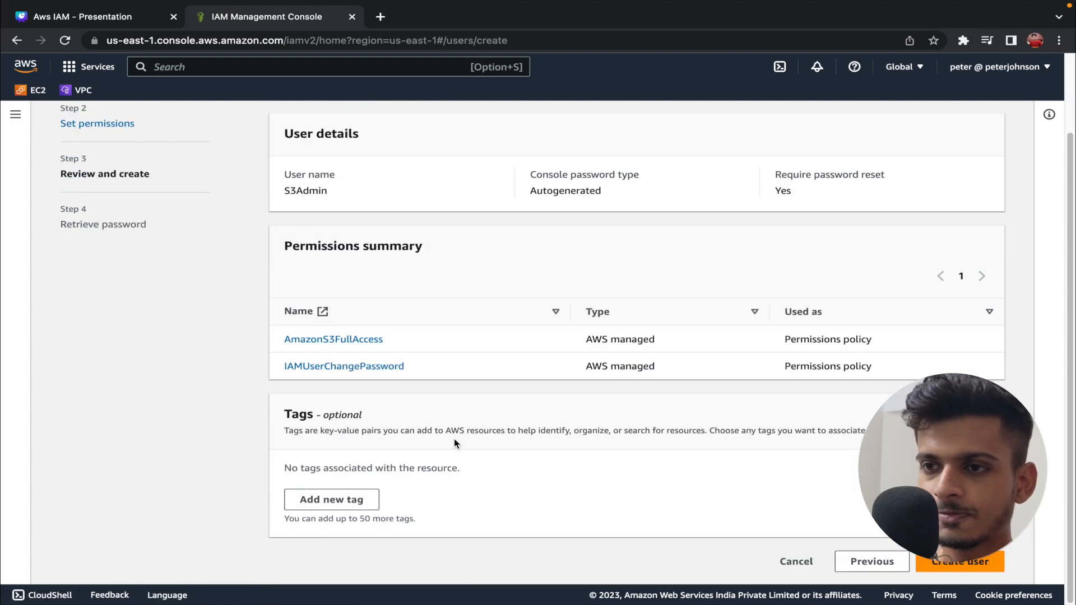
pyautogui.click(960, 561)
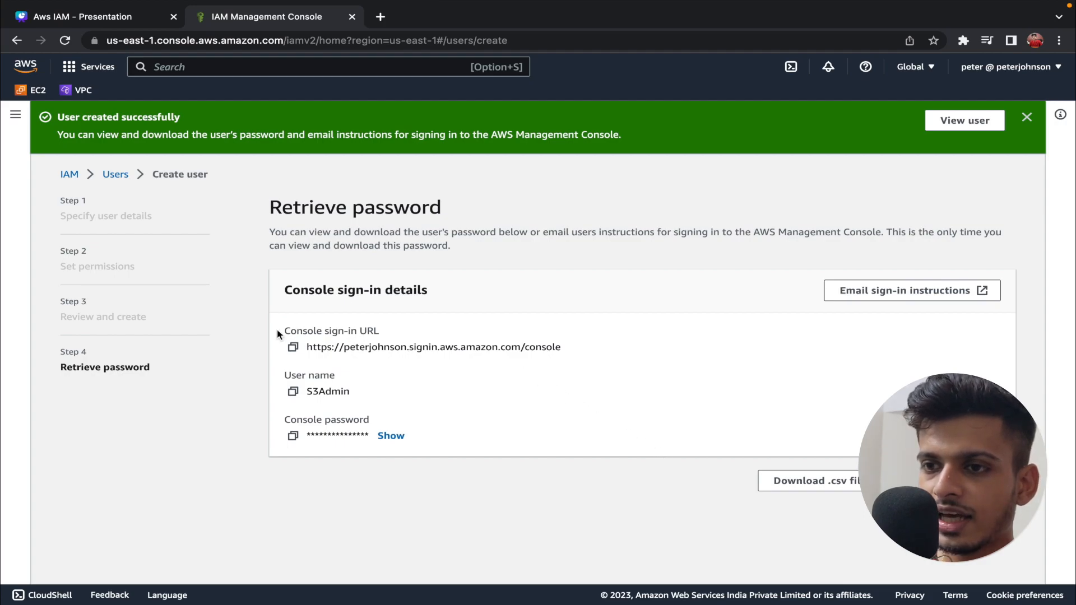
# - Reveal the autogenerated console password and examine the new user's console sign-in URL and user name
pyautogui.moveTo(277, 334); pyautogui.dragTo(396, 329)
pyautogui.click(401, 329)
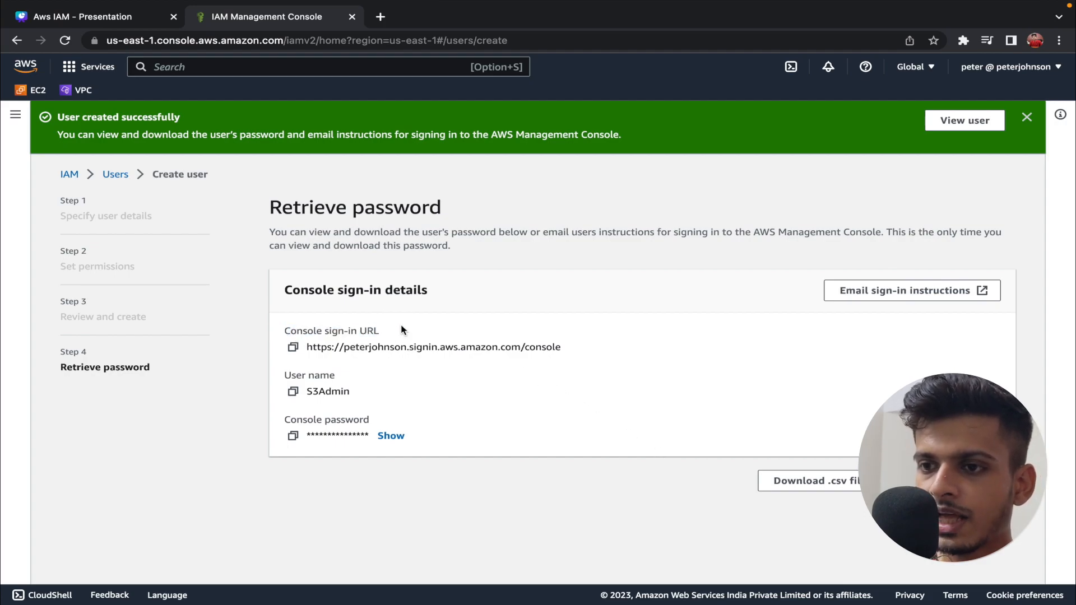
pyautogui.moveTo(312, 391); pyautogui.dragTo(372, 391)
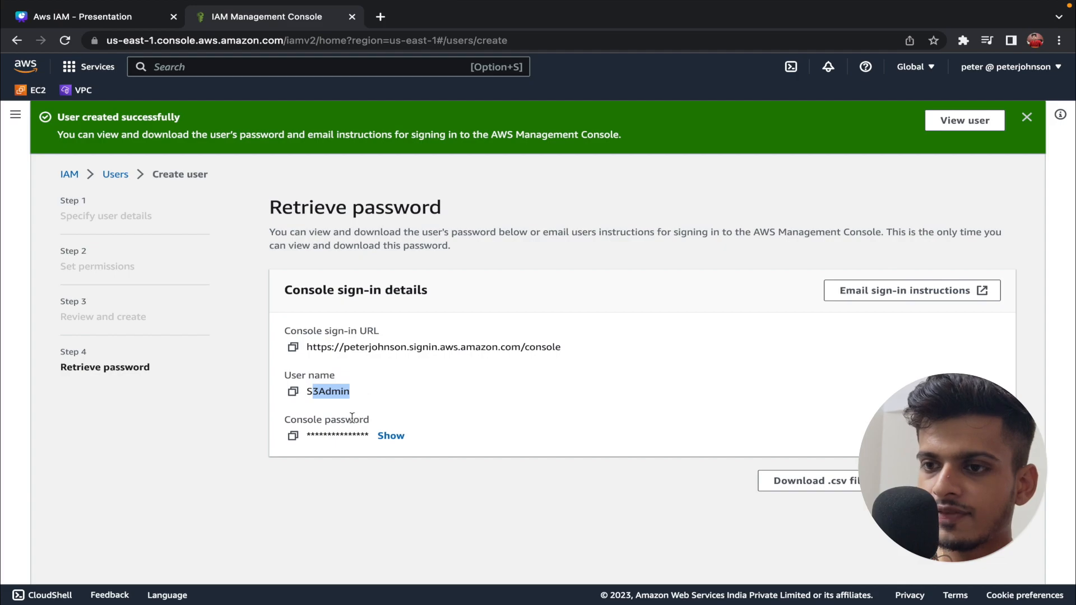
pyautogui.click(390, 436)
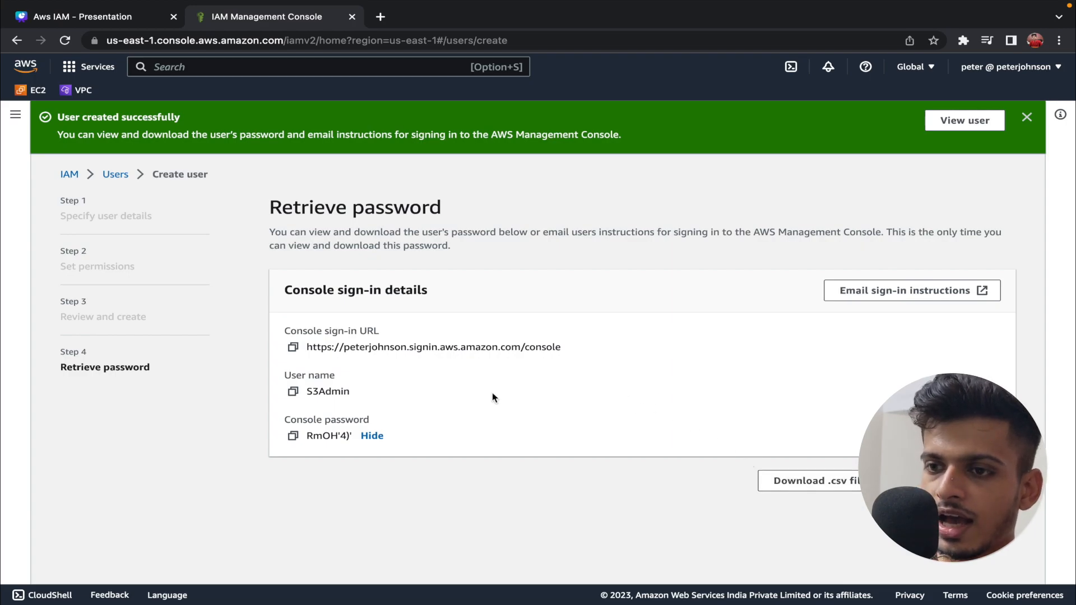
pyautogui.moveTo(343, 348); pyautogui.dragTo(407, 350)
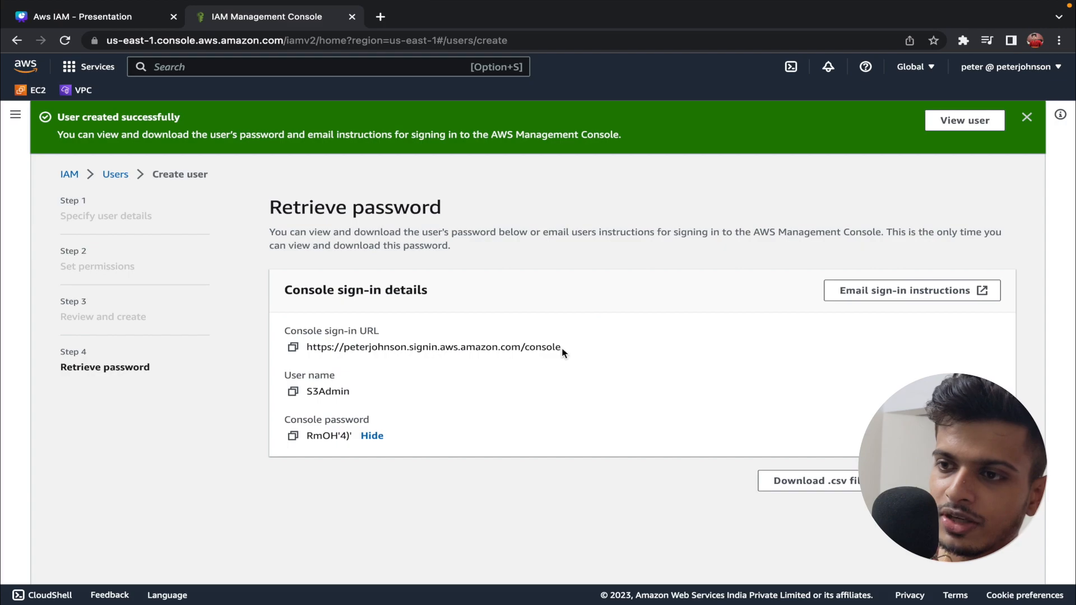
pyautogui.moveTo(562, 347); pyautogui.dragTo(302, 346)
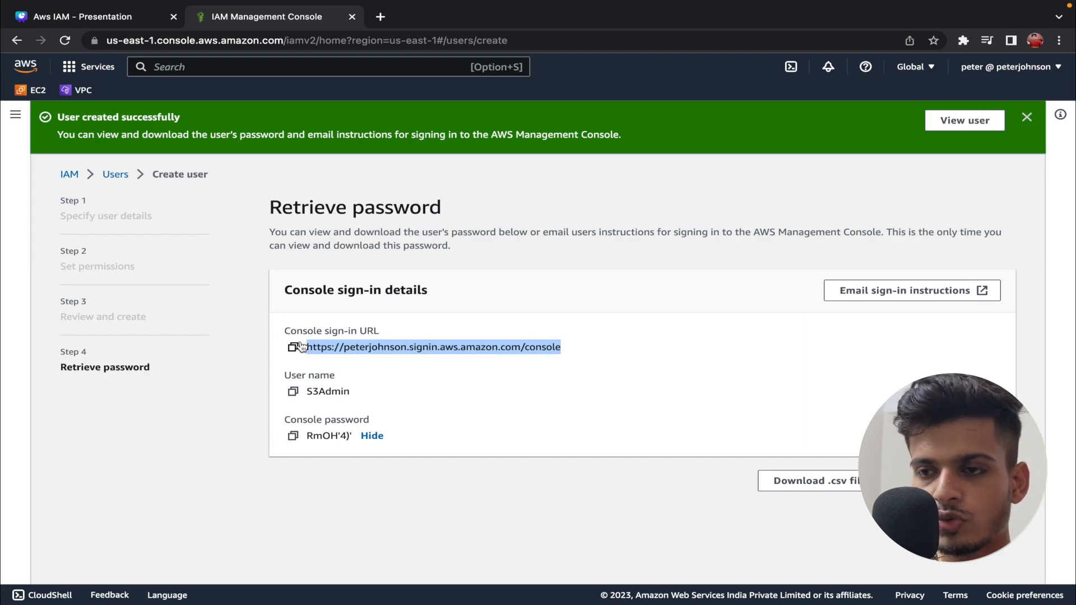
pyautogui.click(414, 366)
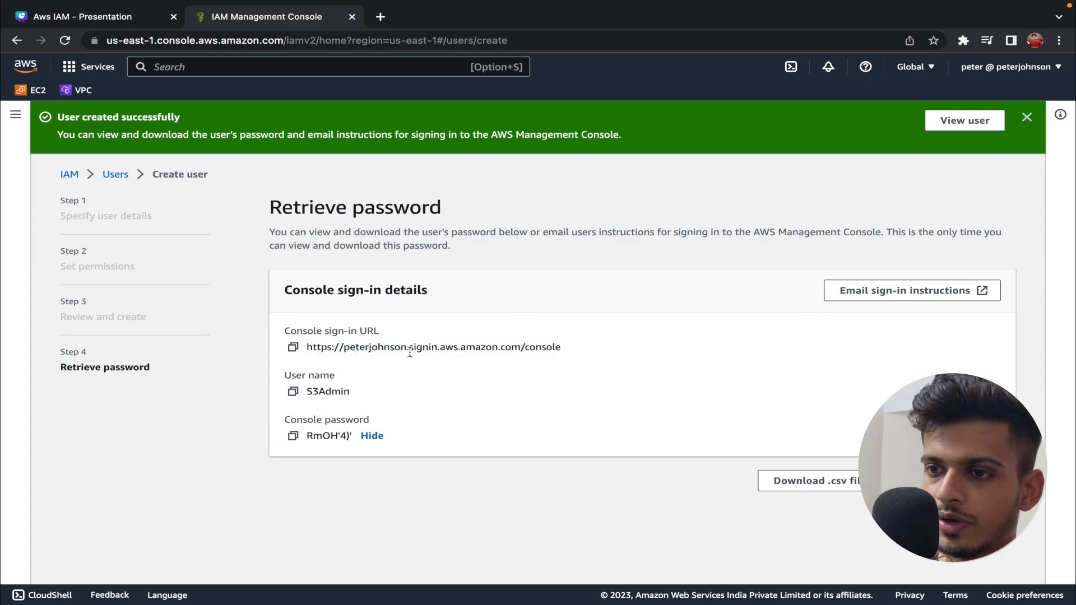
# - Copy the console sign-in URL, open it in a new incognito window and check the prefilled account alias
pyautogui.click(293, 347)
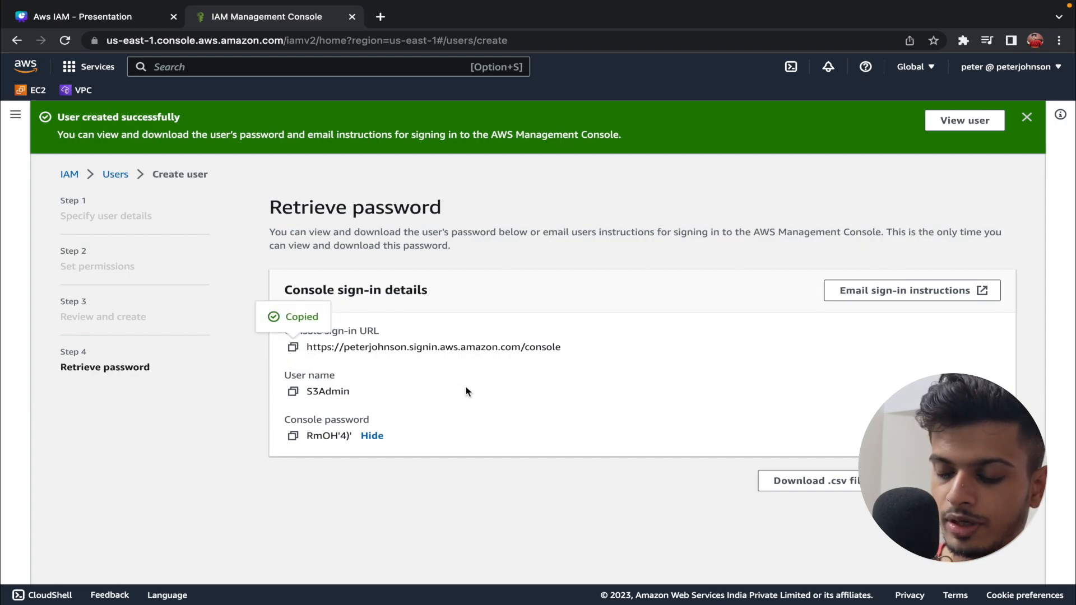
pyautogui.press('super+shift+n')
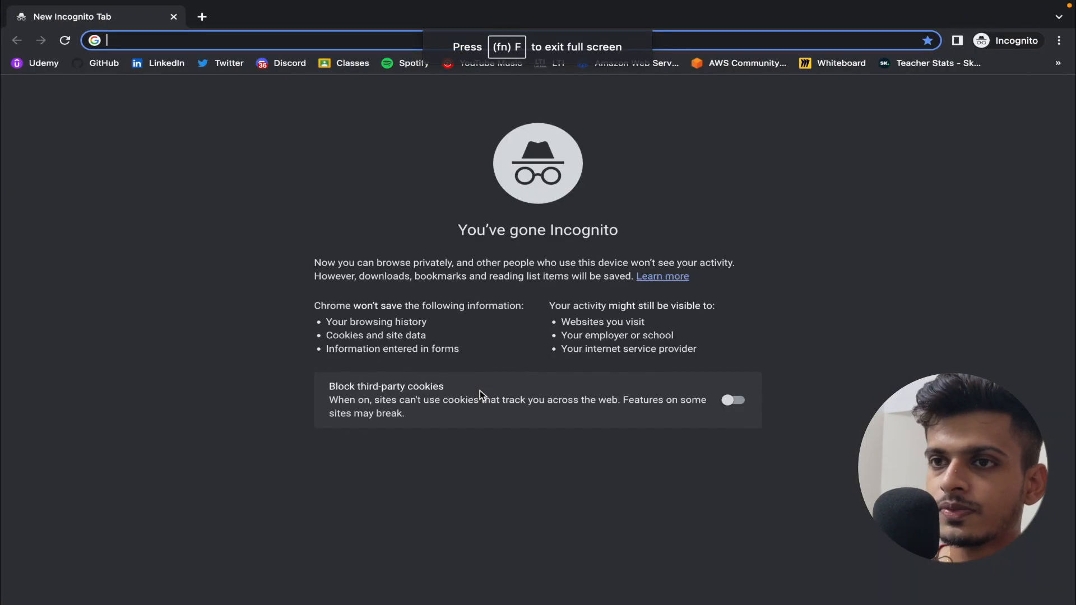
pyautogui.press('super+v')
pyautogui.press('Return')
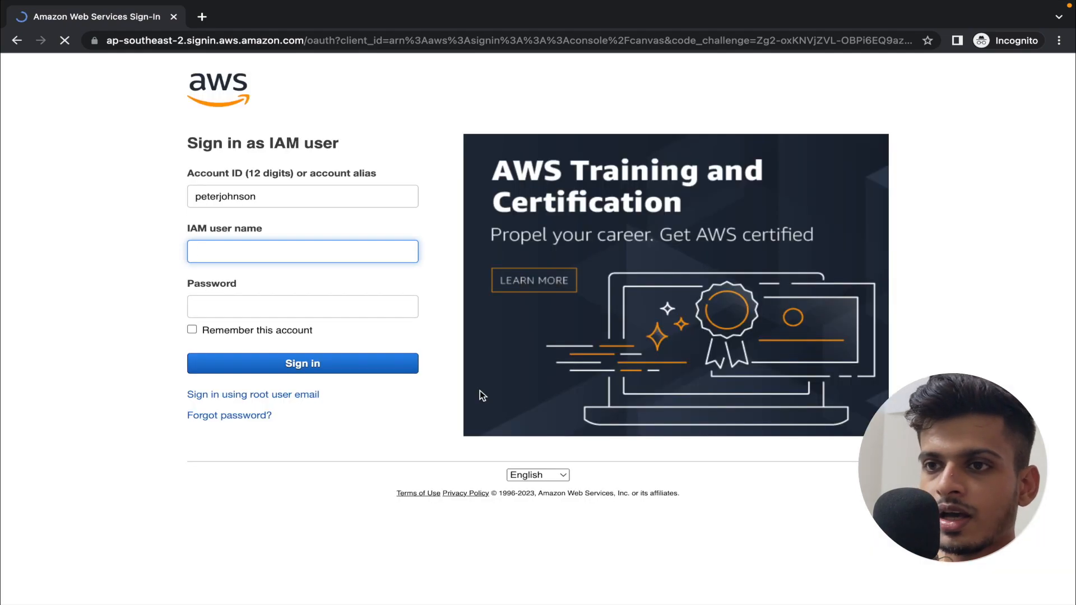
pyautogui.moveTo(271, 197); pyautogui.dragTo(187, 199)
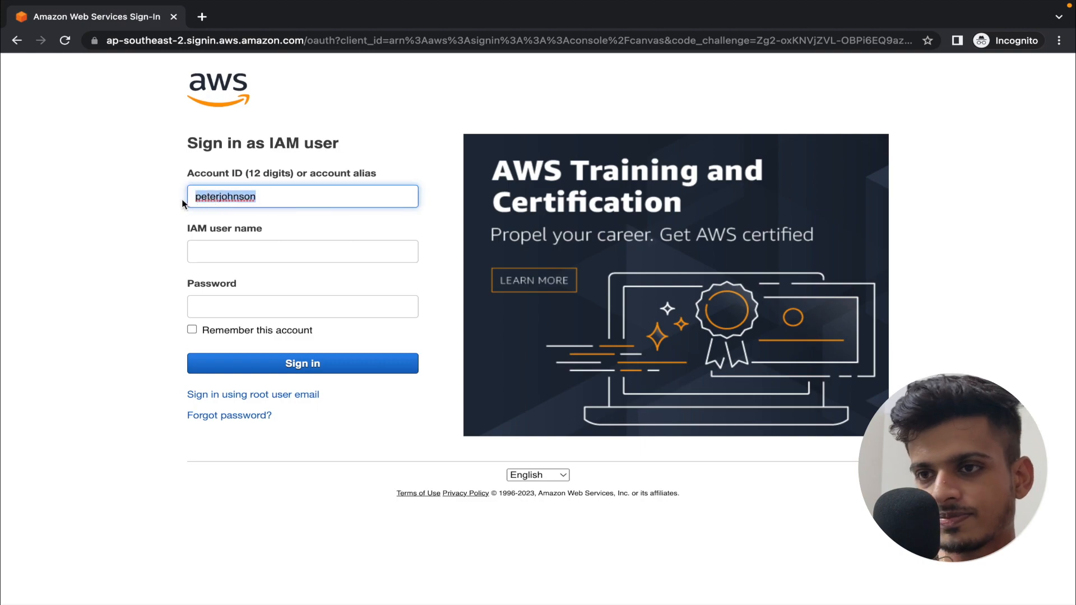
pyautogui.click(125, 207)
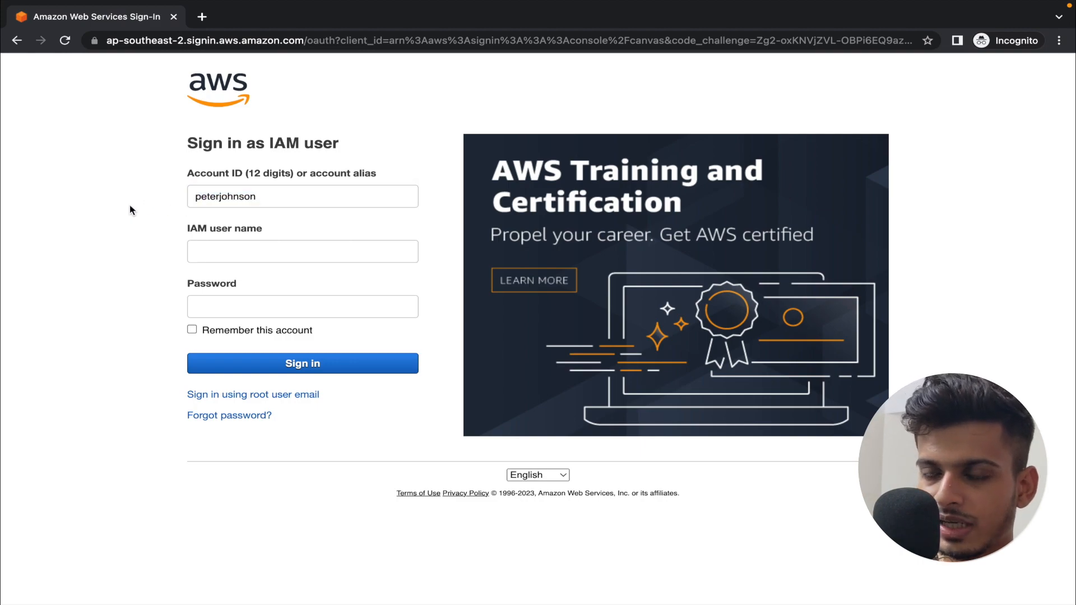
# - Copy the user name S3Admin from the sign-in details into the IAM user name field of the incognito sign-in page
pyautogui.click(228, 242)
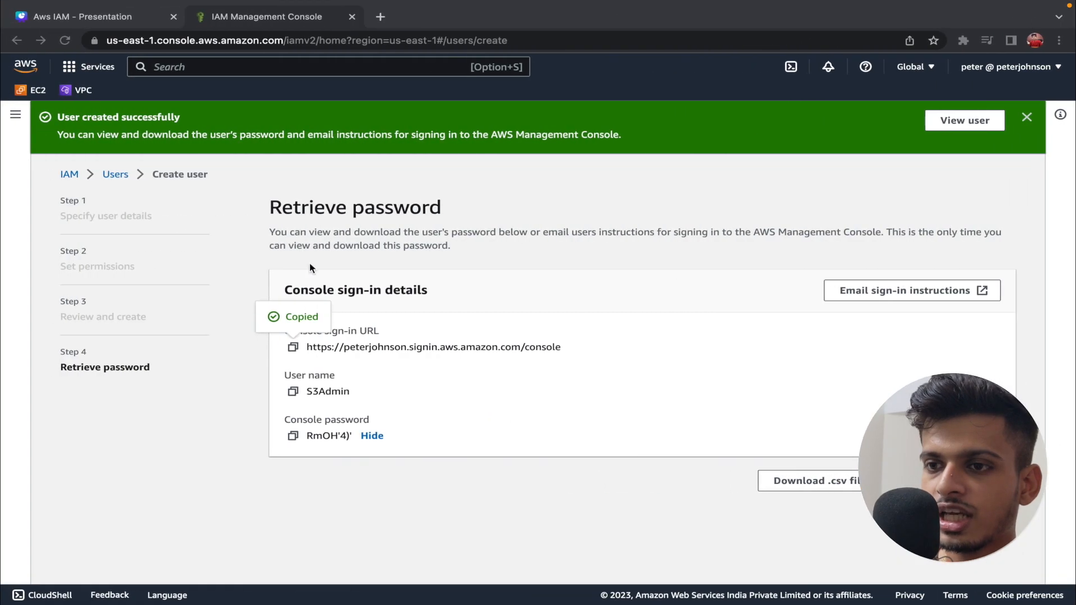
pyautogui.click(293, 392)
pyautogui.hotkey('ctrl', 'Right')
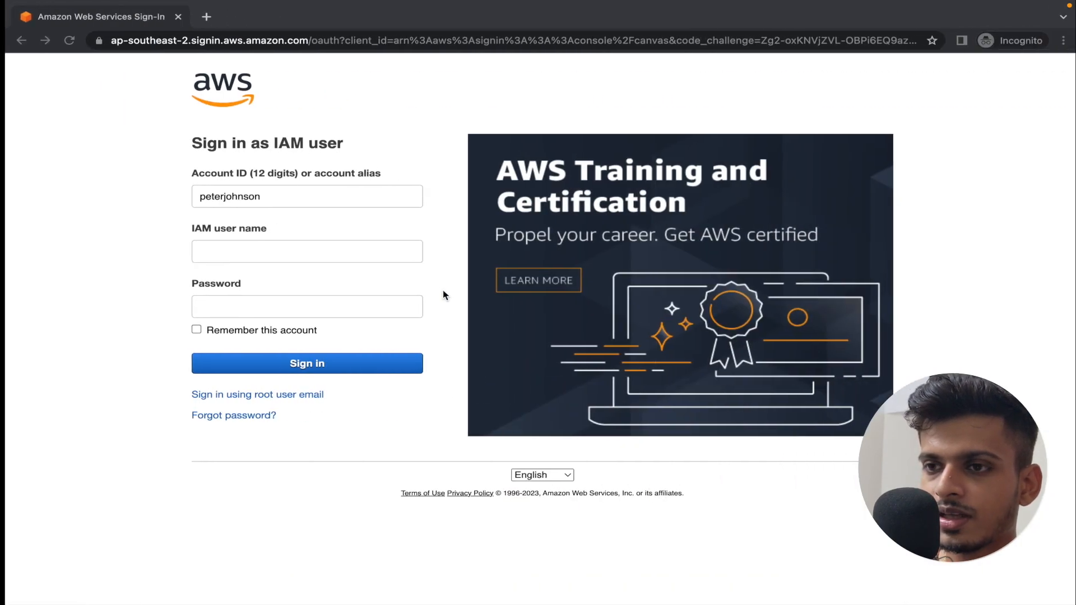
pyautogui.click(312, 246)
pyautogui.press('super+v')
pyautogui.hotkey('ctrl', 'Left')
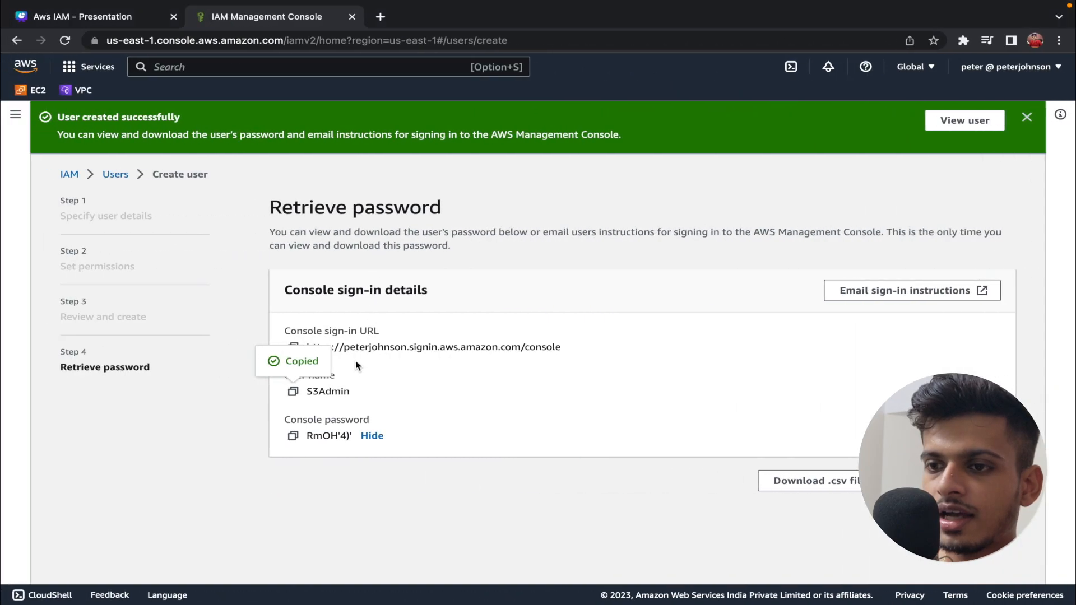
# - Copy the autogenerated console password into the sign-in page's password field and sign in as S3Admin
pyautogui.click(292, 437)
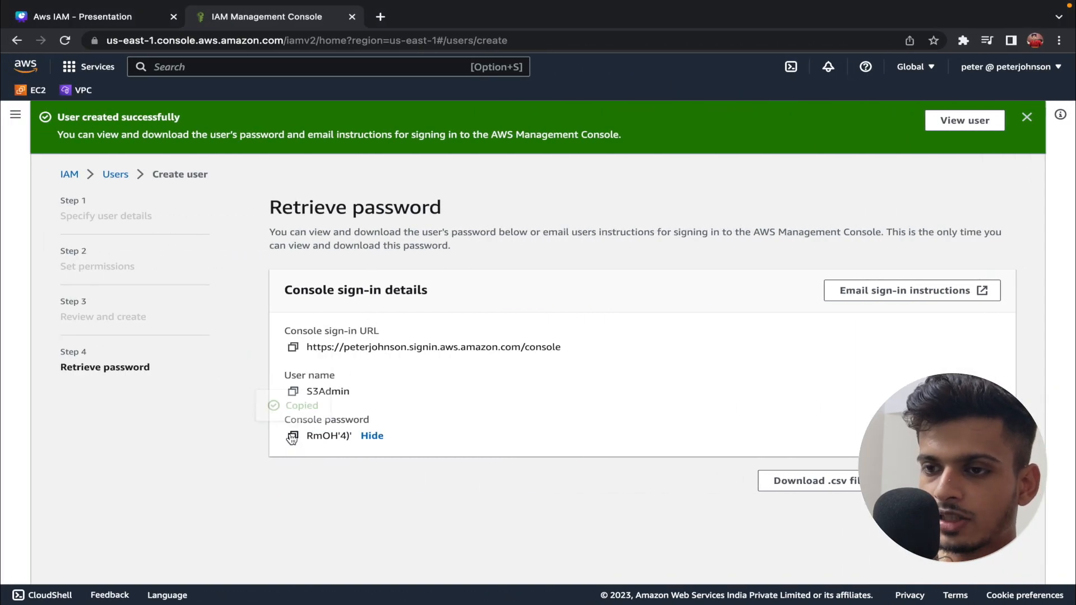
pyautogui.hotkey('ctrl', 'Right')
pyautogui.click(255, 307)
pyautogui.hotkey('ctrl', 'v')
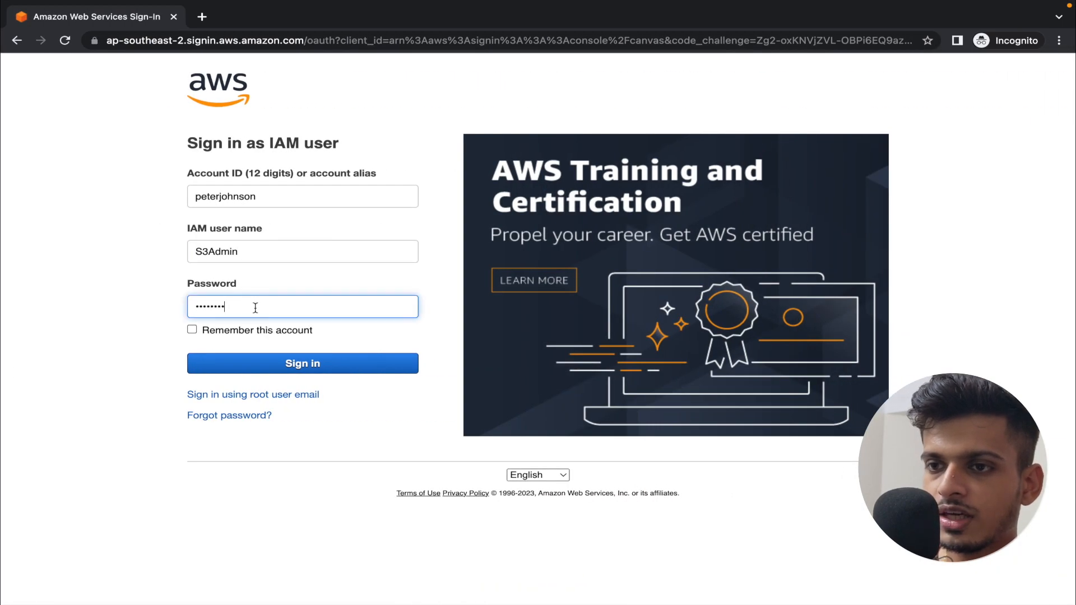
pyautogui.click(282, 365)
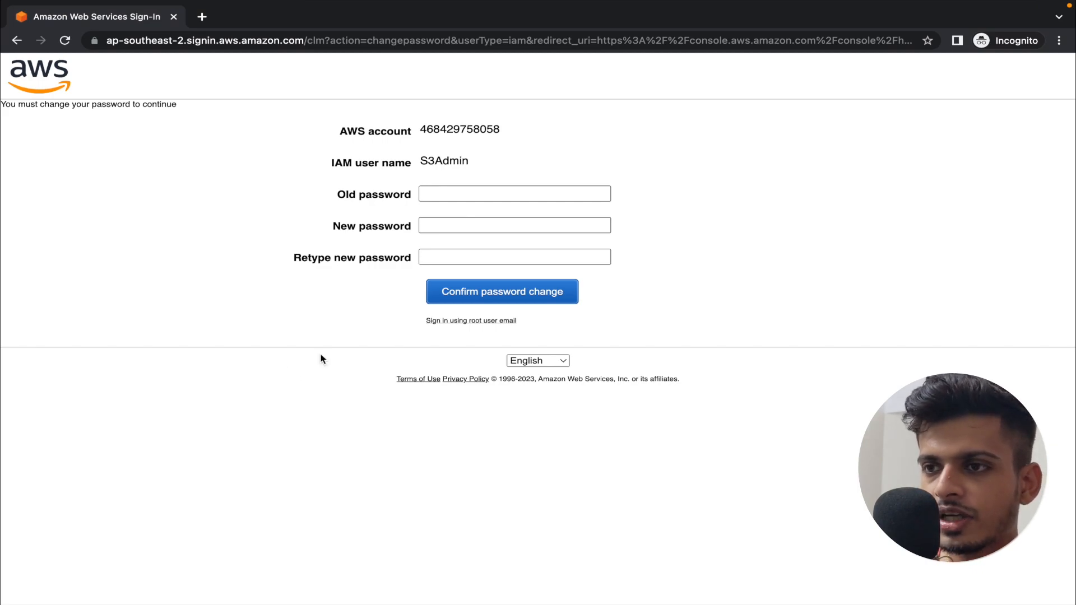
# - Change the S3Admin password by filling in the old password, the new password and its retyped copy, and confirm the change
pyautogui.click(424, 193)
pyautogui.hotkey('ctrl', 'v')
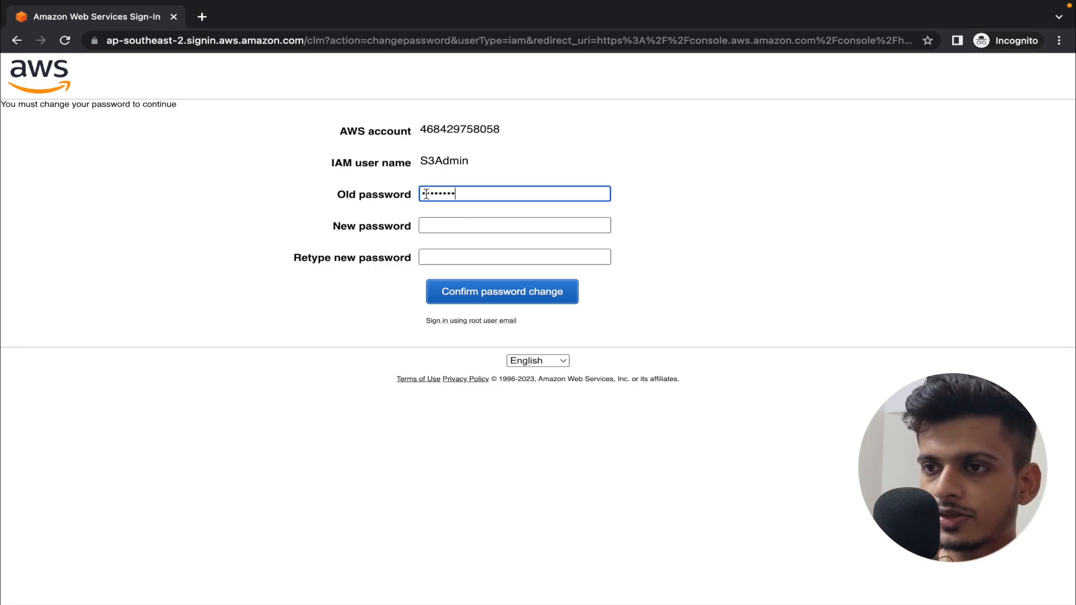
pyautogui.click(447, 226)
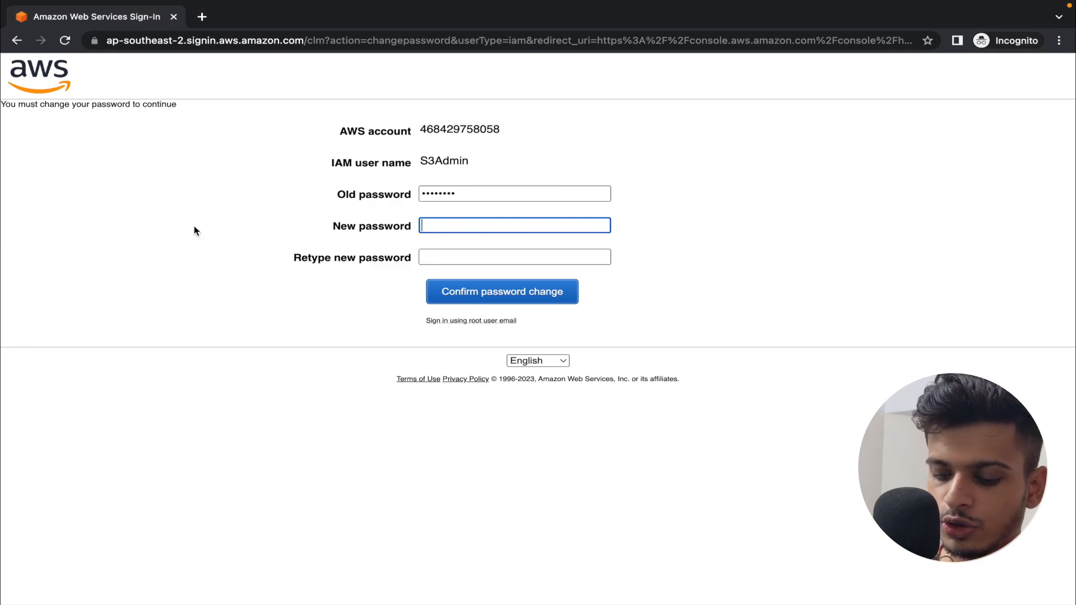
pyautogui.write('•')
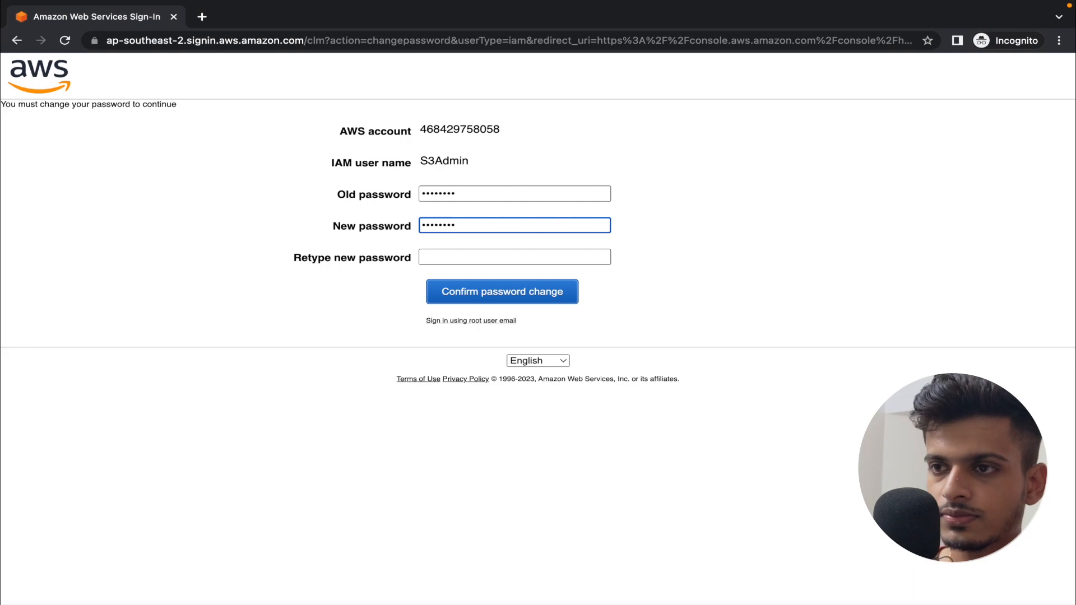
pyautogui.click(442, 252)
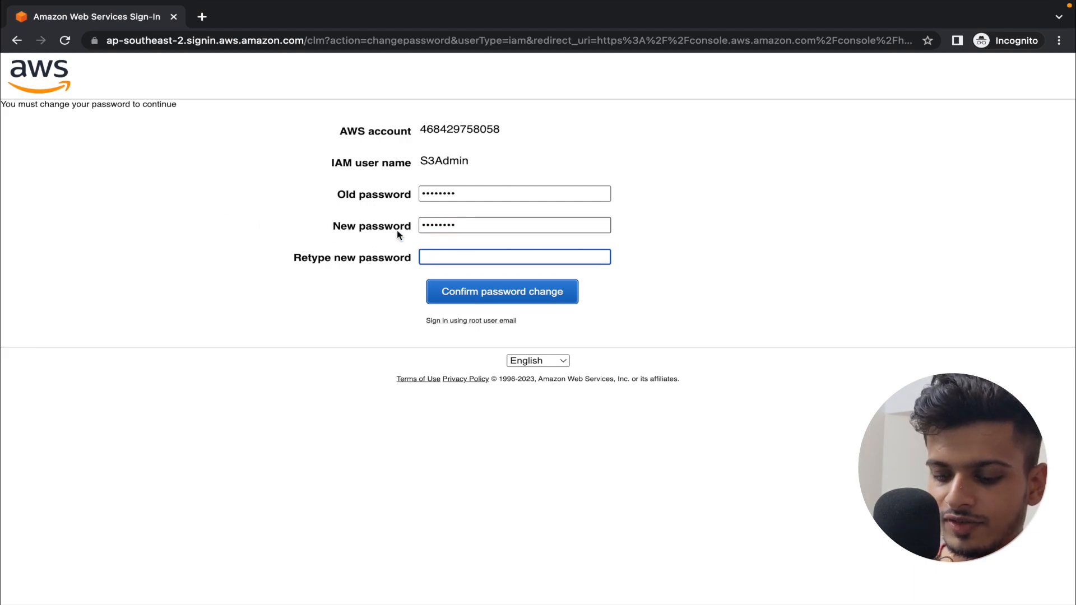
pyautogui.write('••')
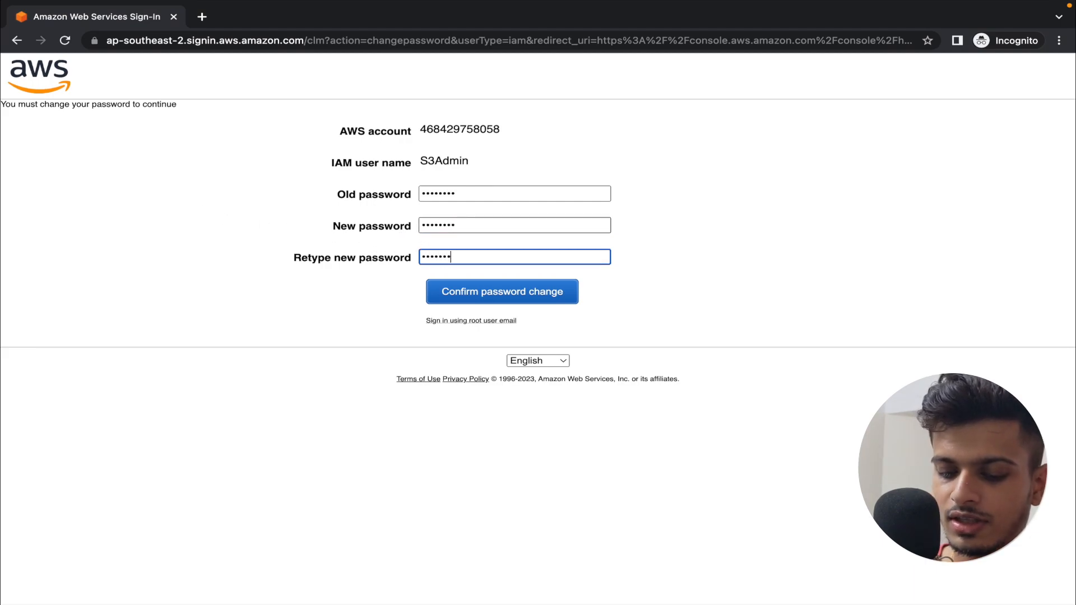
pyautogui.click(553, 300)
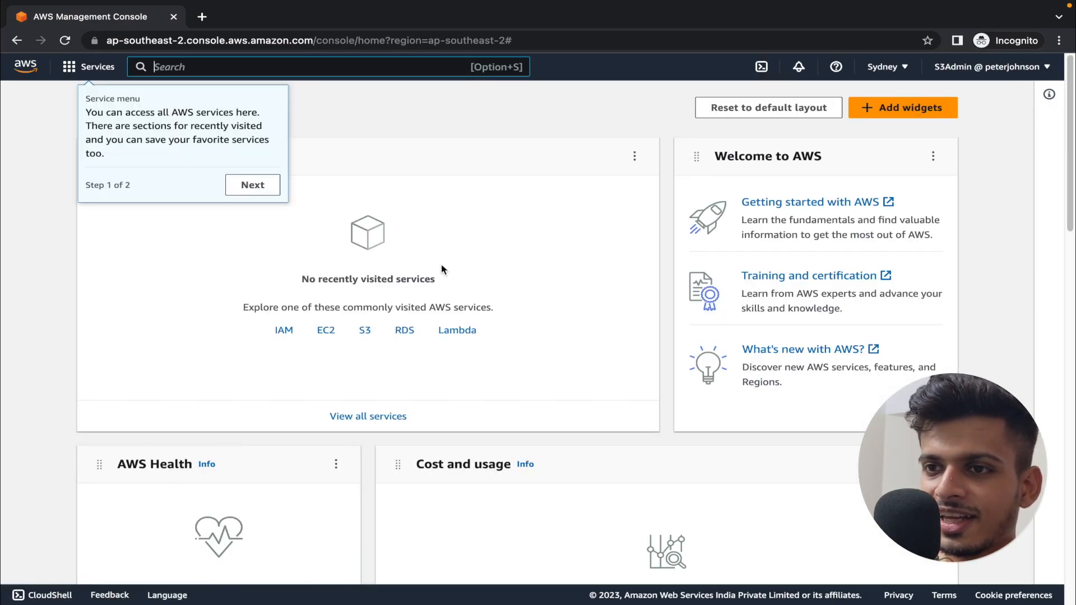
# - Finish the console introduction tips and dismiss the AWS User Notifications notice
pyautogui.click(259, 190)
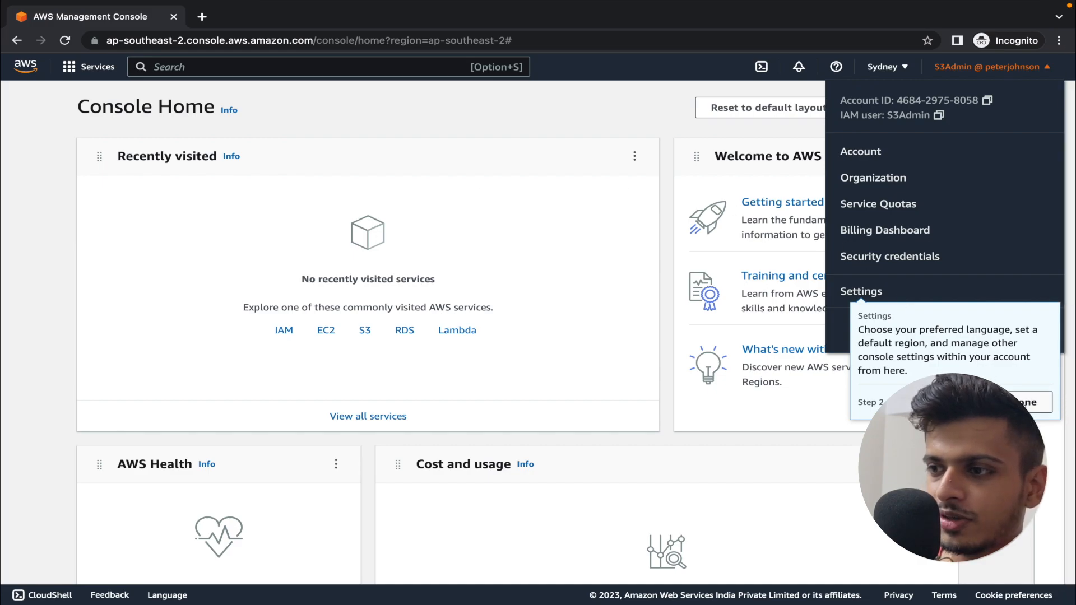
pyautogui.click(1025, 402)
pyautogui.click(308, 168)
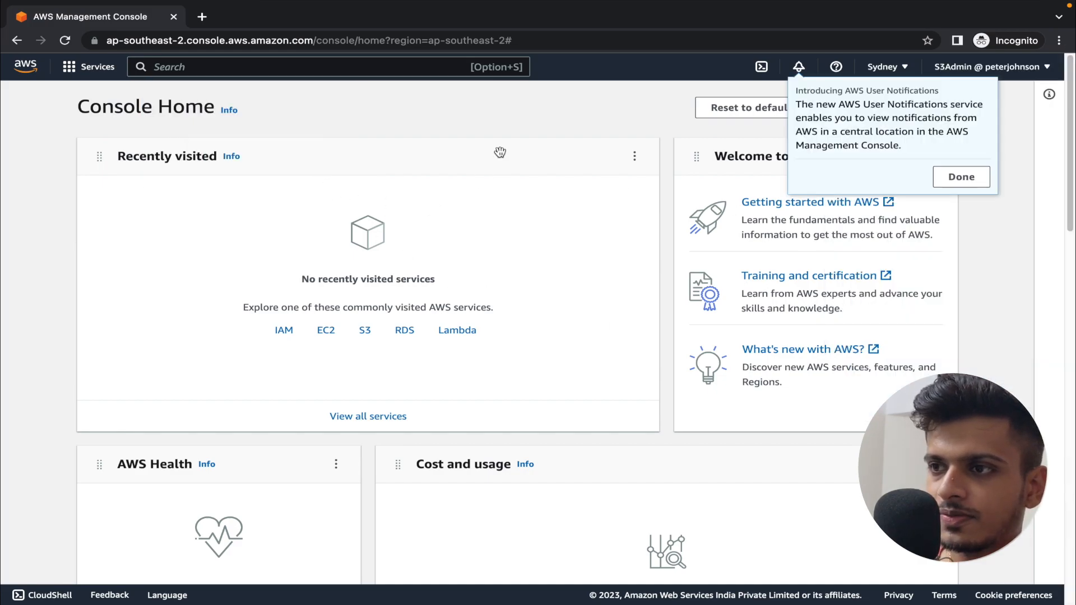
pyautogui.click(959, 180)
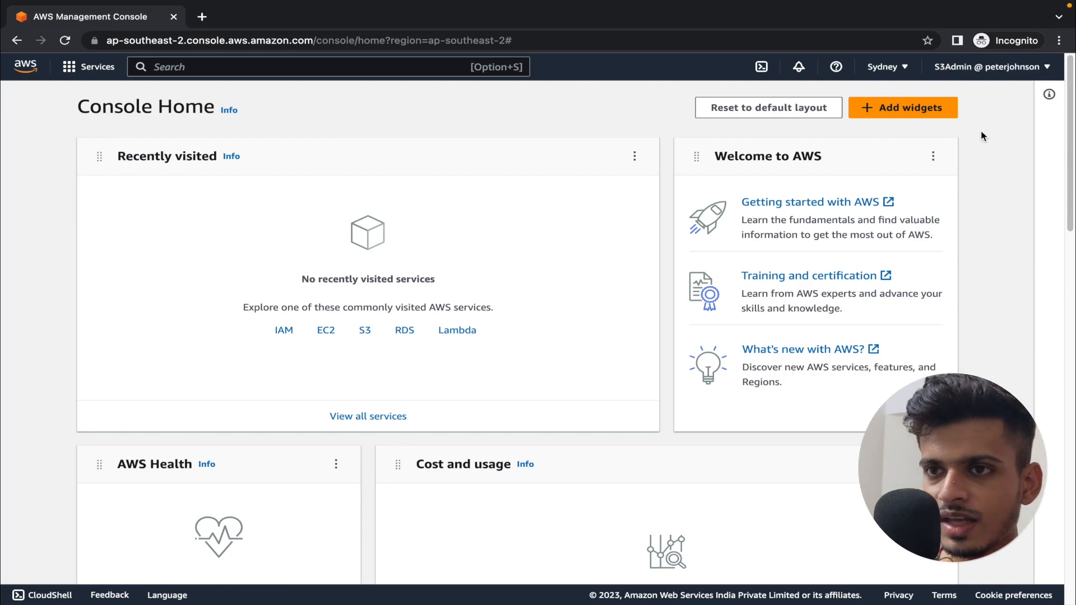
# - Search the AWS services for s3 and open the S3 service
pyautogui.click(325, 68)
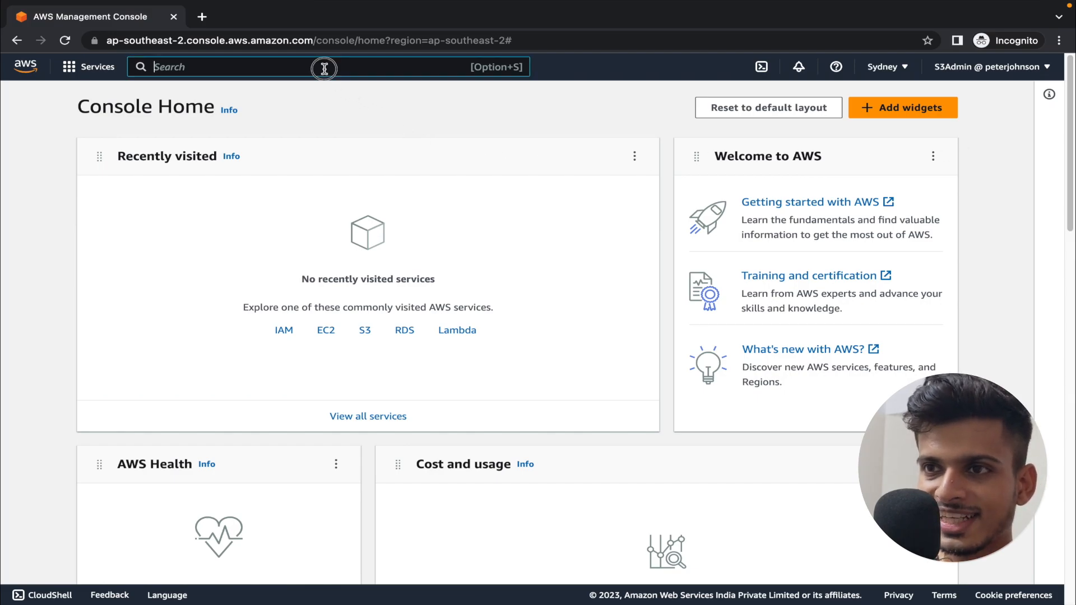
pyautogui.write('s3')
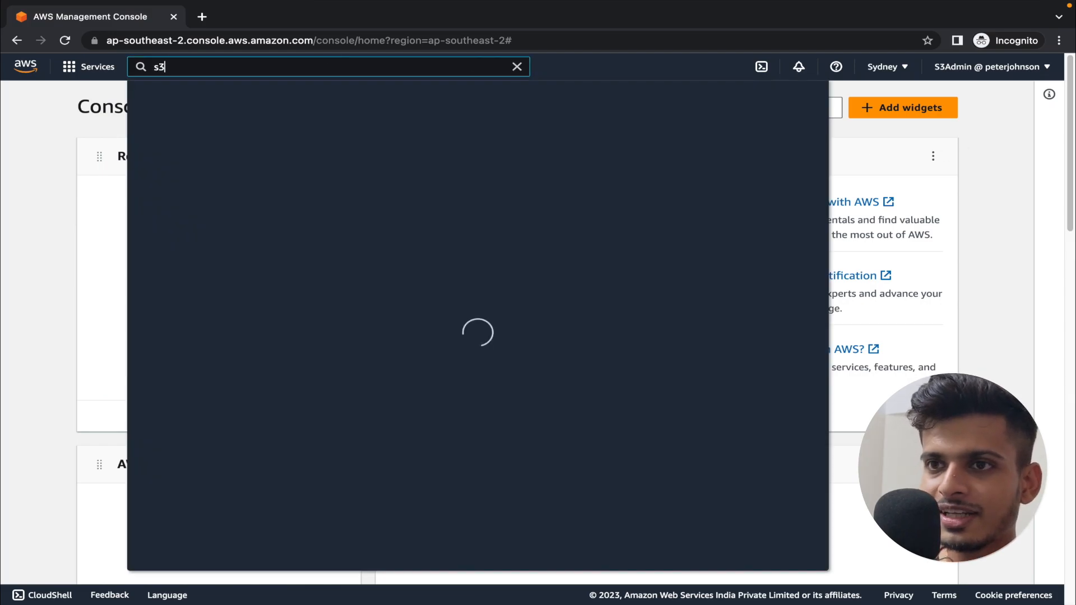
pyautogui.click(365, 170)
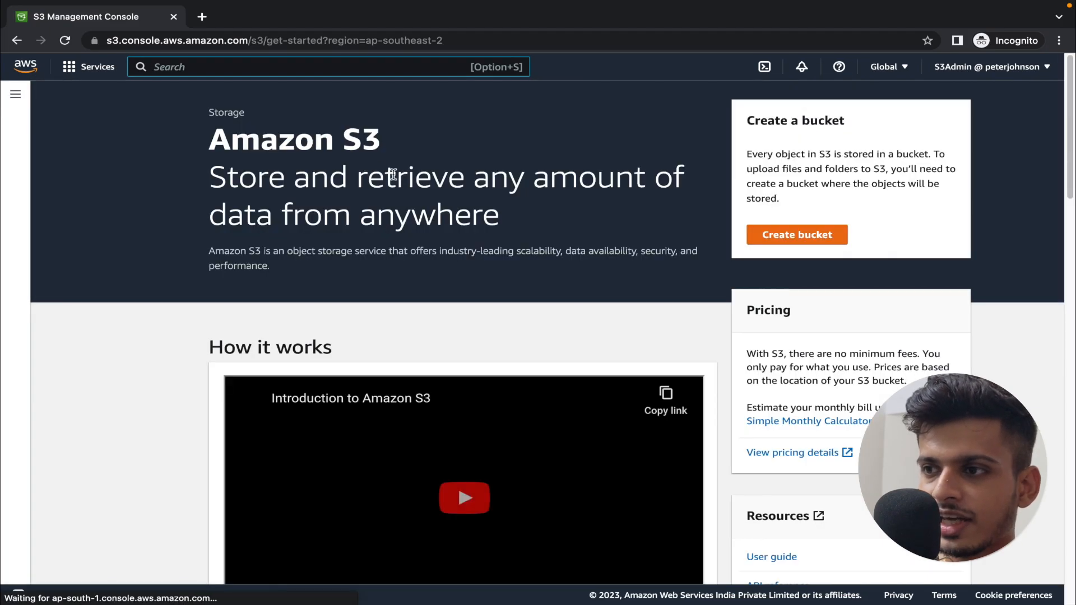
# - Create a bucket named mynewawesomes3bucket1234 with the default settings, and view its objects before returning to the bucket list
pyautogui.click(774, 235)
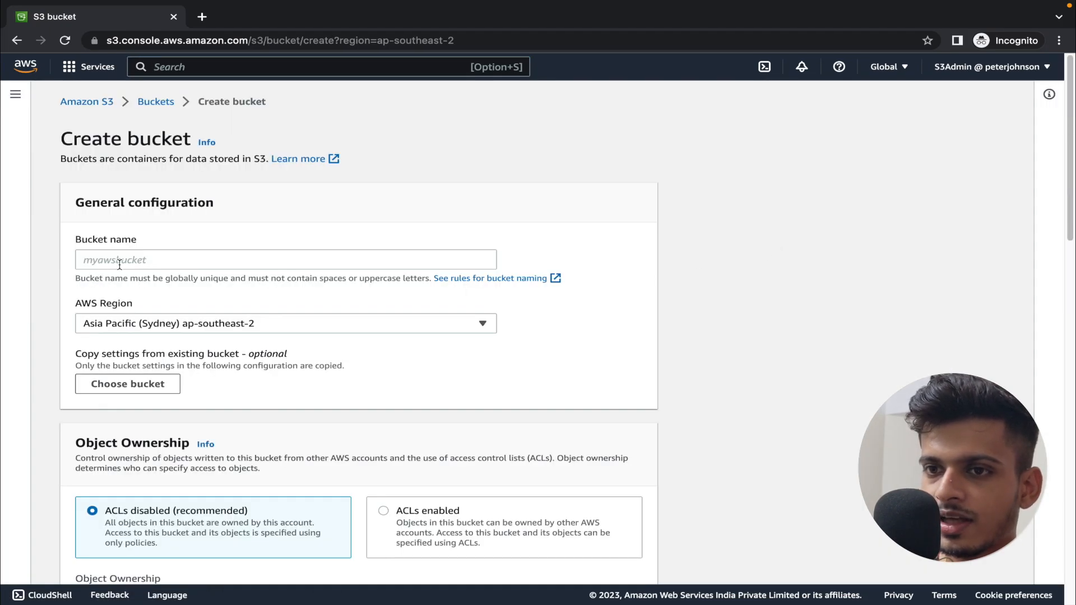
pyautogui.click(119, 264)
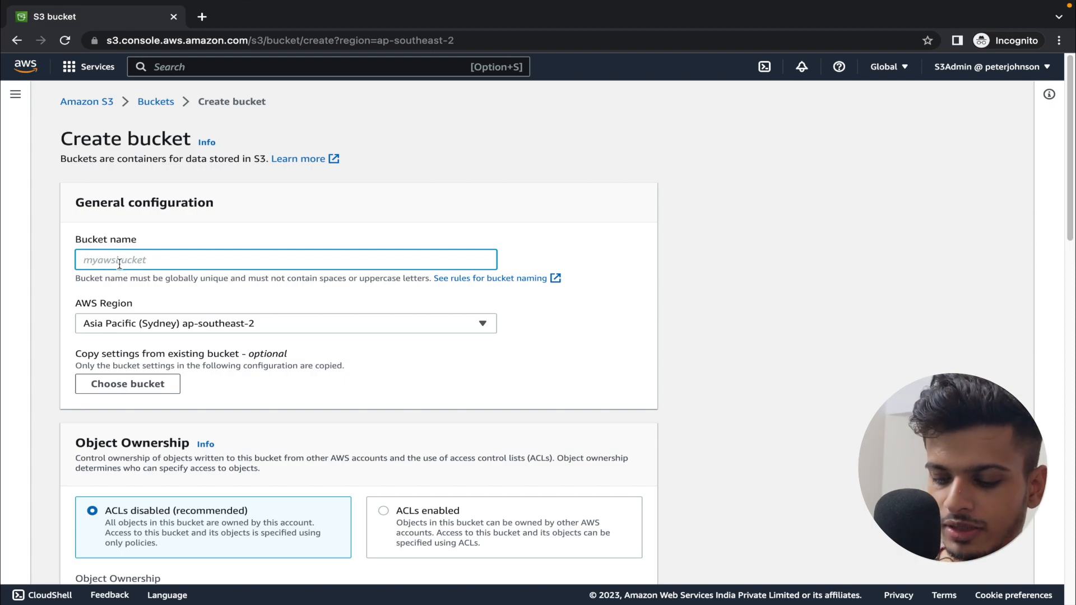
pyautogui.write('me')
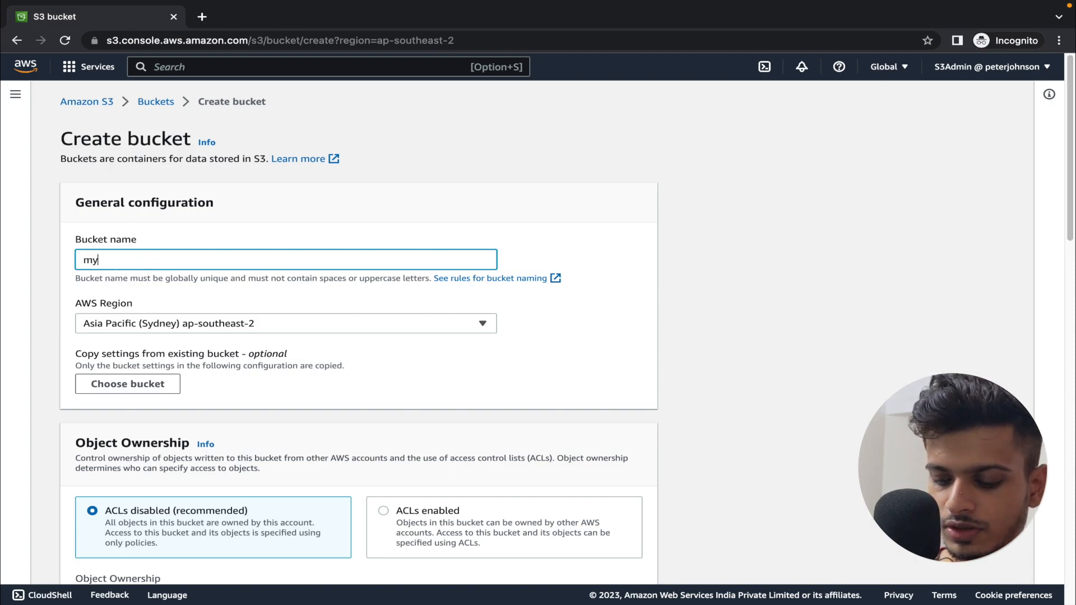
pyautogui.write('newawesome')
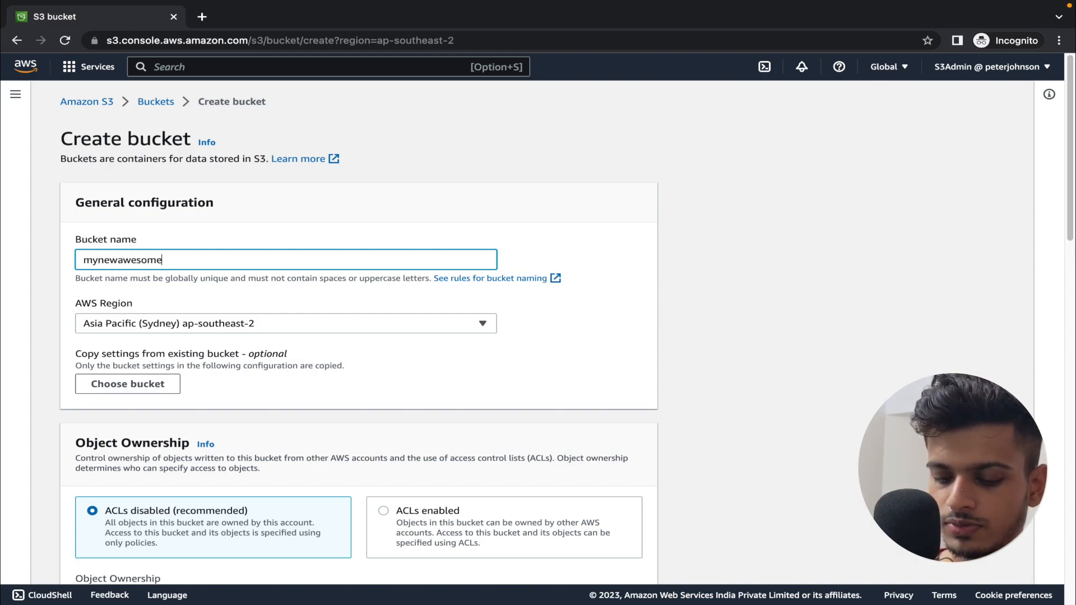
pyautogui.write('s3bucket1234')
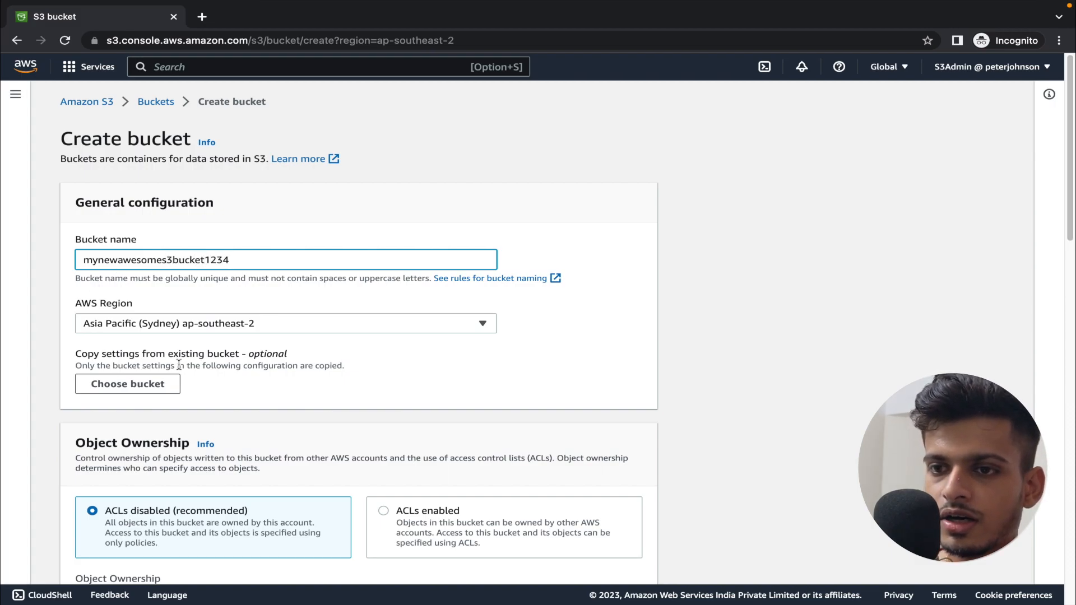
pyautogui.scroll(-3, 179, 364)
pyautogui.scroll(-13, 276, 385)
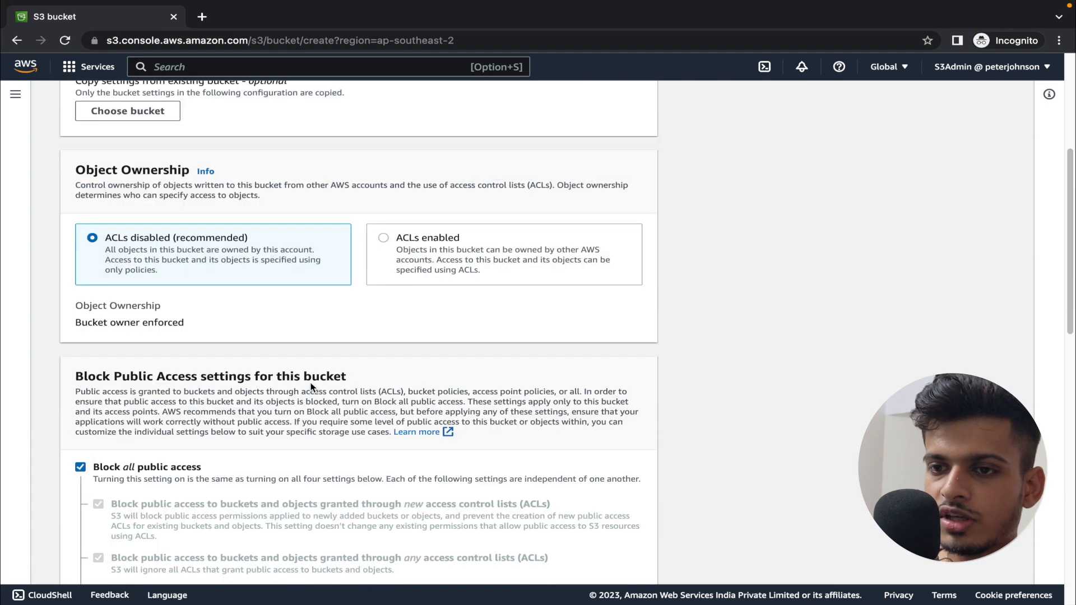
pyautogui.scroll(-5, 220, 367)
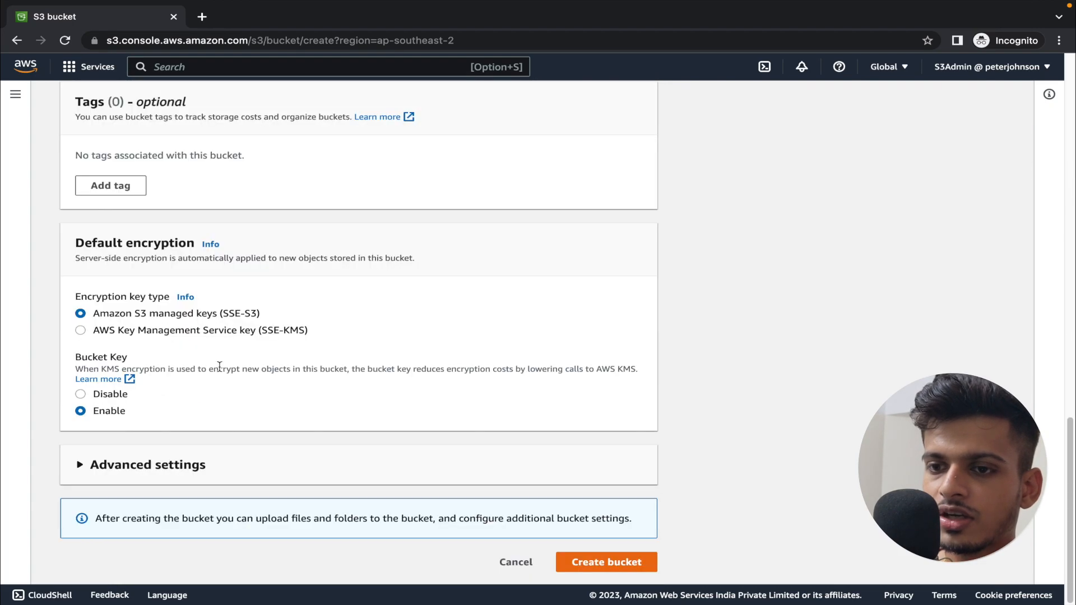
pyautogui.click(588, 560)
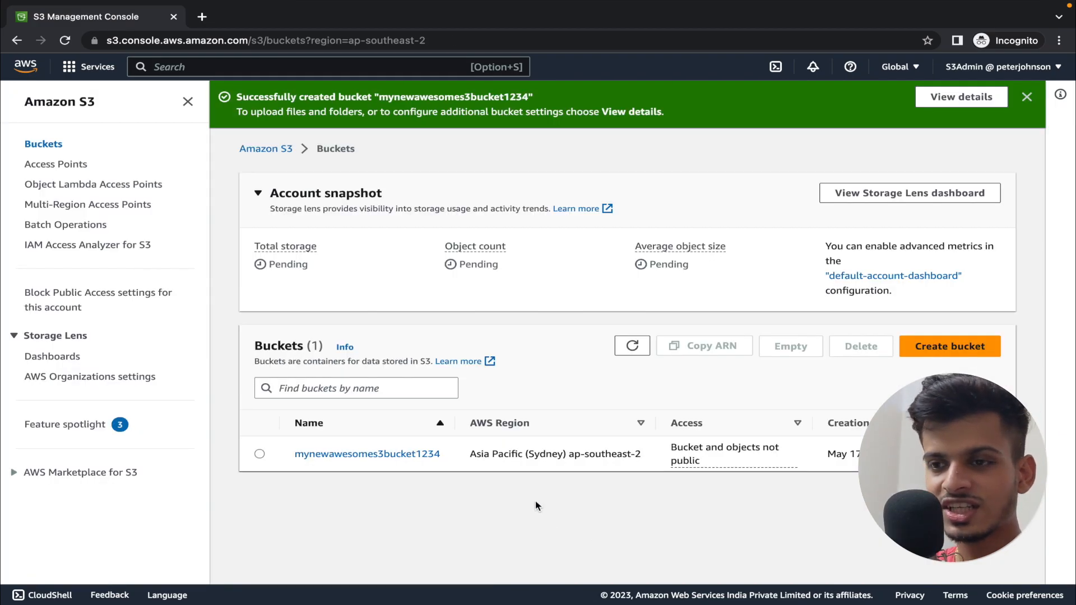
pyautogui.click(408, 454)
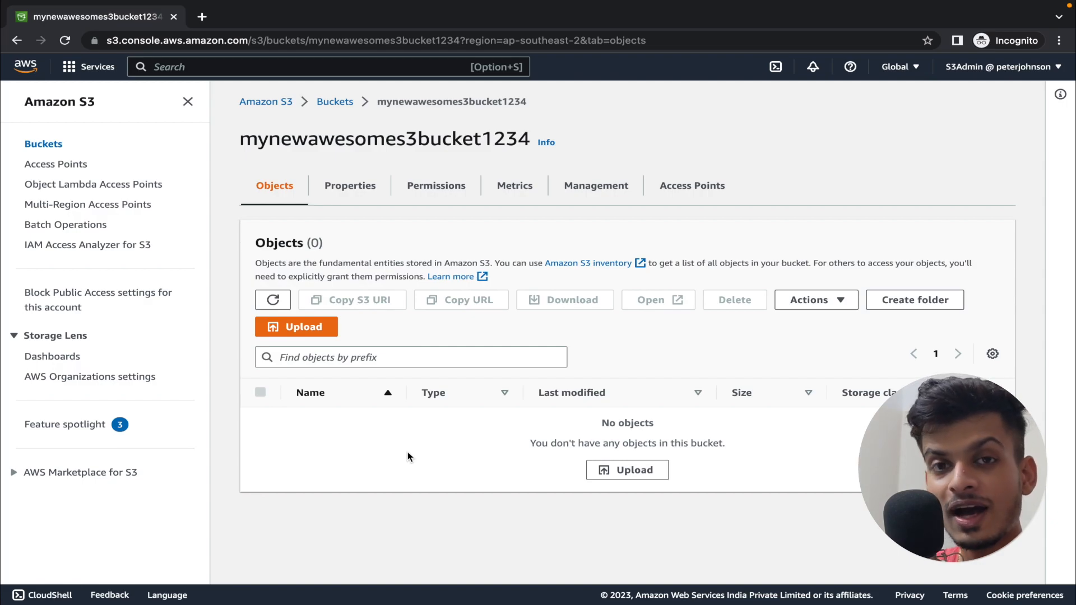
pyautogui.click(335, 102)
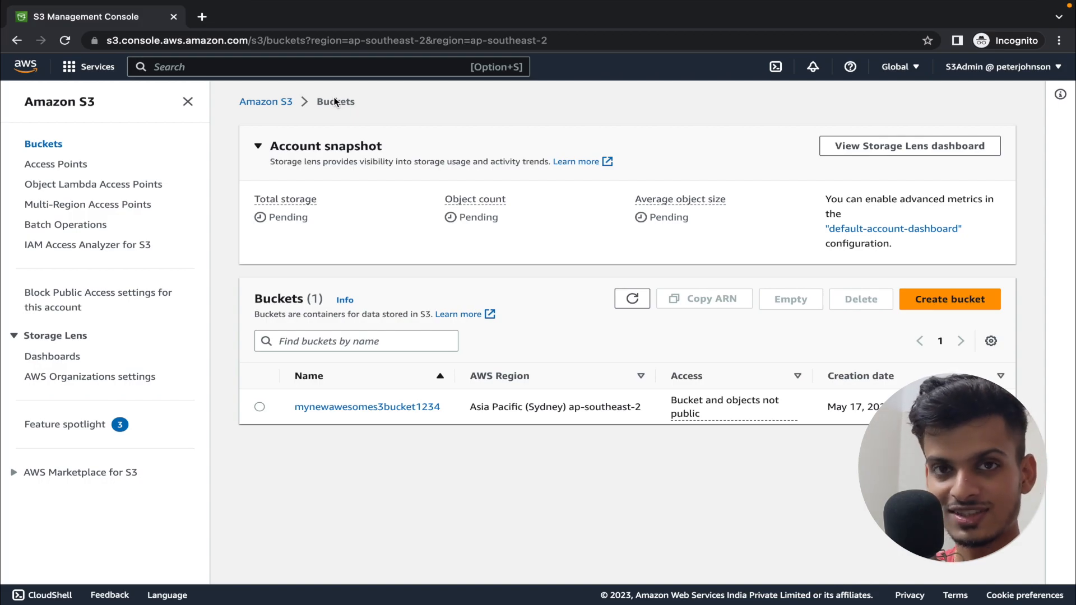
# - Search the AWS services for ec2 and open the EC2 service to check the S3Admin user's access
pyautogui.click(227, 63)
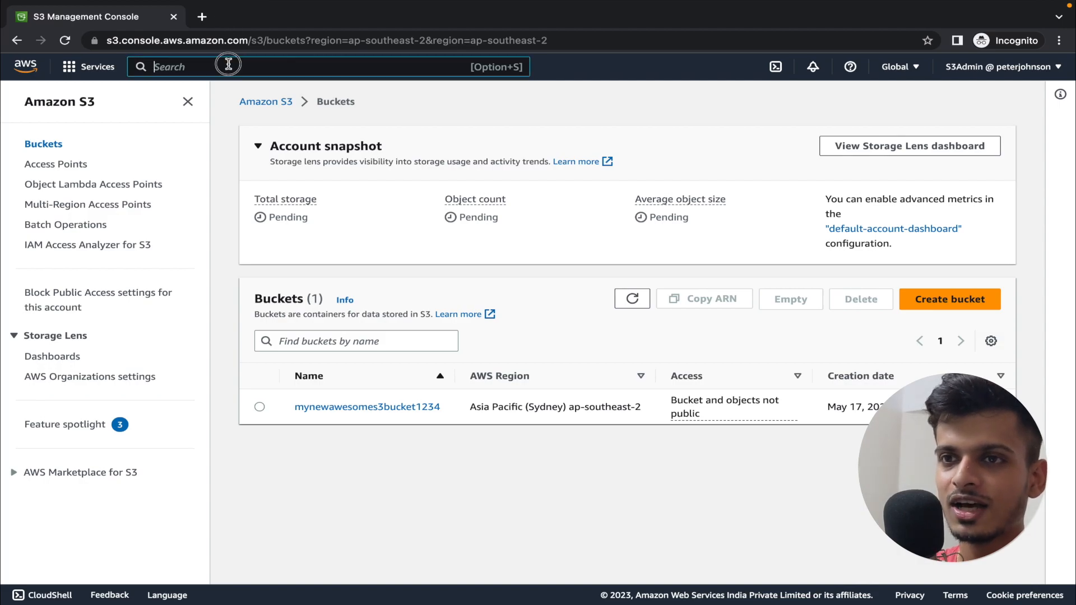
pyautogui.write('ec2')
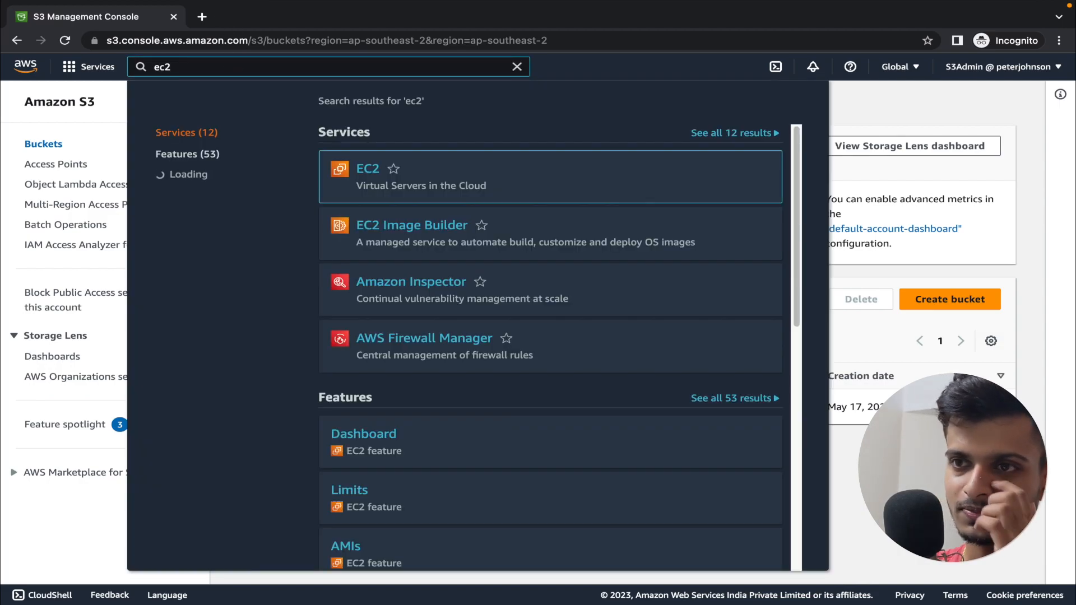
pyautogui.click(355, 168)
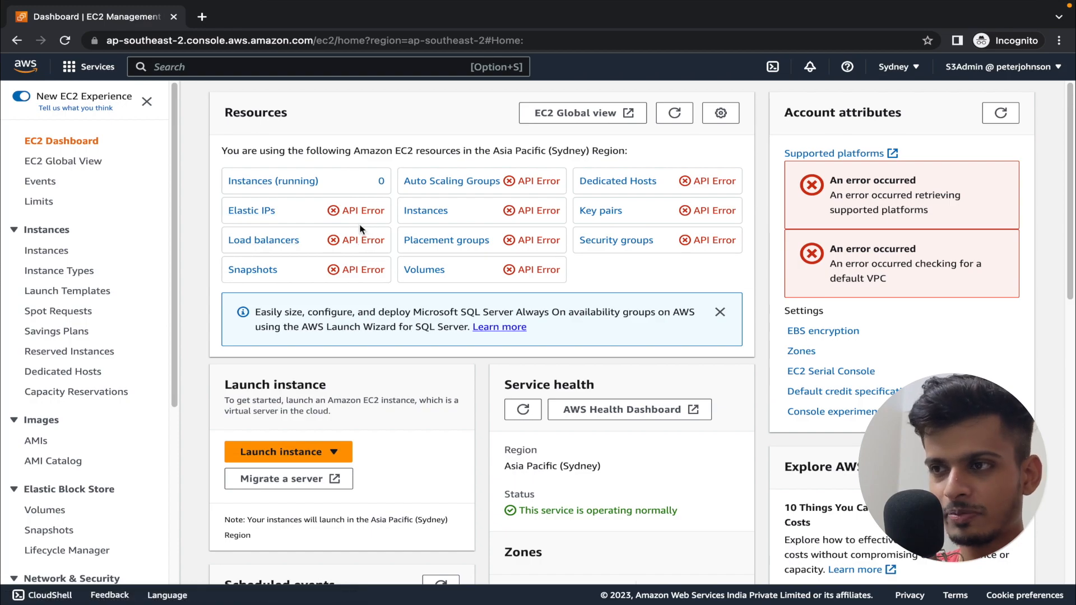
# - Open the form for launching an EC2 instance and examine its image, instance type, key pair and network sections
pyautogui.click(290, 452)
pyautogui.click(297, 472)
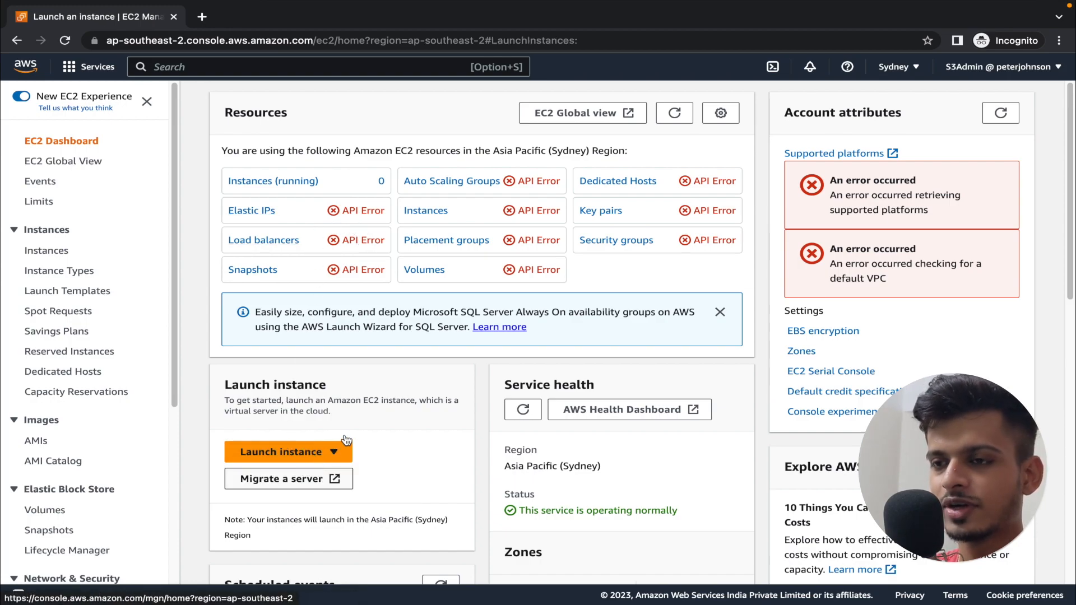
pyautogui.scroll(-10, 345, 416)
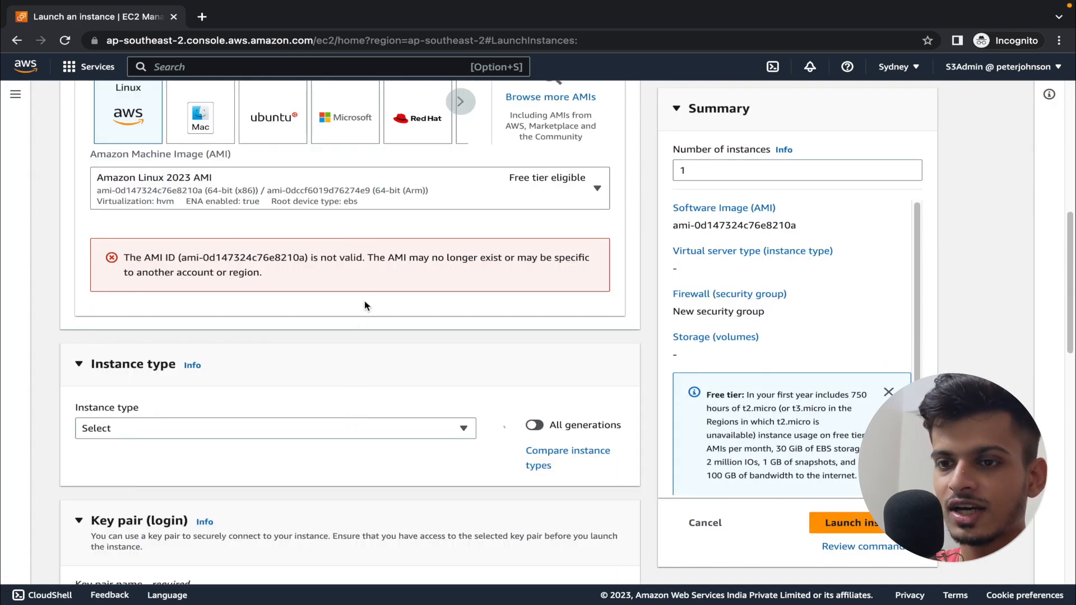
pyautogui.scroll(-1, 364, 302)
pyautogui.scroll(-6, 366, 306)
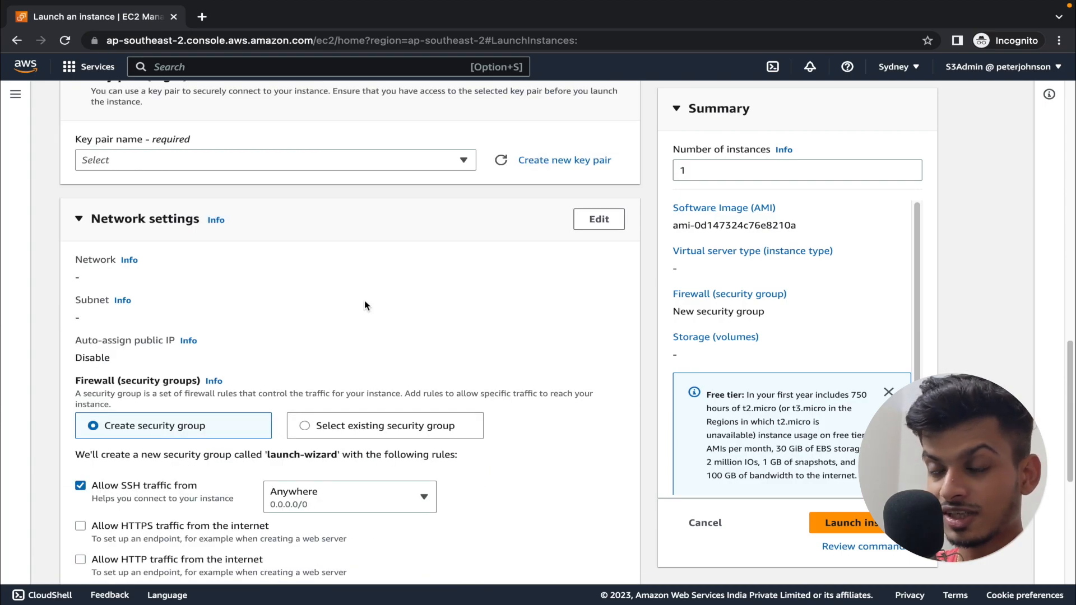
pyautogui.scroll(-3, 364, 305)
pyautogui.scroll(20, 364, 306)
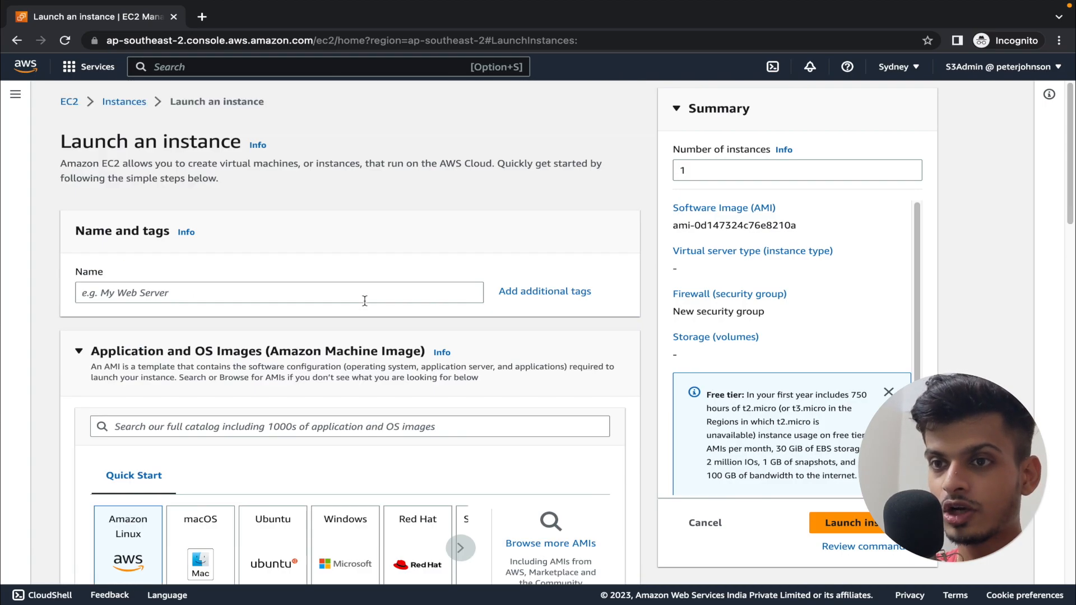
# - Open the EC2 instances list and read its authorization message
pyautogui.click(127, 102)
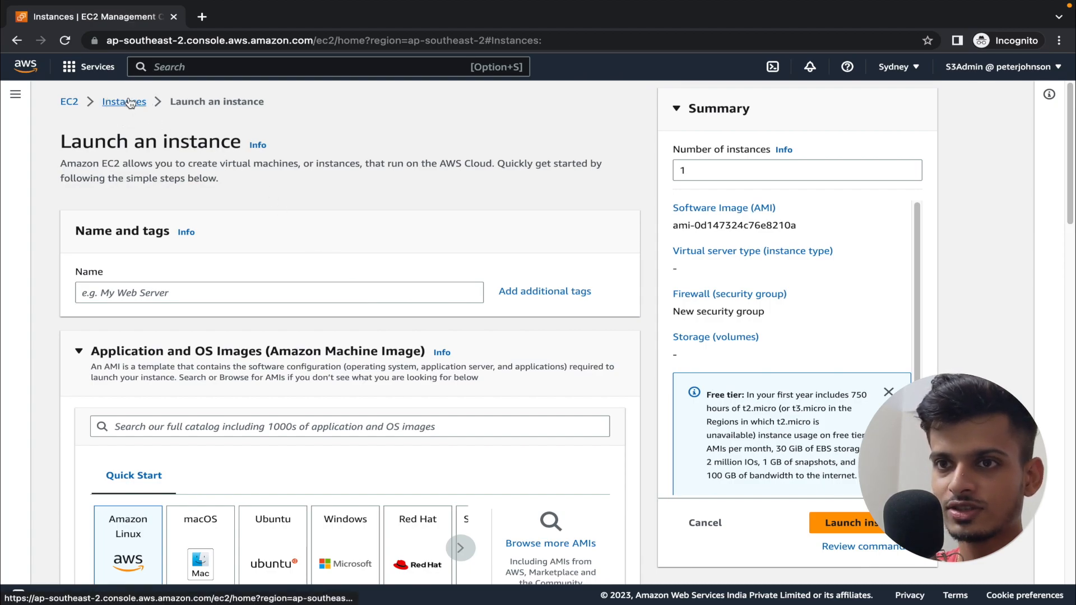
pyautogui.moveTo(493, 172); pyautogui.dragTo(761, 179)
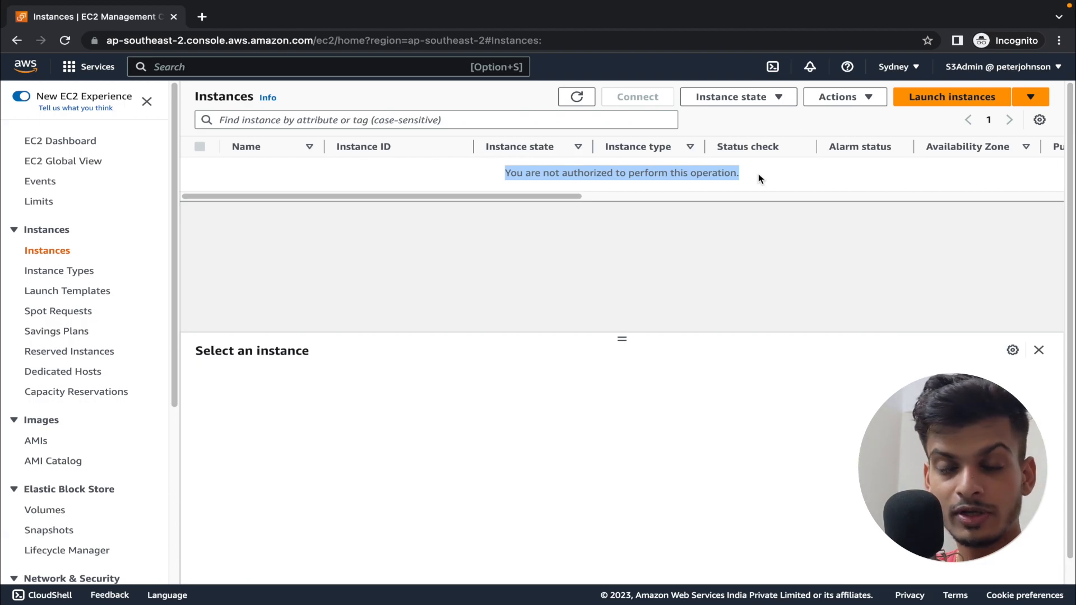
pyautogui.click(749, 238)
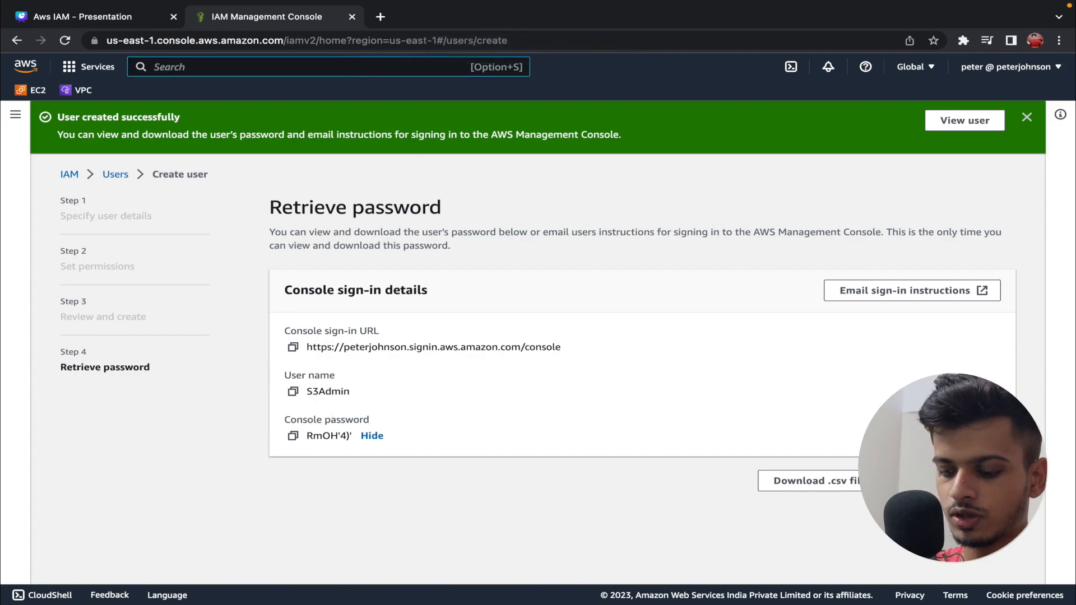
# - In the administrator's console window, search the AWS services for iam and open the IAM service
pyautogui.click(353, 68)
pyautogui.write('iam')
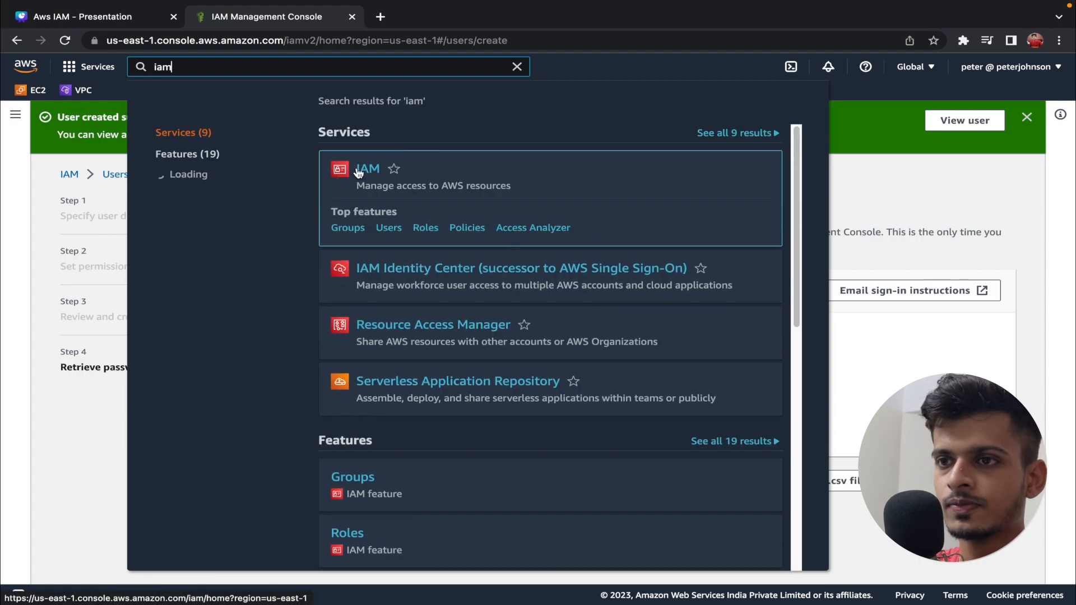
pyautogui.click(358, 170)
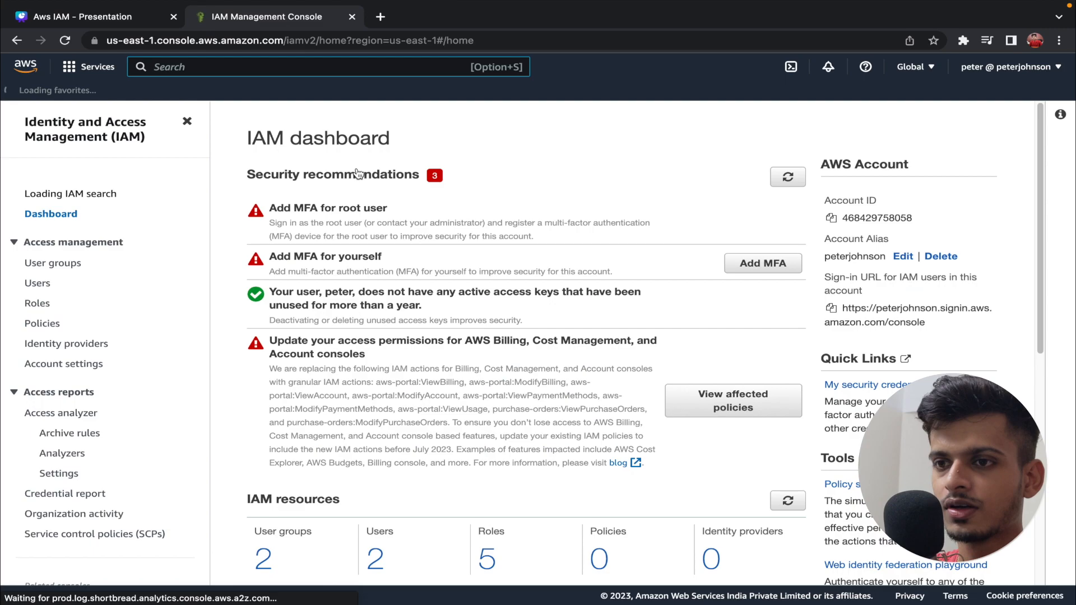
# - Start creating a new IAM user group and name it Compute Department
pyautogui.click(52, 270)
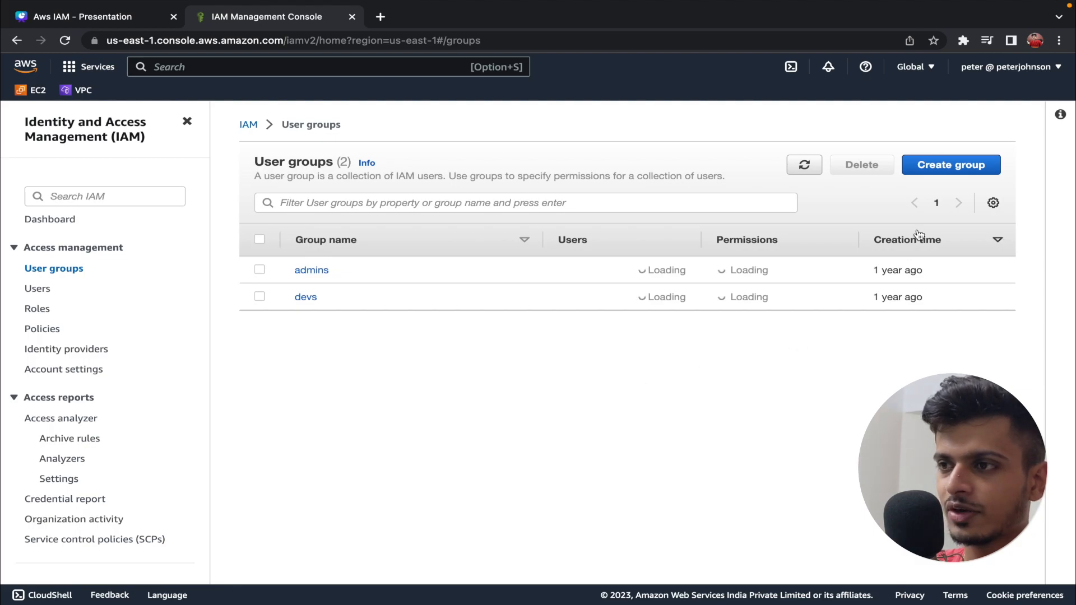
pyautogui.click(947, 177)
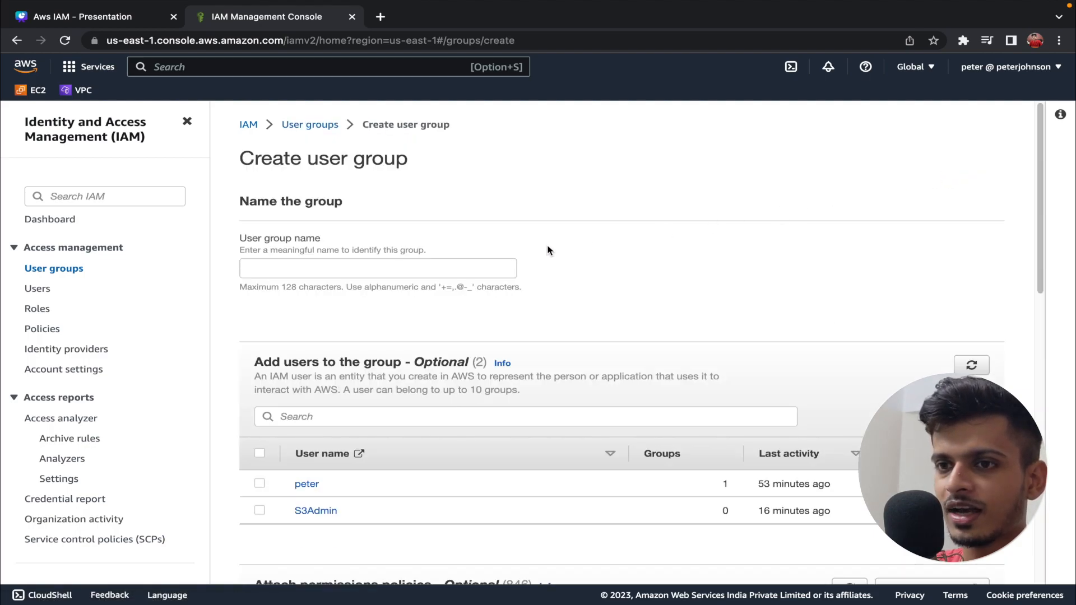
pyautogui.moveTo(240, 239); pyautogui.dragTo(343, 244)
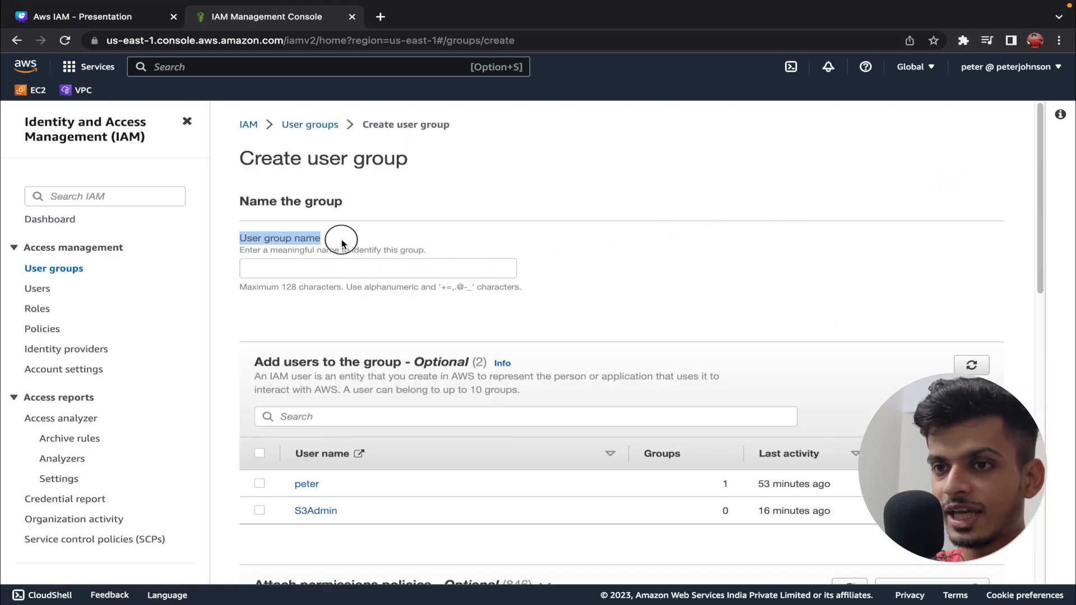
pyautogui.click(333, 270)
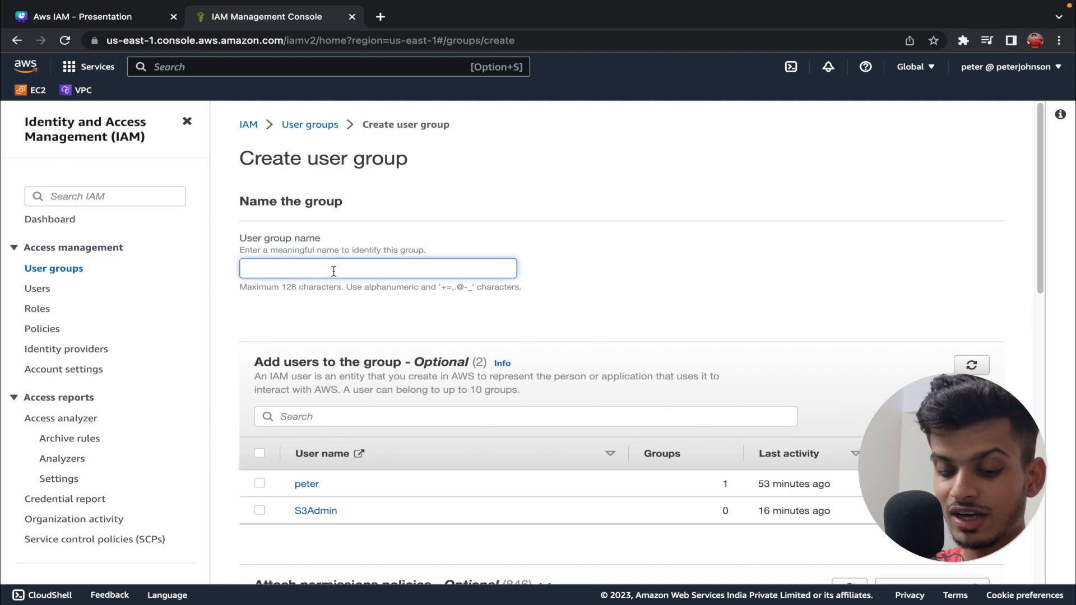
pyautogui.write('EC@')
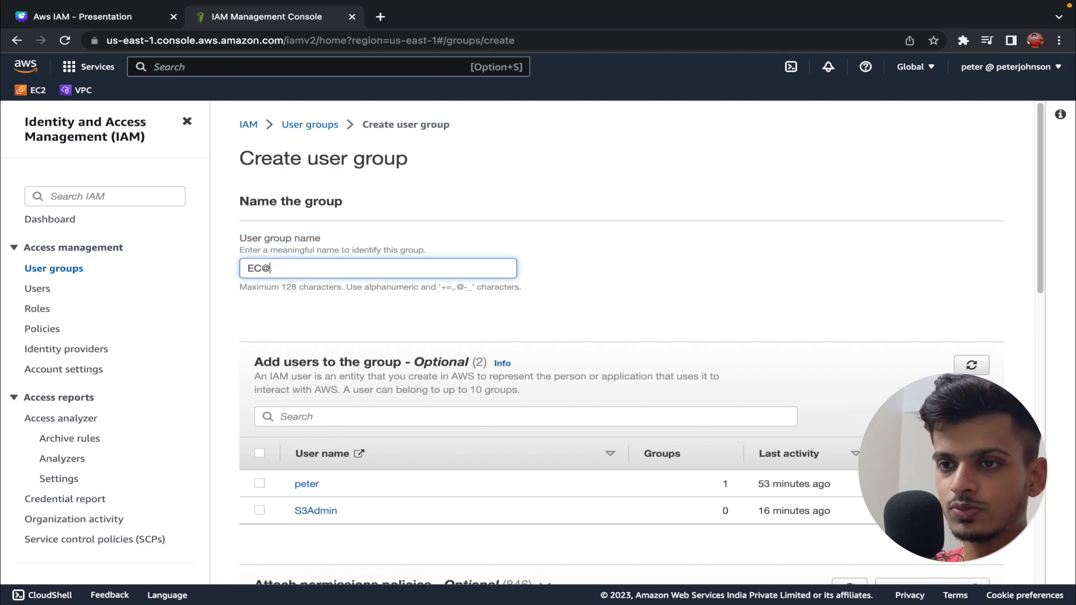
pyautogui.press('BackSpace')
pyautogui.press('BackSpace')
pyautogui.press('BackSpace')
pyautogui.write('Compute')
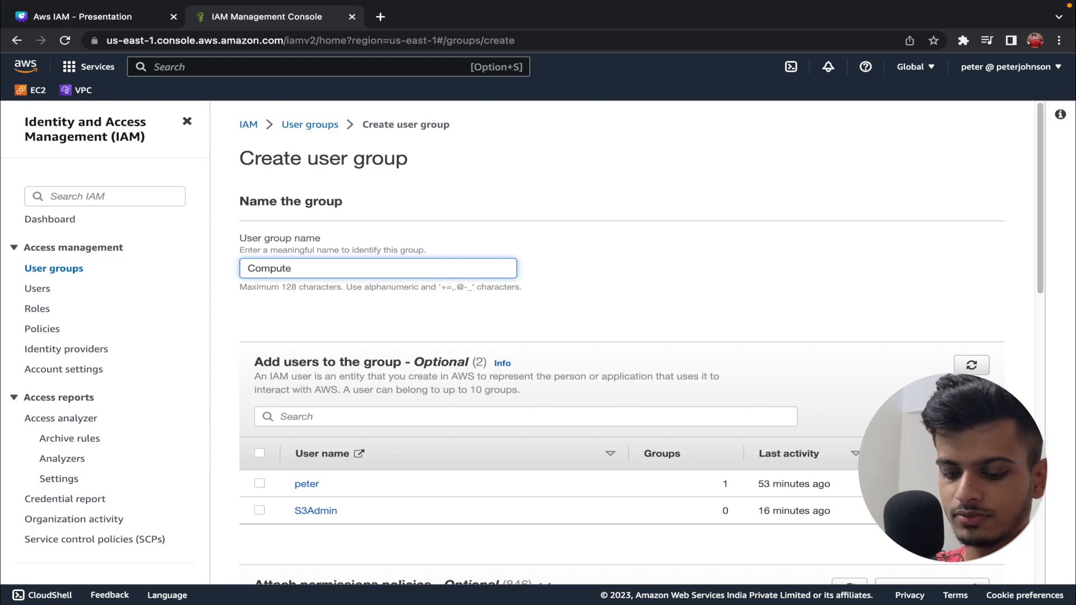
pyautogui.write(' Department')
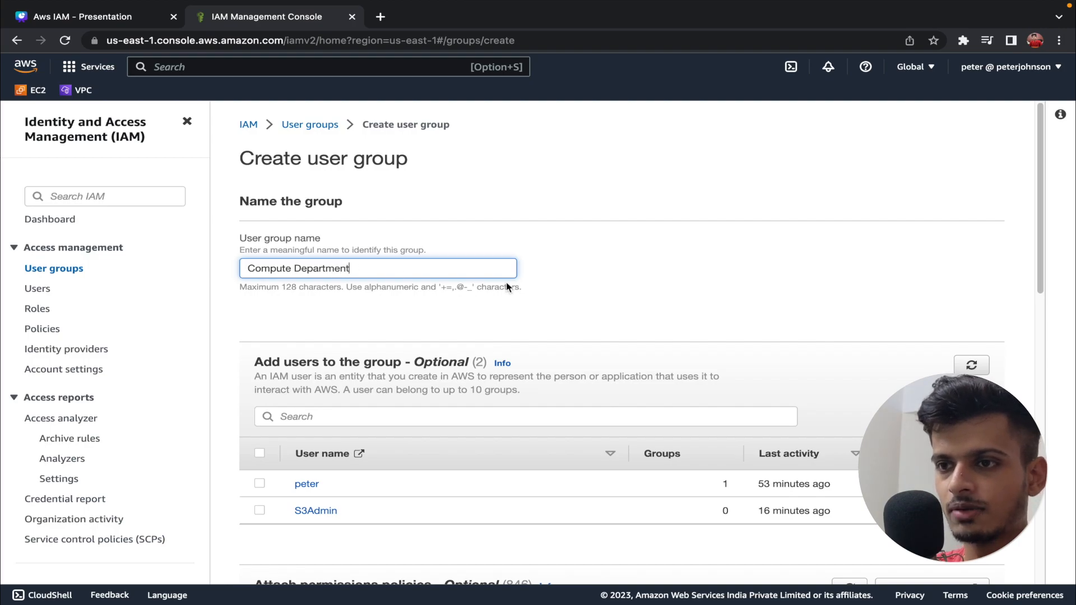
pyautogui.click(581, 277)
# - Filter the permissions policies for ec2full and select AmazonEC2FullAccess for the new user group
pyautogui.scroll(-2, 581, 277)
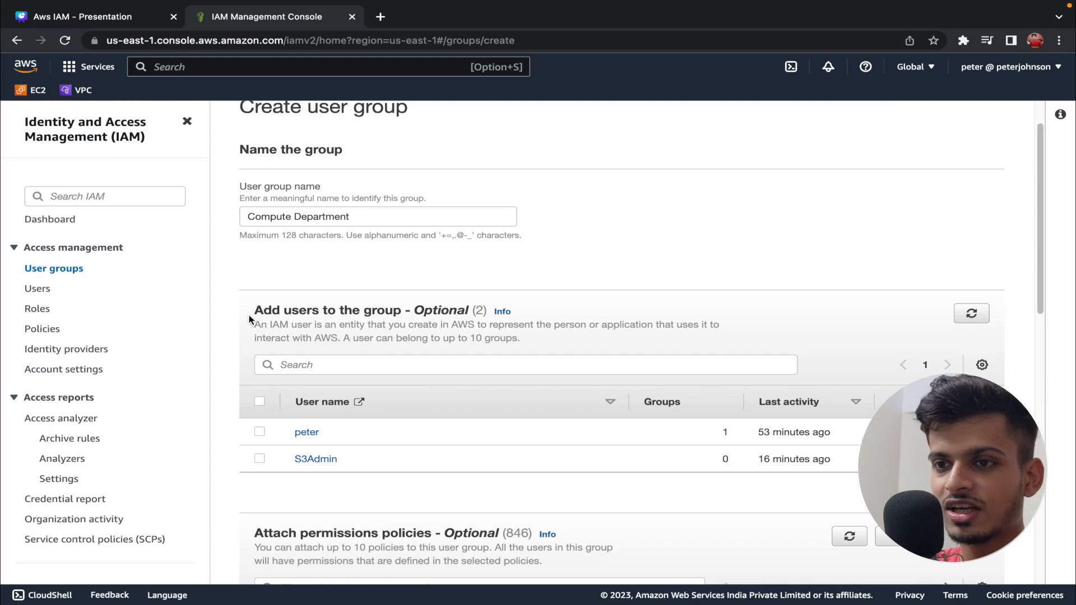
pyautogui.moveTo(254, 311); pyautogui.dragTo(400, 311)
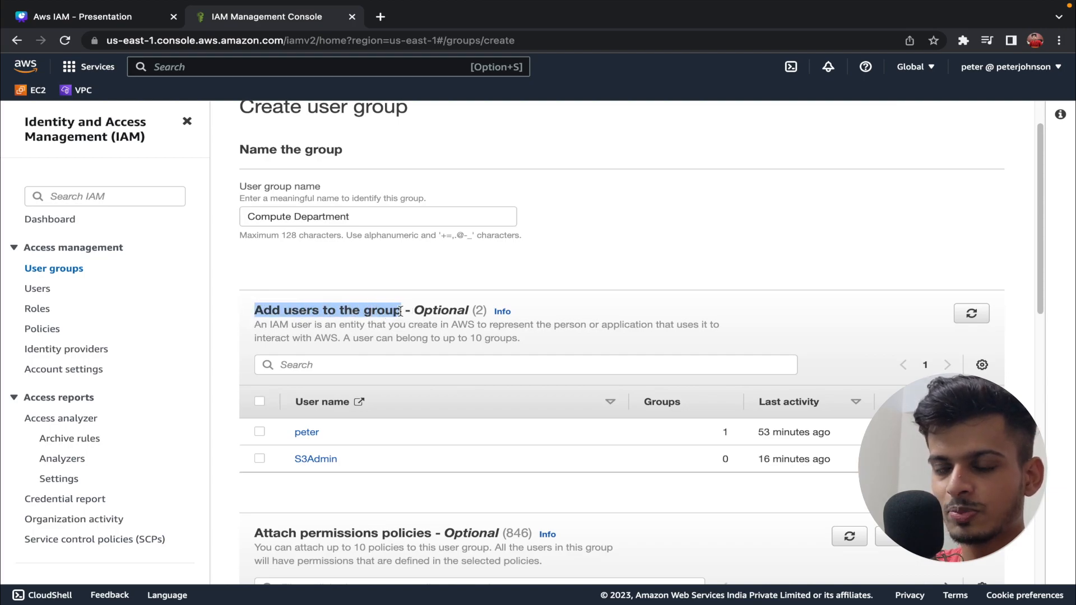
pyautogui.click(400, 312)
pyautogui.scroll(-2, 400, 312)
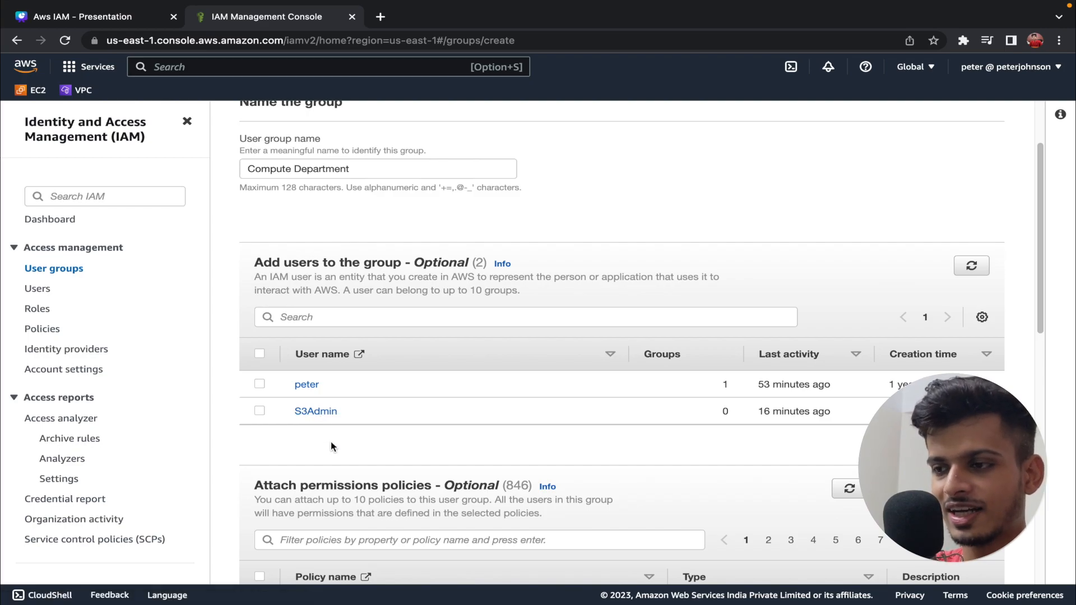
pyautogui.scroll(-2, 331, 442)
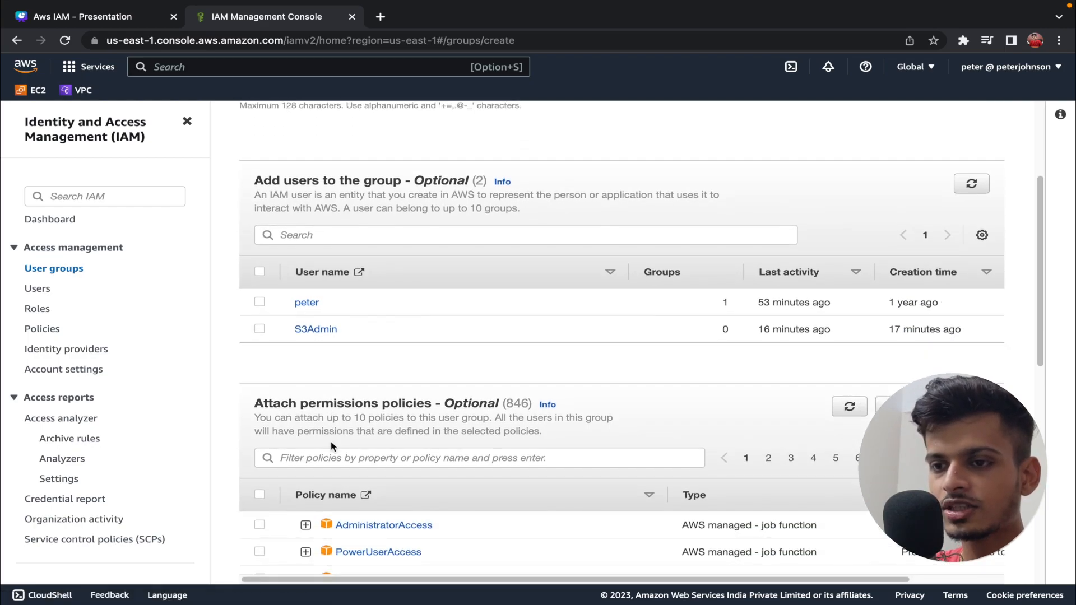
pyautogui.moveTo(256, 404); pyautogui.dragTo(435, 405)
pyautogui.scroll(-1, 436, 404)
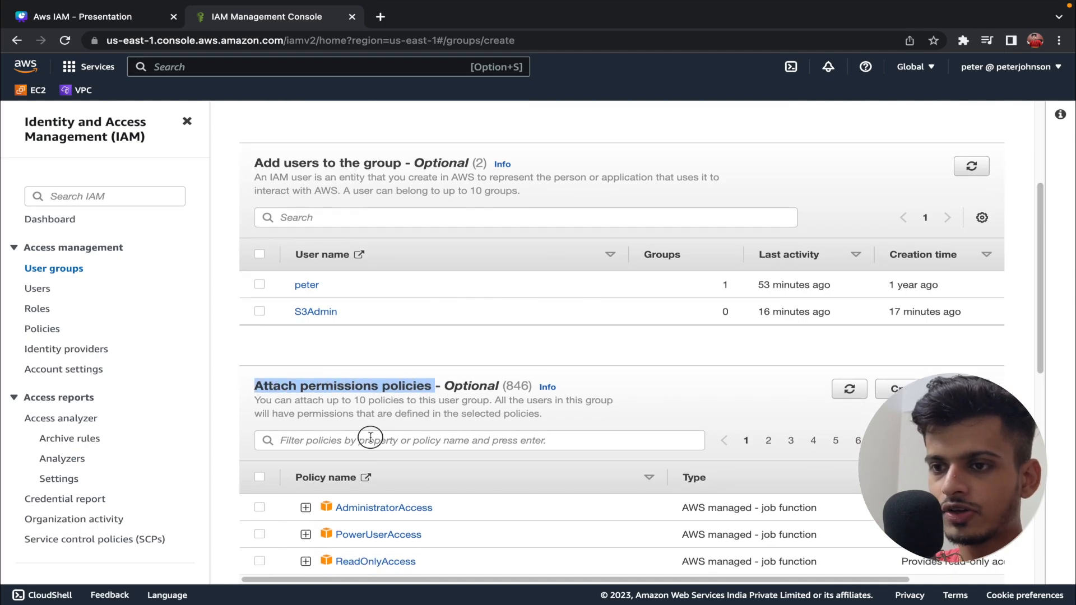
pyautogui.click(368, 434)
pyautogui.write('ec')
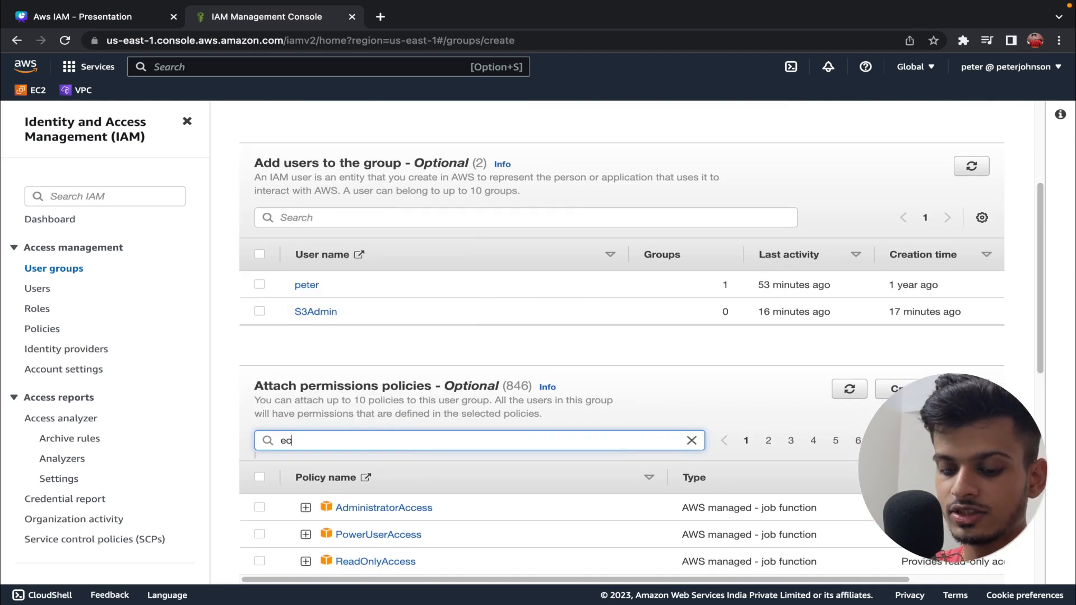
pyautogui.write('2full')
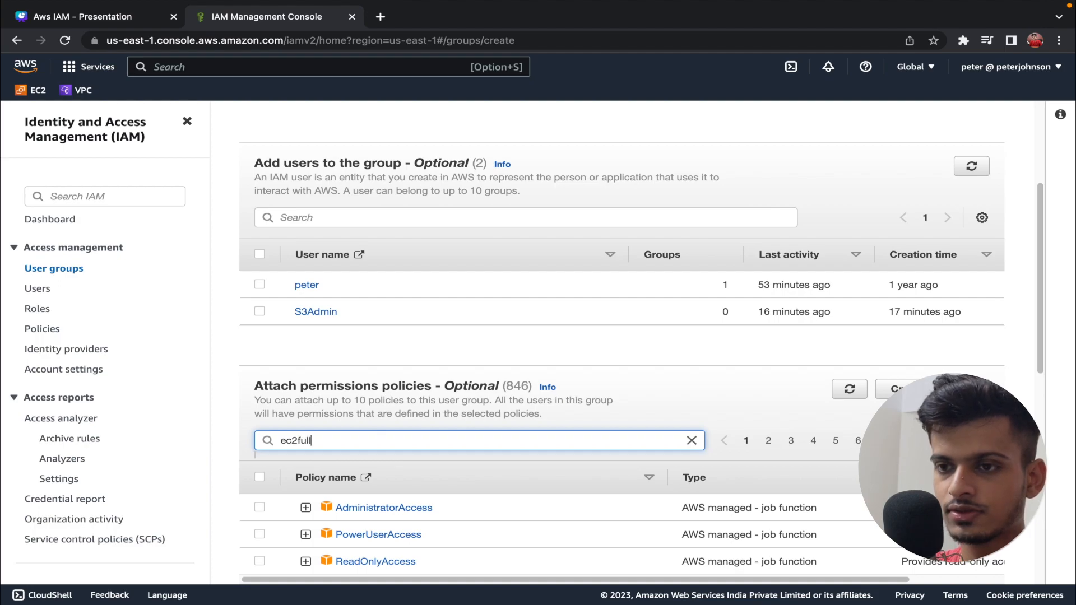
pyautogui.press('Return')
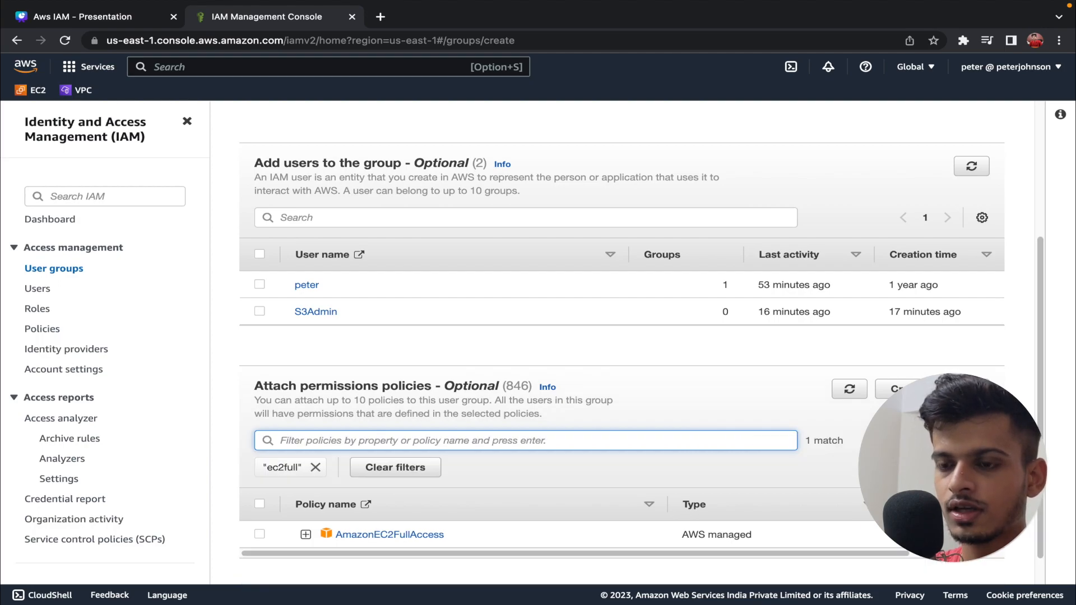
pyautogui.click(258, 535)
pyautogui.scroll(-1, 381, 507)
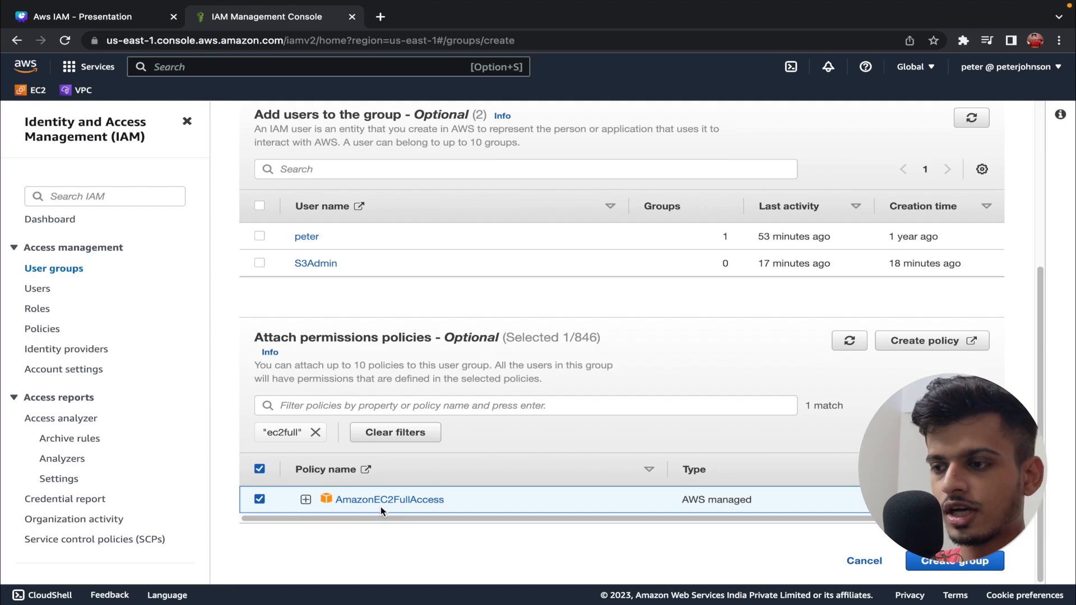
# - Remove the space from the group name so it reads ComputeDepartment, and create the user group
pyautogui.click(911, 560)
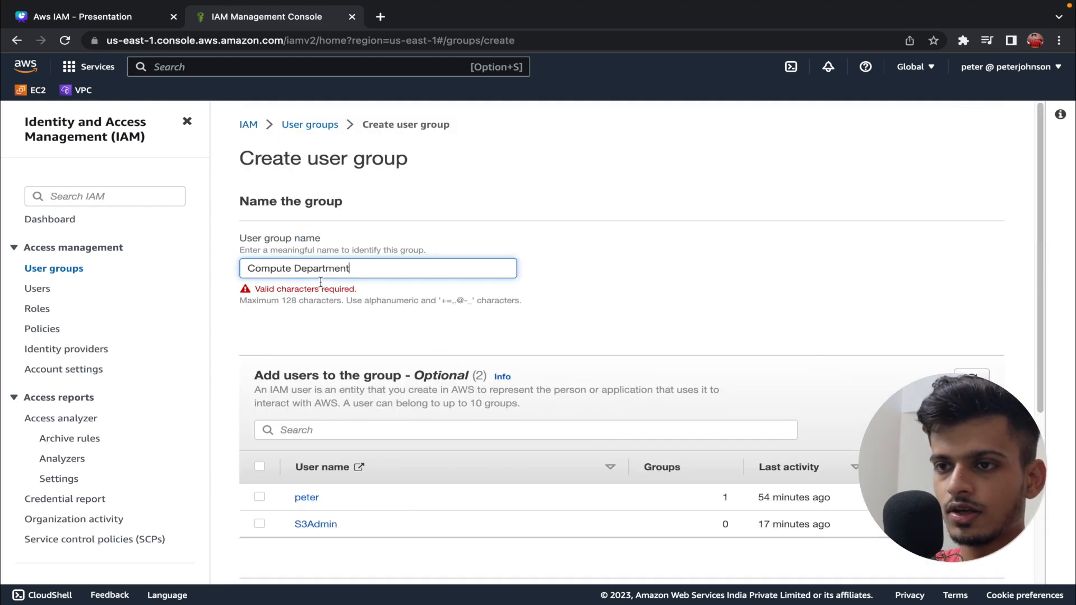
pyautogui.click(296, 269)
pyautogui.press('BackSpace')
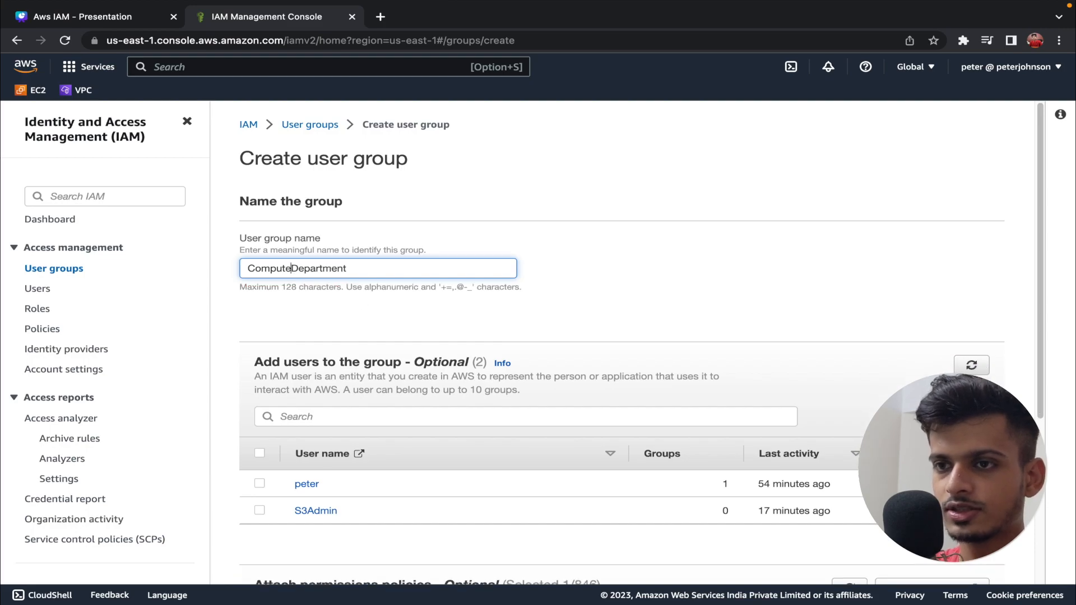
pyautogui.scroll(-1, 412, 336)
pyautogui.scroll(-5, 412, 336)
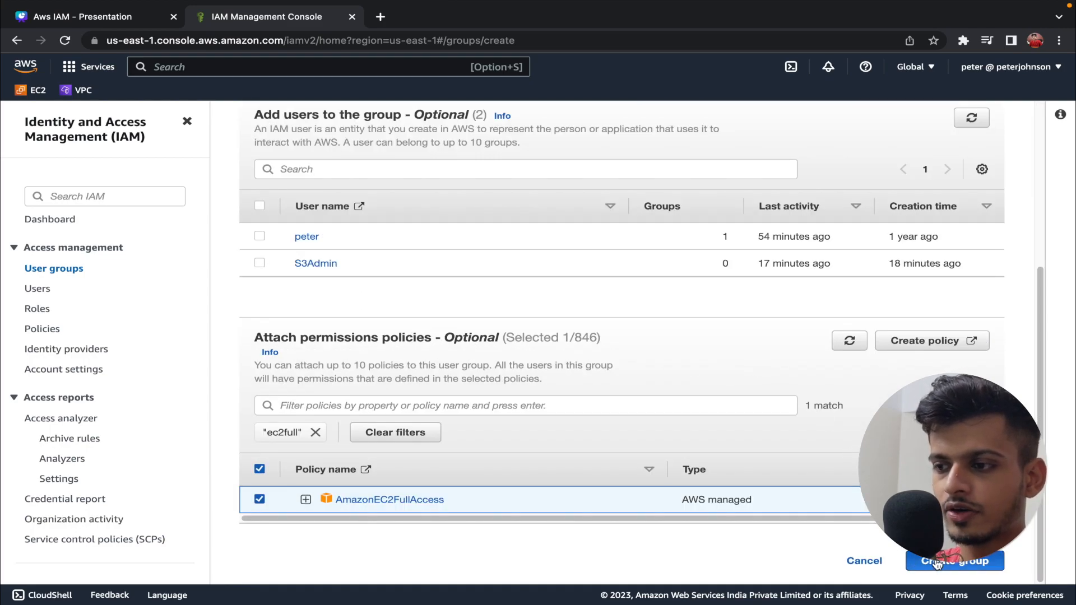
pyautogui.scroll(2, 694, 459)
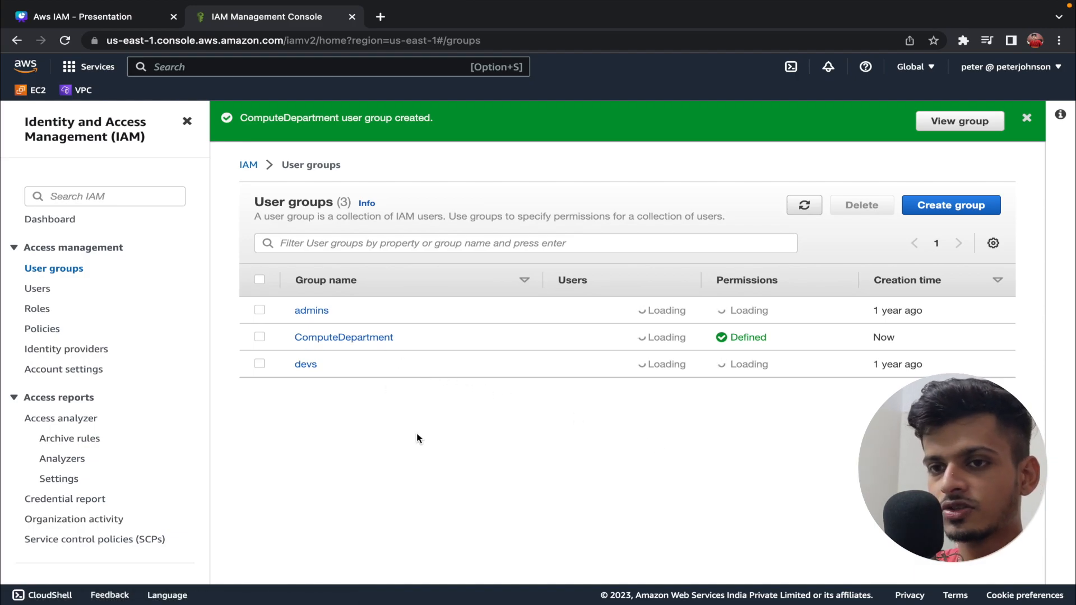
# - Start adding a new IAM user and name it ServerAdmin
pyautogui.click(42, 289)
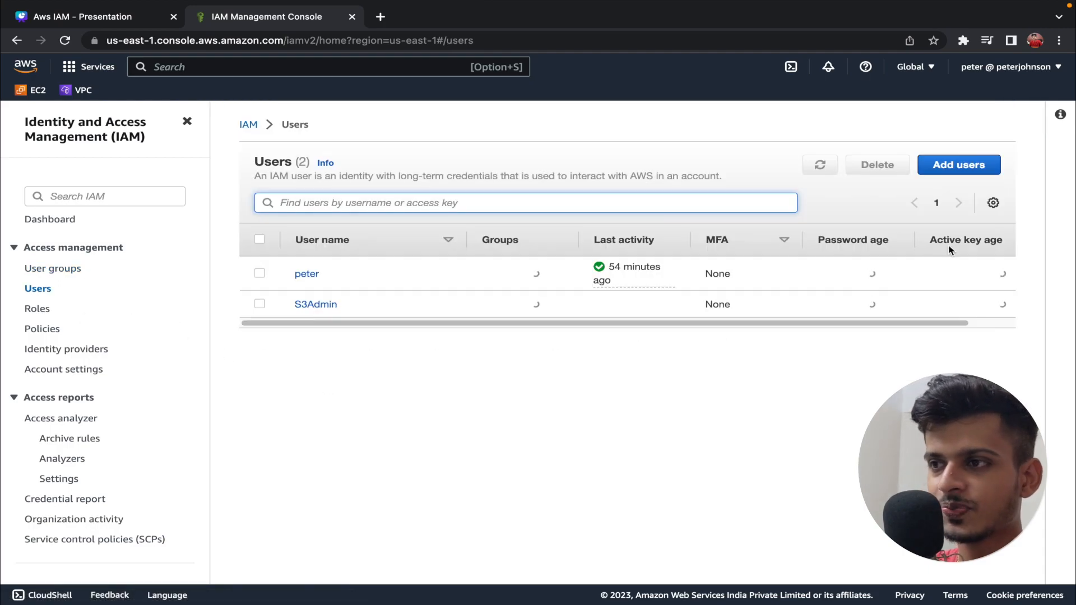
pyautogui.click(950, 167)
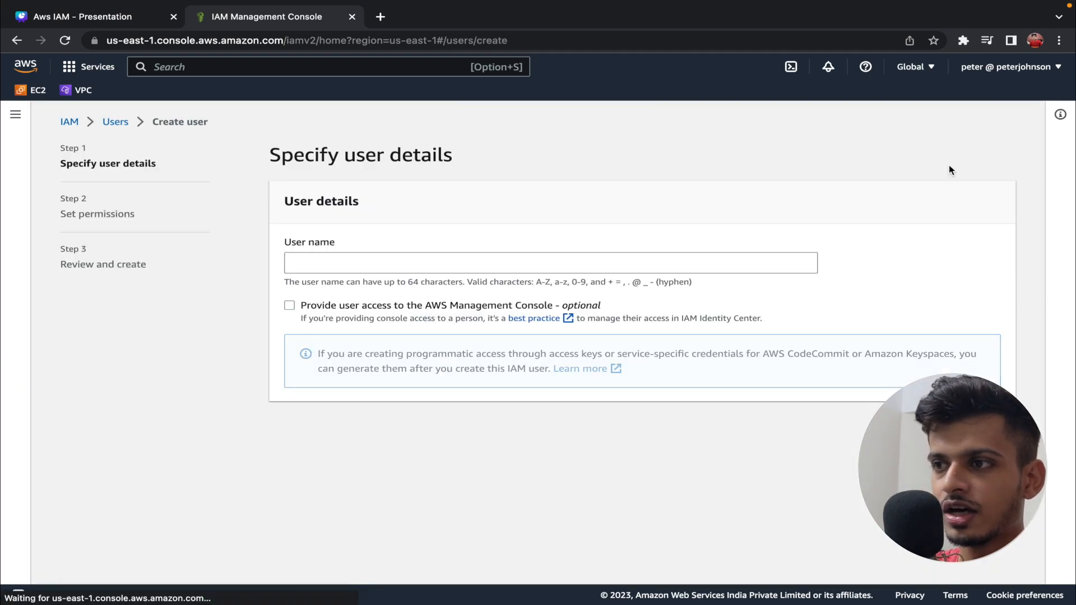
pyautogui.click(493, 270)
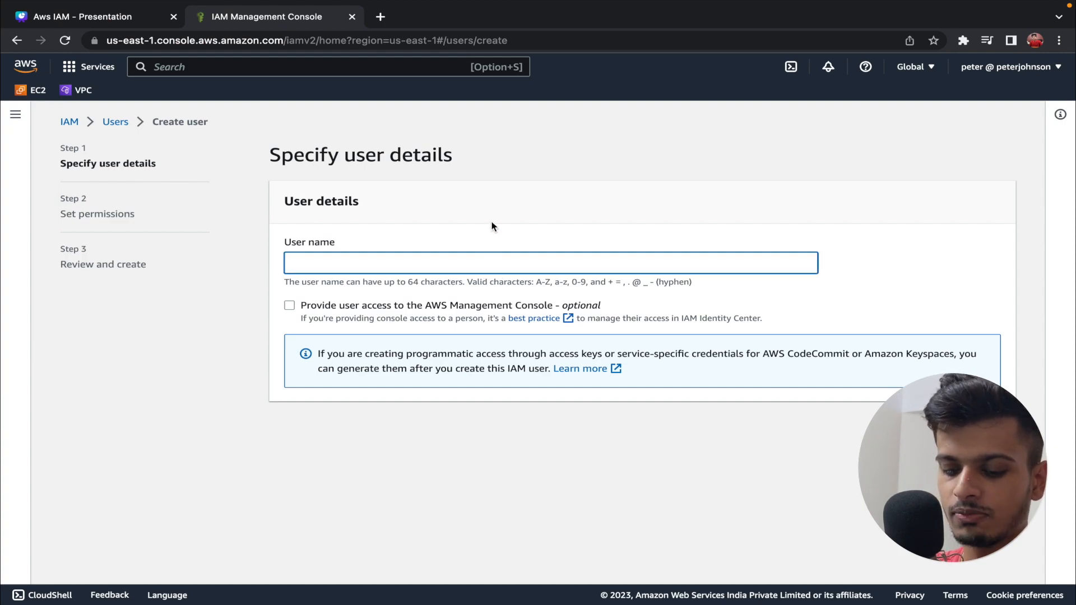
pyautogui.write('S')
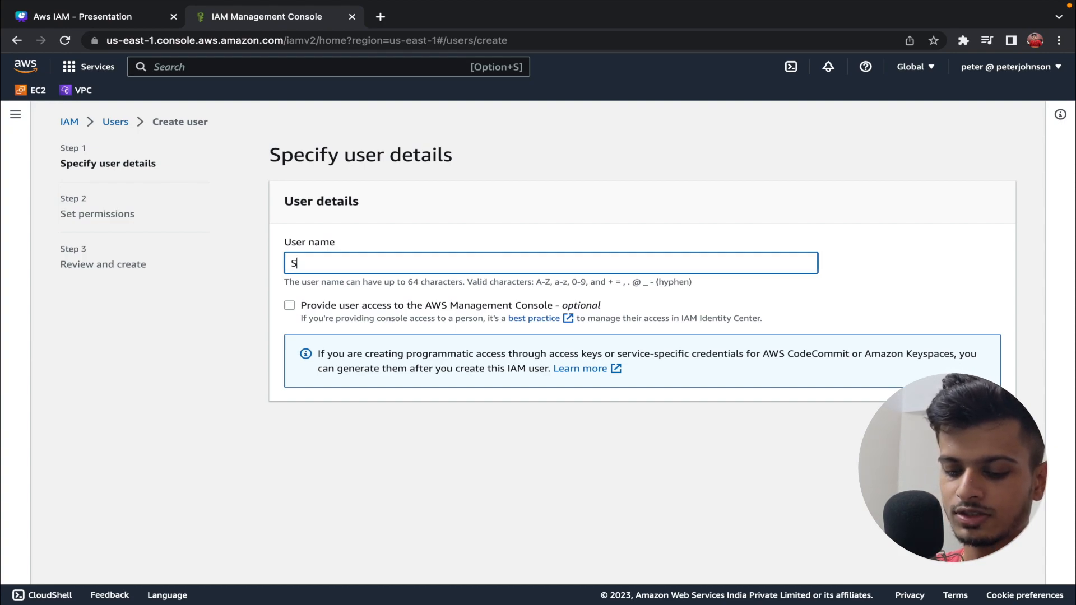
pyautogui.write('erverAdmin')
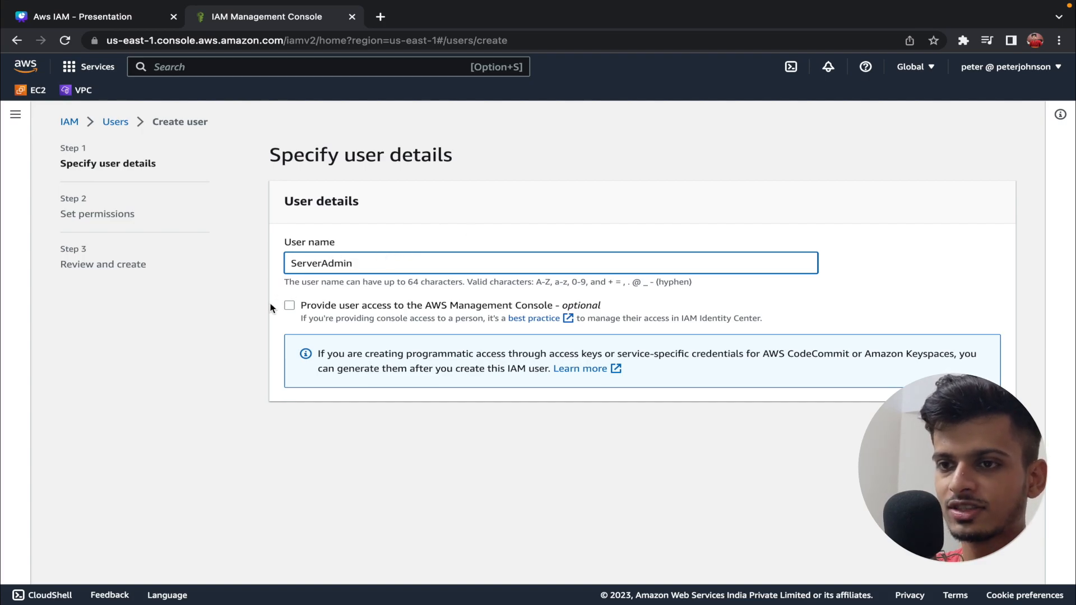
# - Give the user AWS Management Console access as an IAM user with an autogenerated password, and continue to the permissions
pyautogui.click(291, 306)
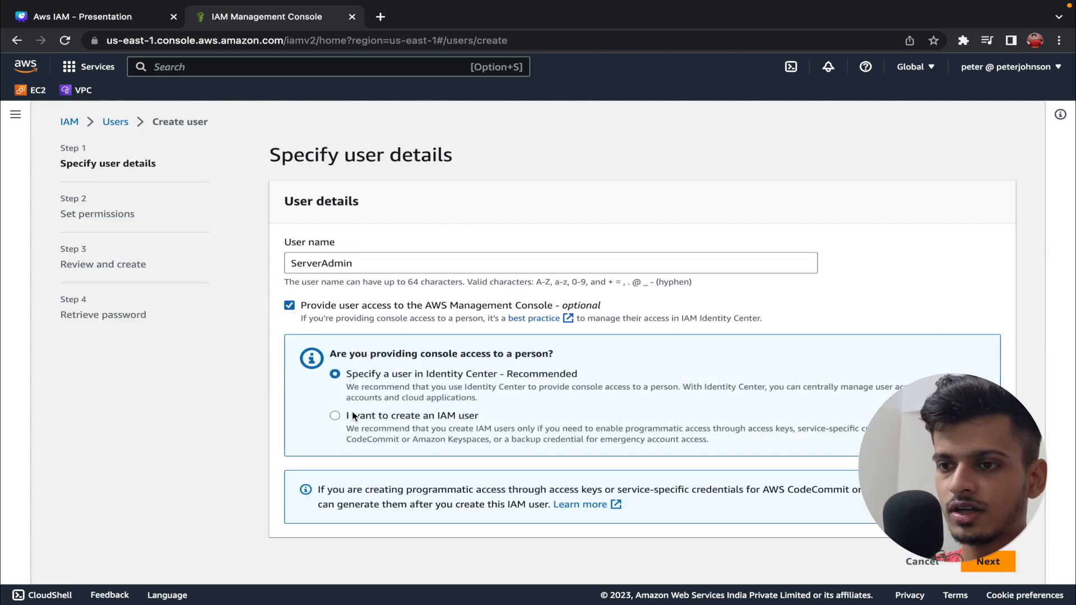
pyautogui.click(334, 415)
pyautogui.scroll(-1, 335, 406)
pyautogui.scroll(-4, 335, 406)
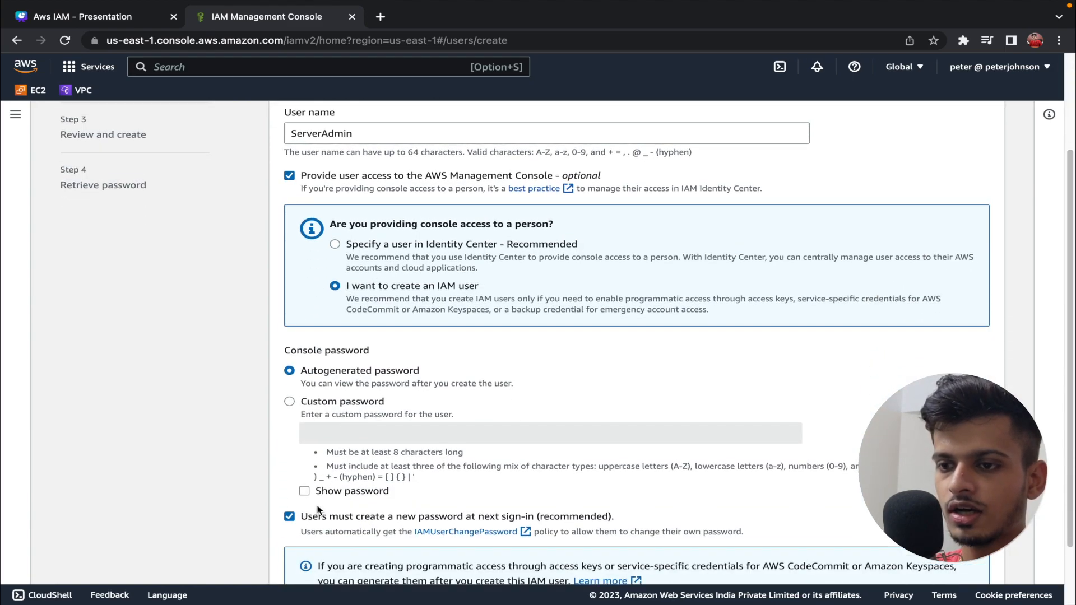
pyautogui.scroll(-1, 551, 507)
pyautogui.scroll(-2, 551, 506)
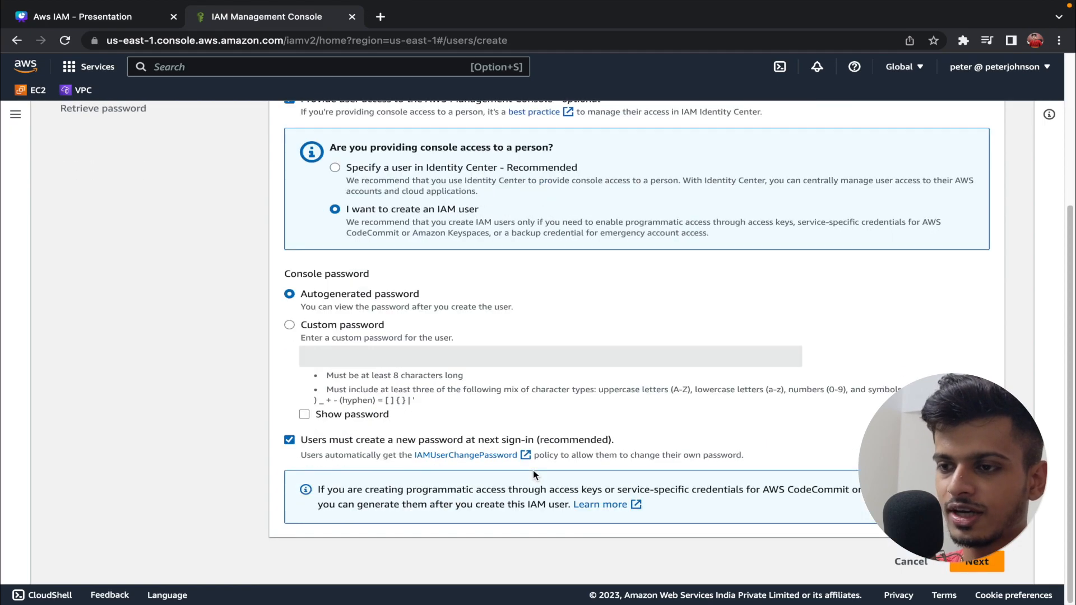
pyautogui.click(985, 570)
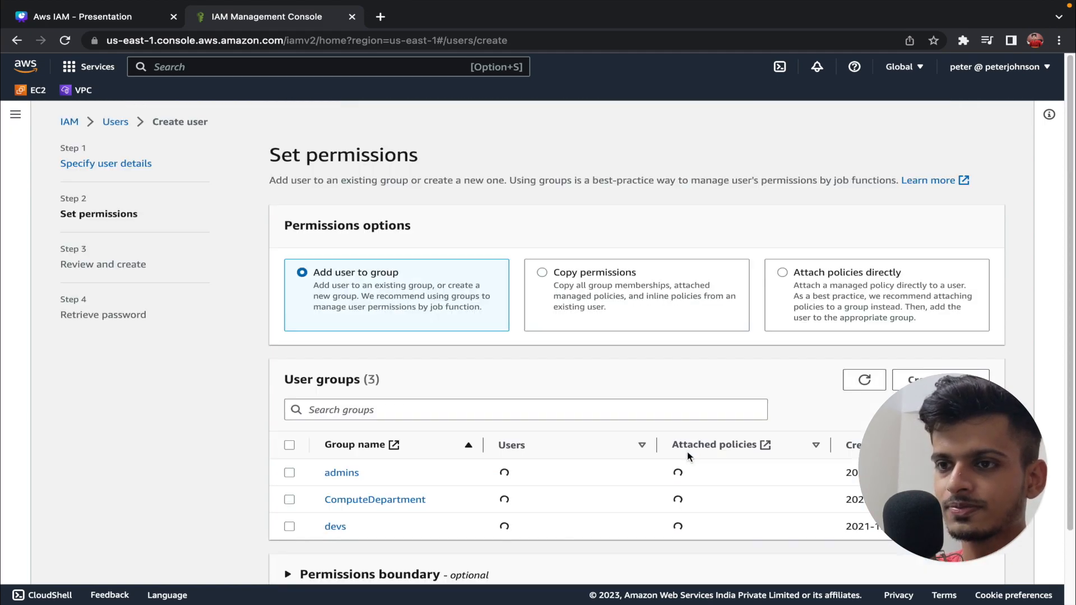
# - Add the user to the ComputeDepartment group and create the user
pyautogui.scroll(-1, 361, 377)
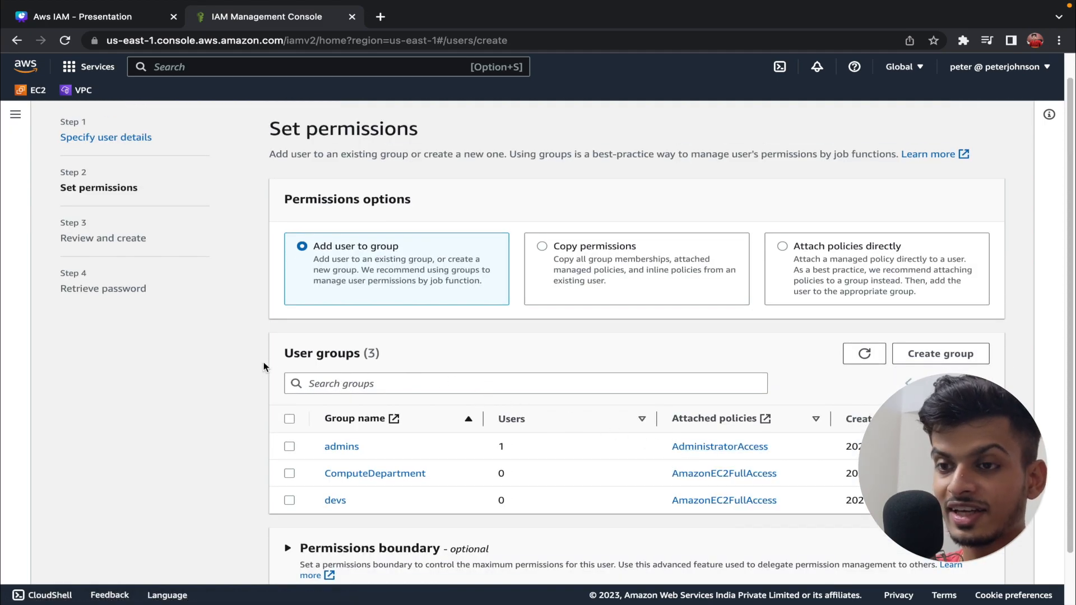
pyautogui.moveTo(283, 352); pyautogui.dragTo(418, 358)
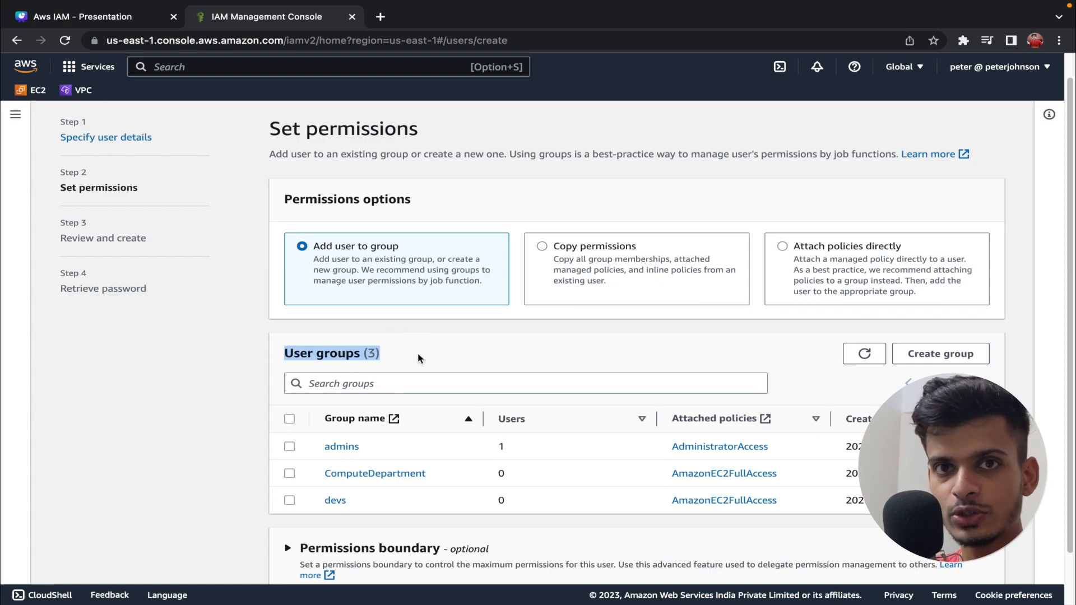
pyautogui.scroll(-1, 430, 343)
pyautogui.click(429, 332)
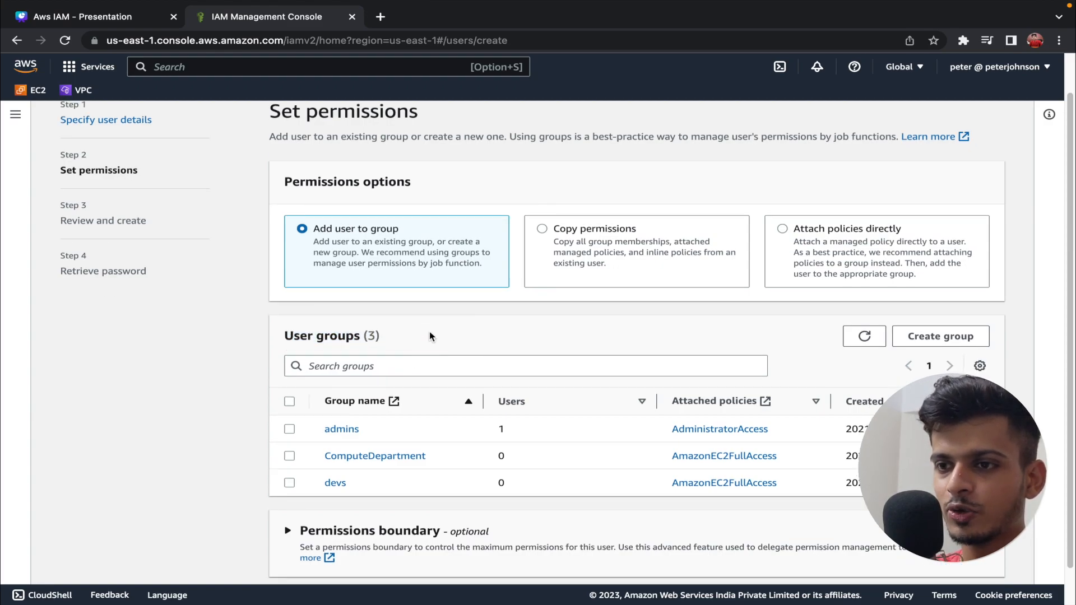
pyautogui.click(290, 456)
pyautogui.scroll(-1, 231, 458)
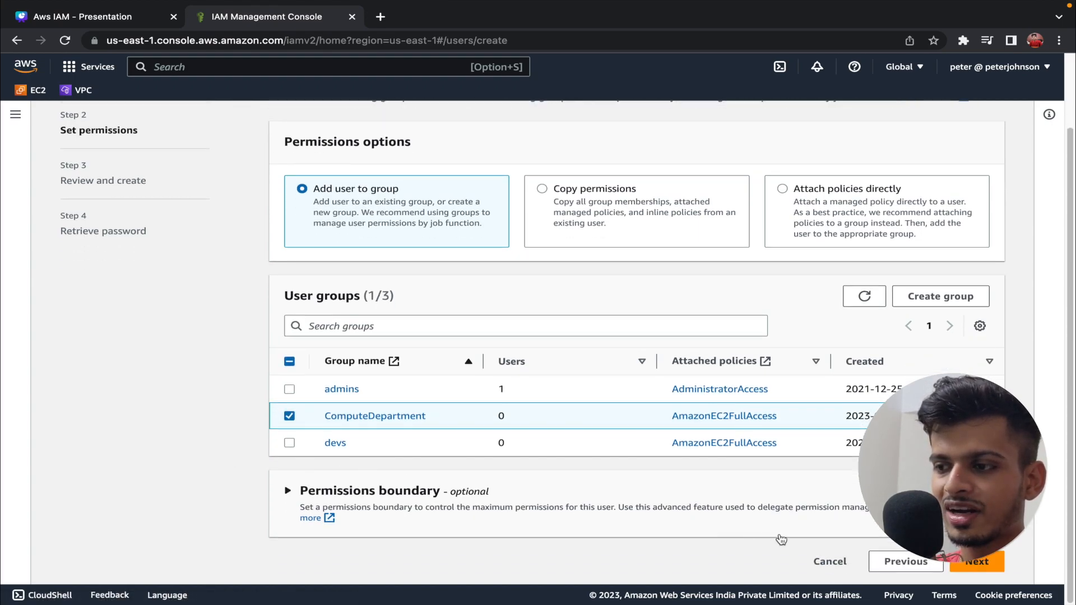
pyautogui.click(976, 561)
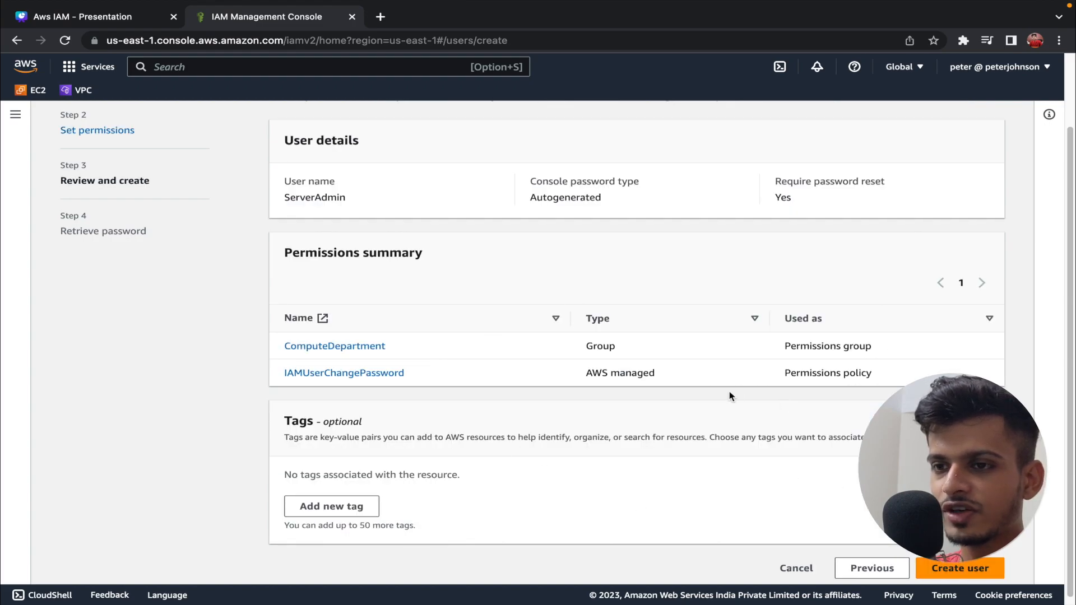
pyautogui.click(959, 568)
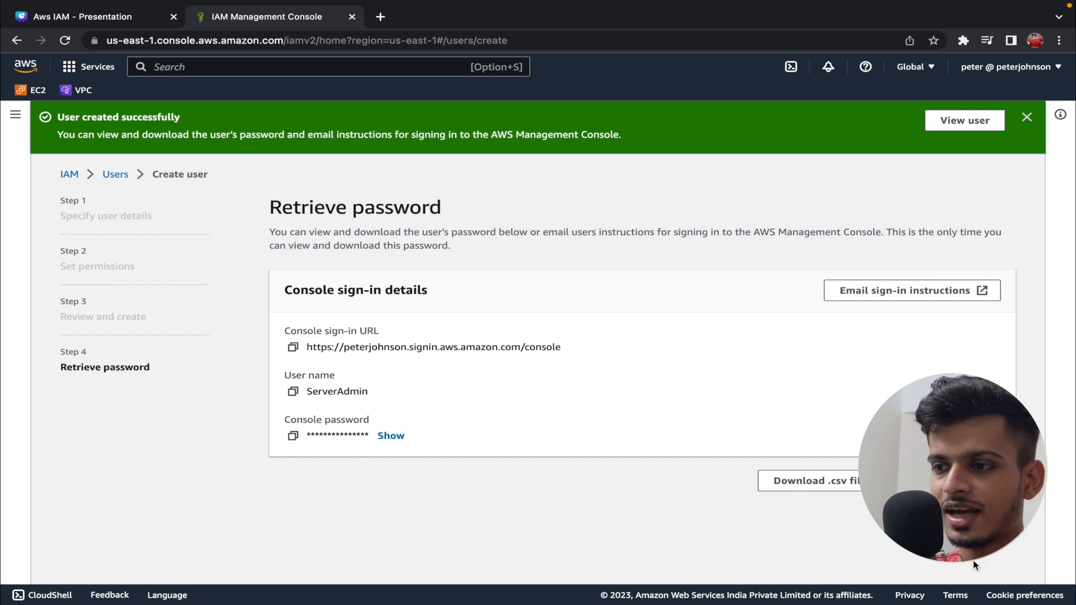
# - Download the ServerAdmin user's console sign-in details as a .csv file
pyautogui.click(124, 180)
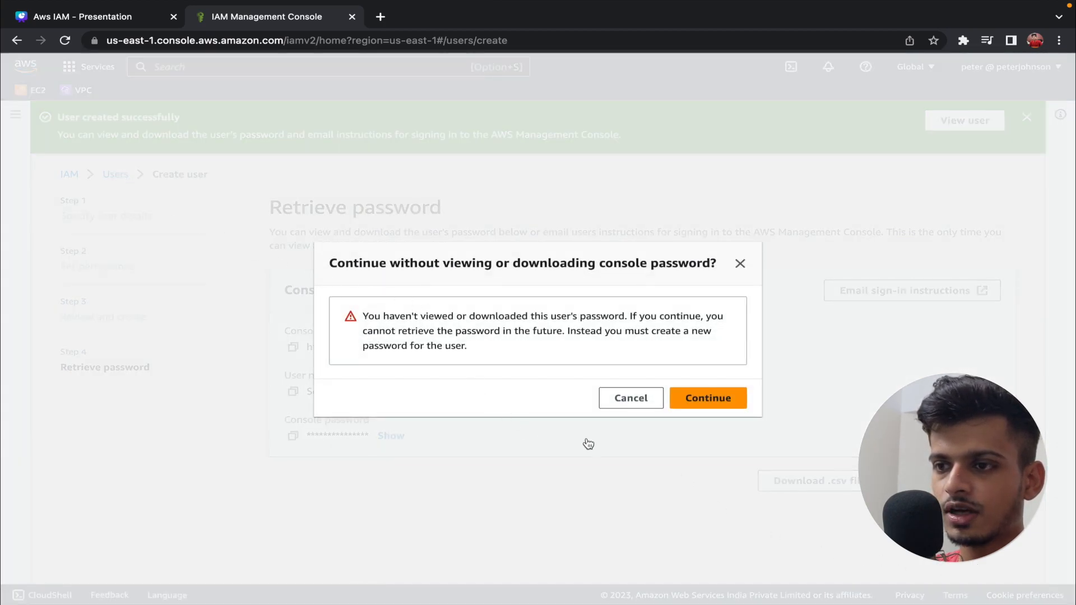
pyautogui.click(630, 398)
pyautogui.click(798, 482)
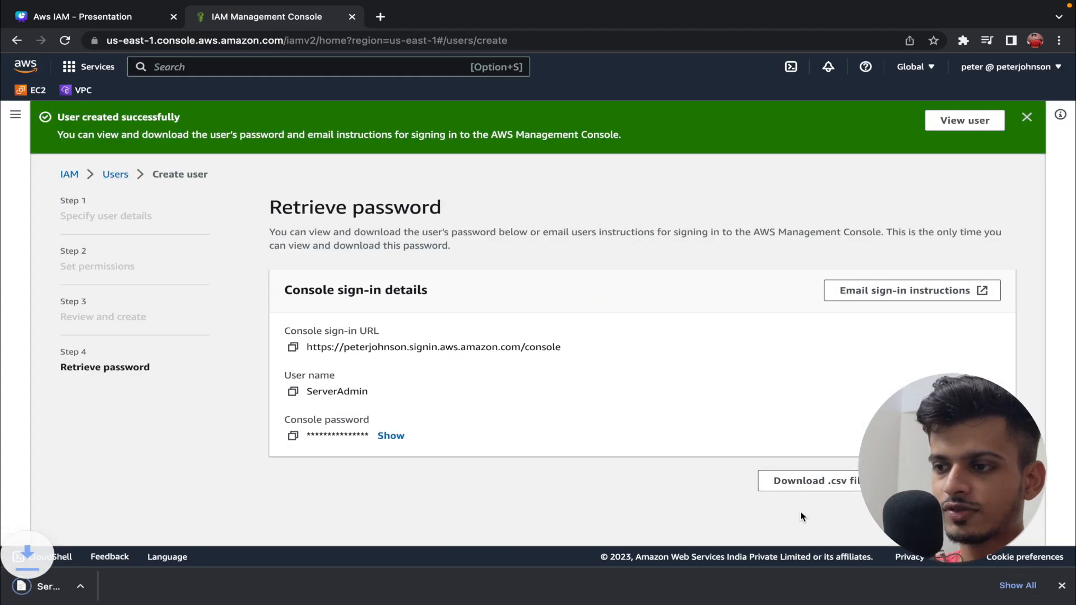
pyautogui.click(1061, 585)
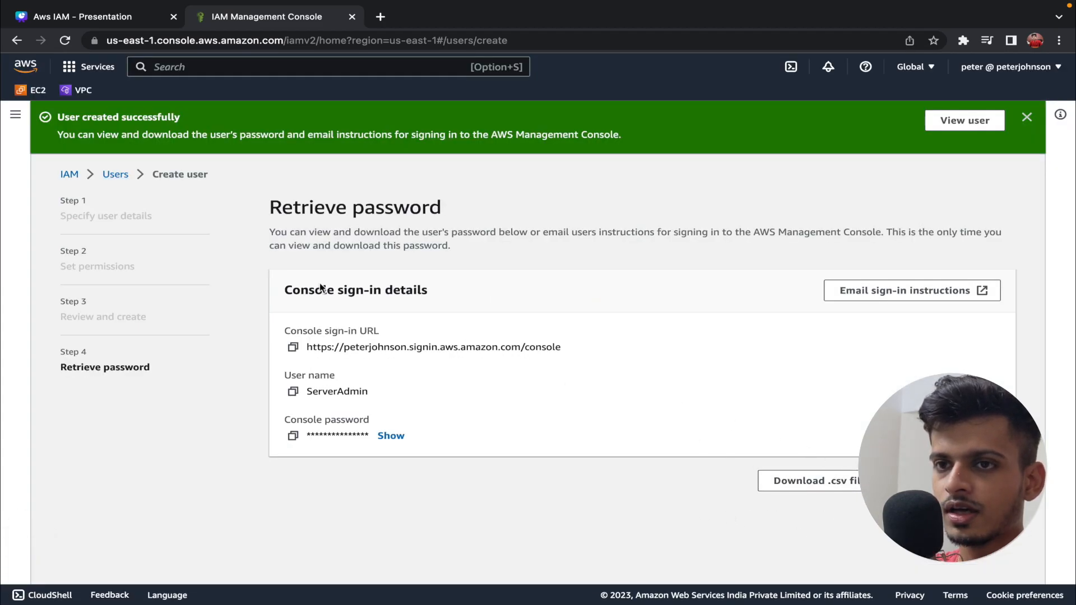
# - Open the ServerAdmin user's details from the users list and examine how its permissions policies are attached
pyautogui.click(116, 174)
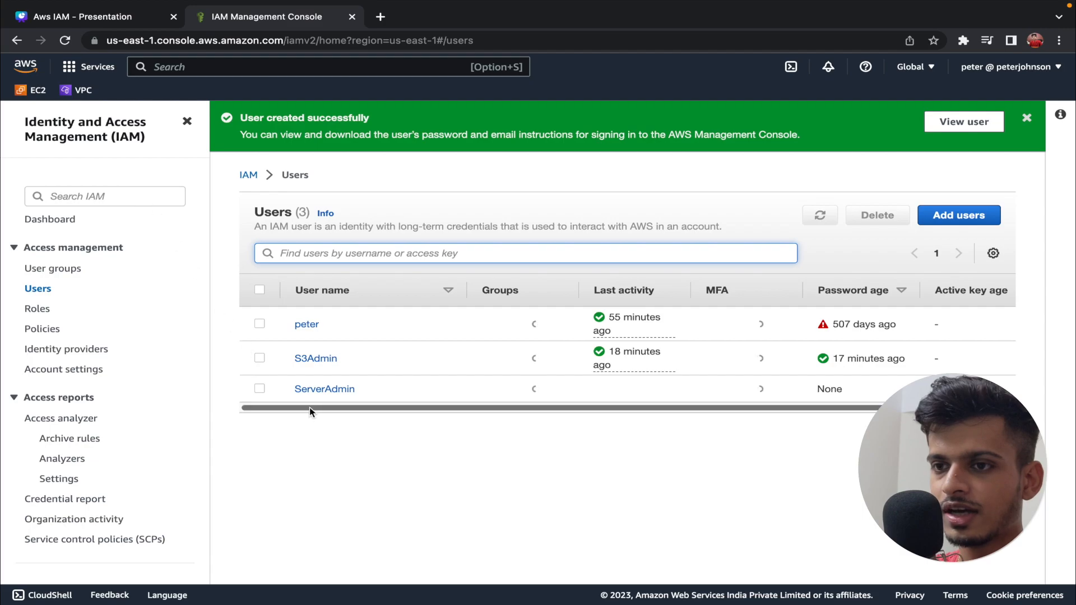
pyautogui.click(321, 386)
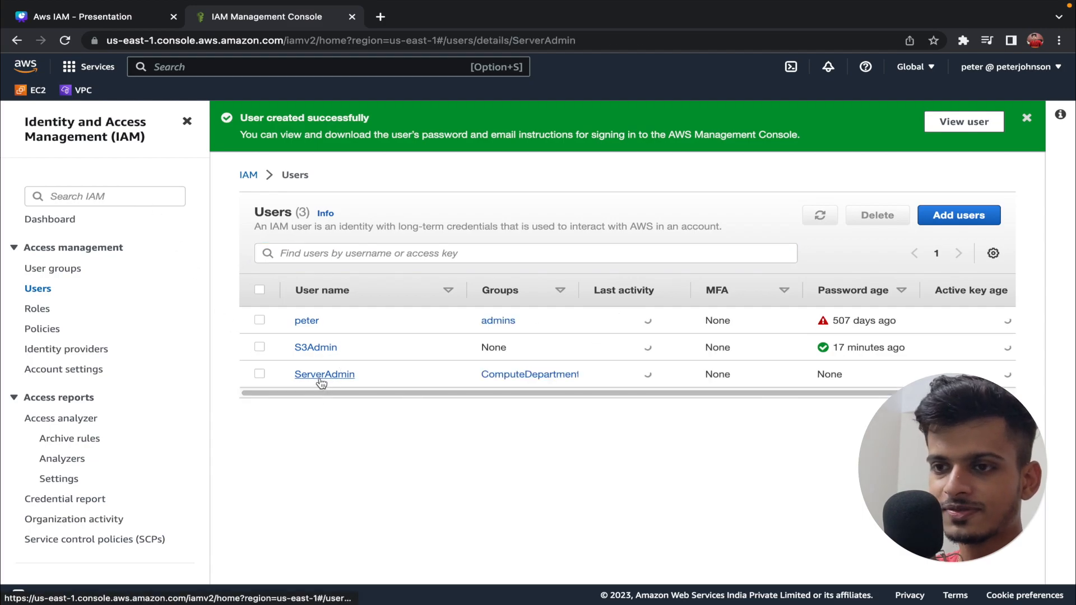
pyautogui.scroll(-1, 359, 482)
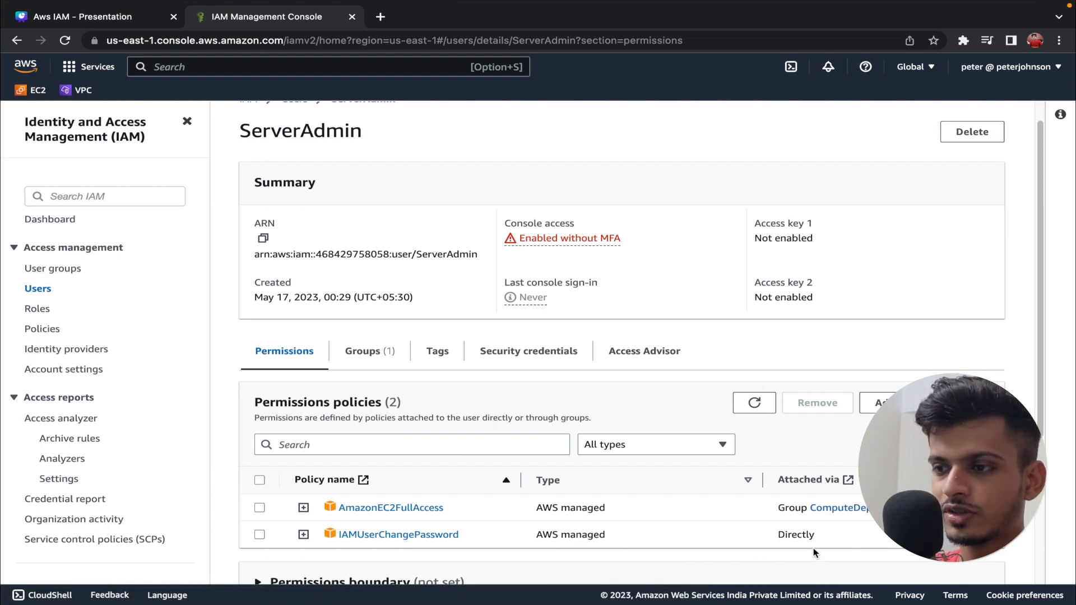
pyautogui.moveTo(830, 541); pyautogui.dragTo(763, 543)
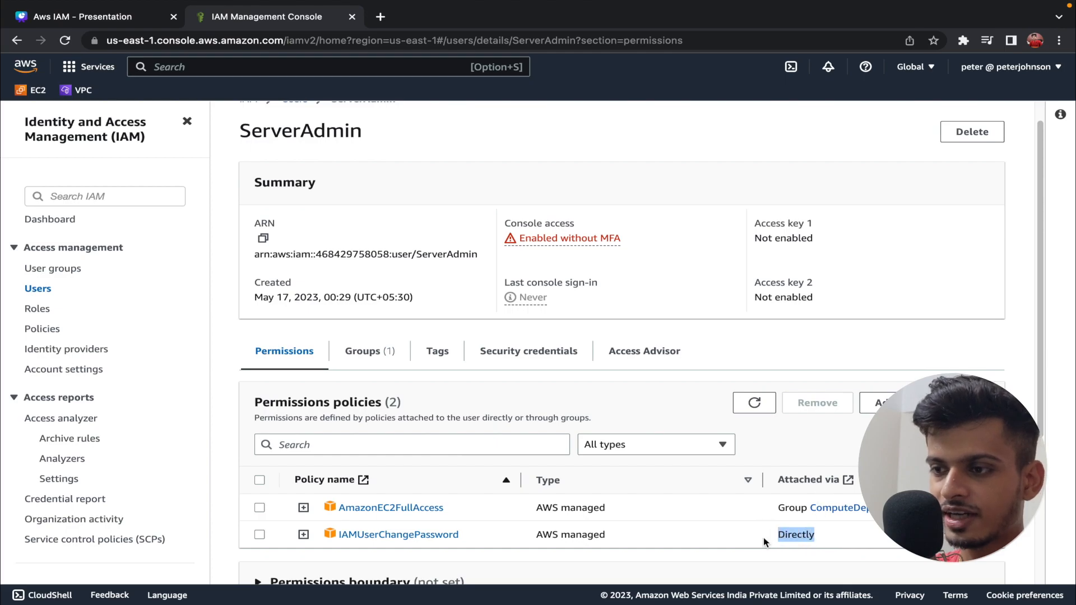
# - Check which source grants the ServerAdmin user its AmazonEC2FullAccess policy
pyautogui.scroll(-1, 763, 542)
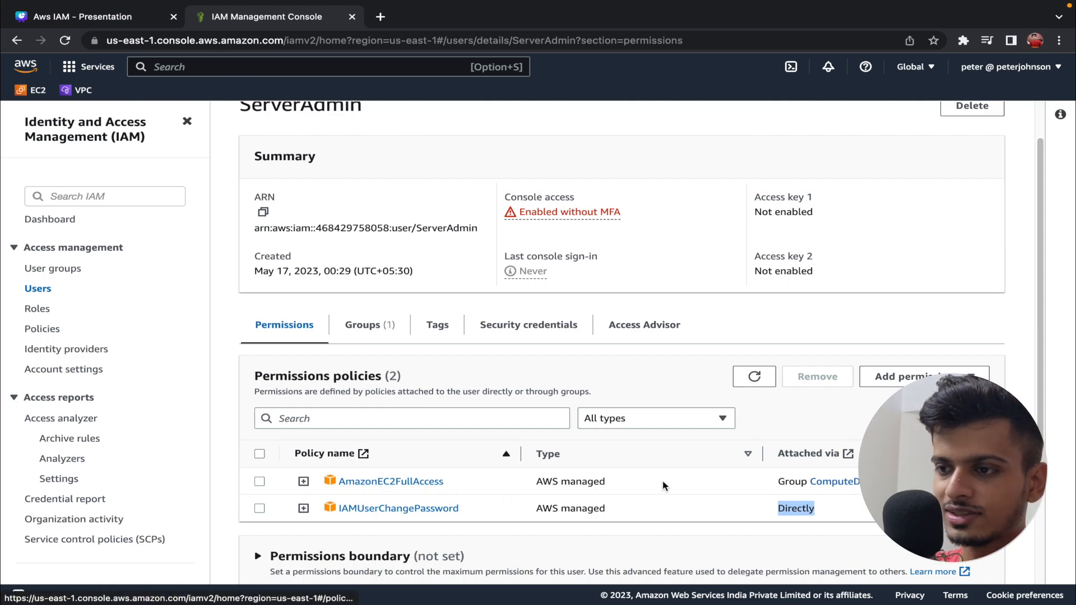
pyautogui.moveTo(742, 483); pyautogui.dragTo(866, 483)
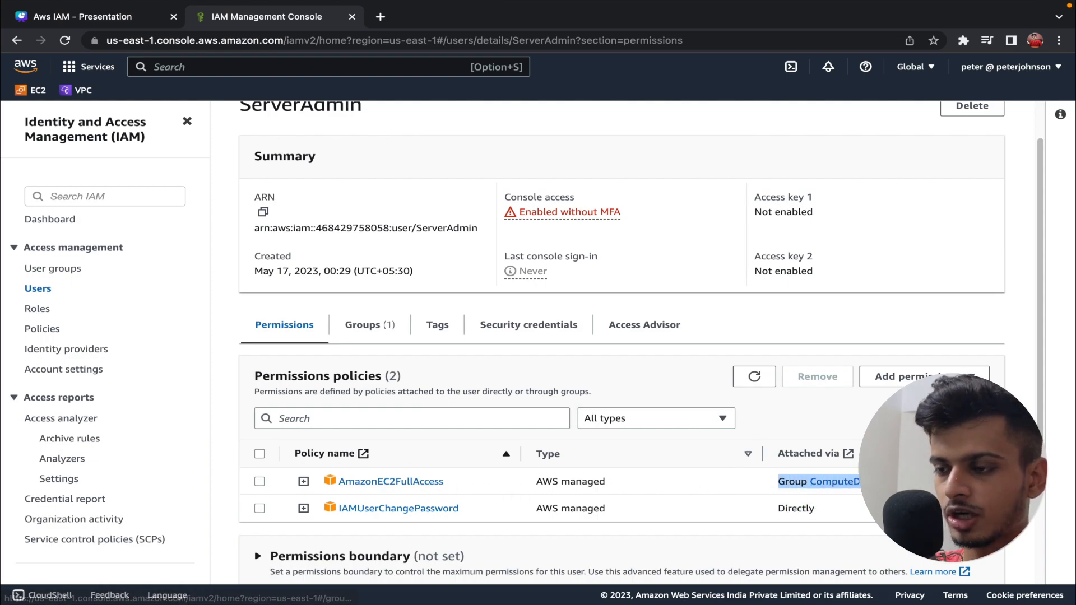
pyautogui.click(919, 493)
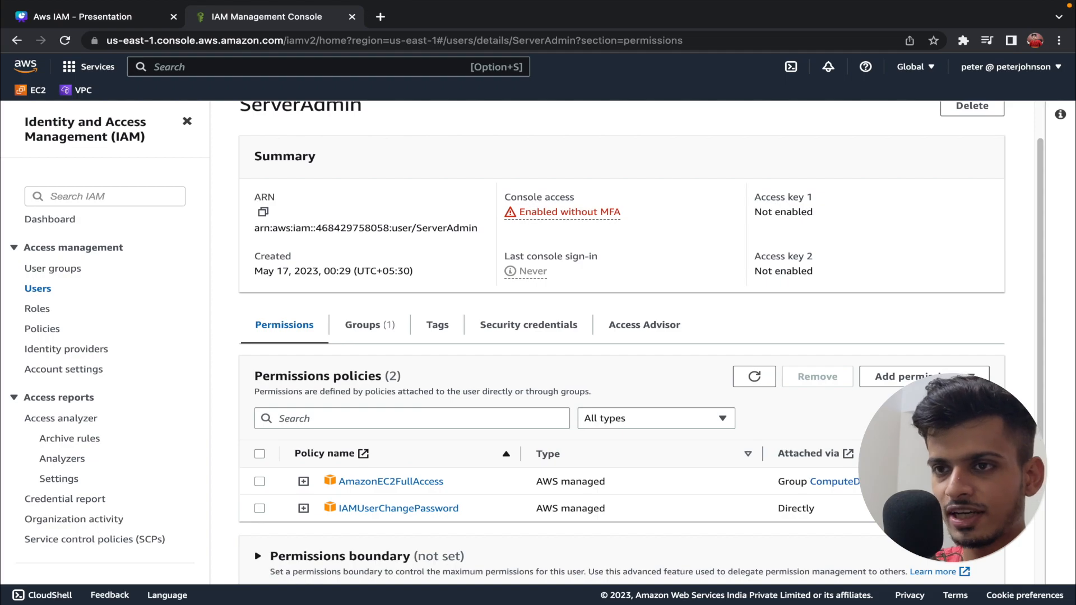
pyautogui.scroll(1, 605, 396)
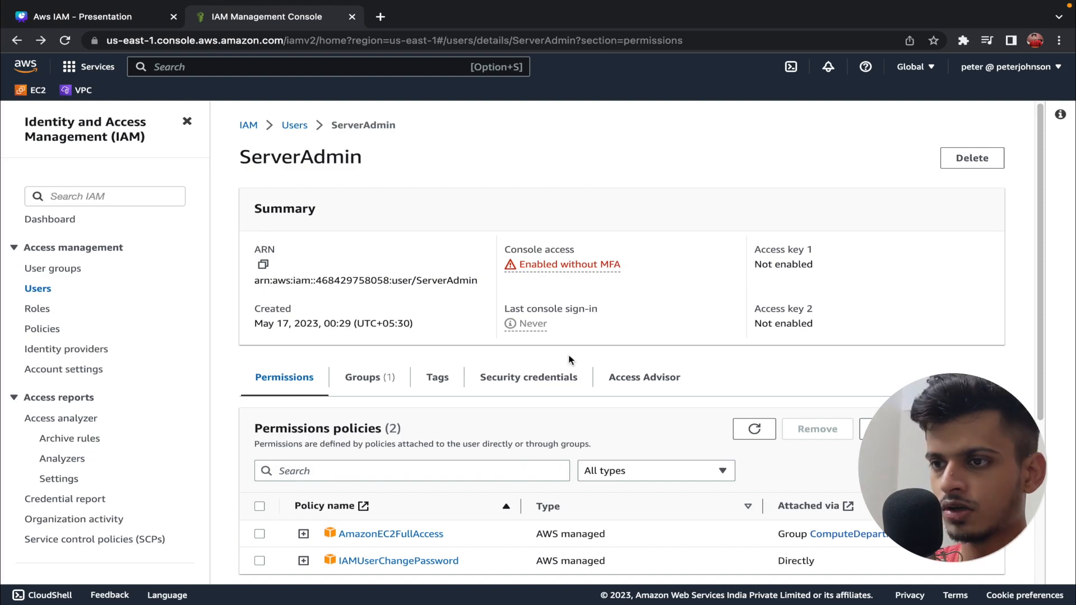
# - Open the AWSServiceRoleForElasticLoadBalancing role from the IAM roles list and read its description
pyautogui.click(43, 310)
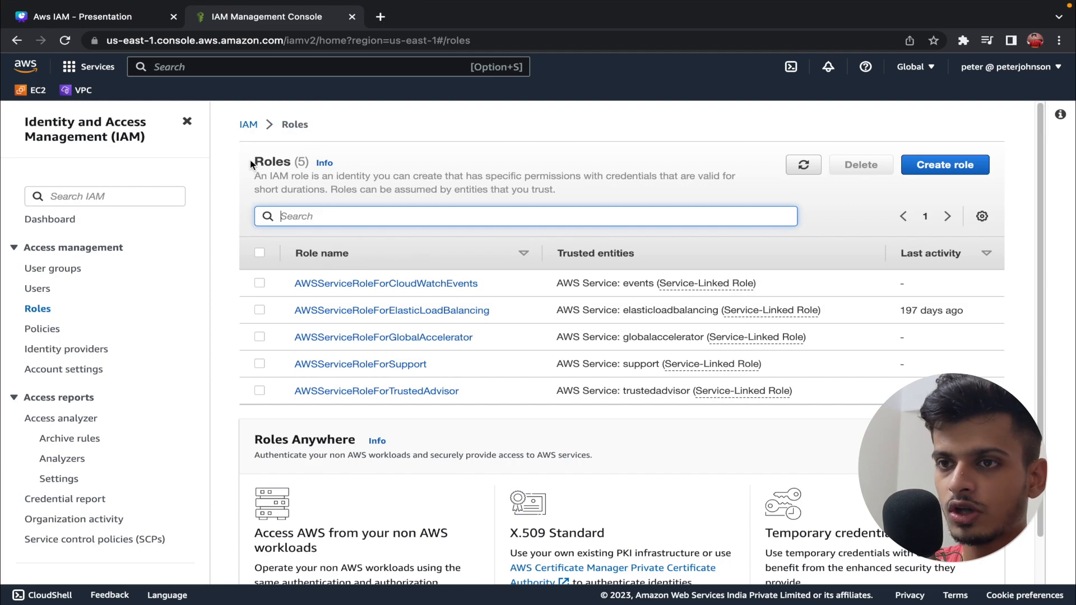
pyautogui.moveTo(252, 162); pyautogui.dragTo(296, 162)
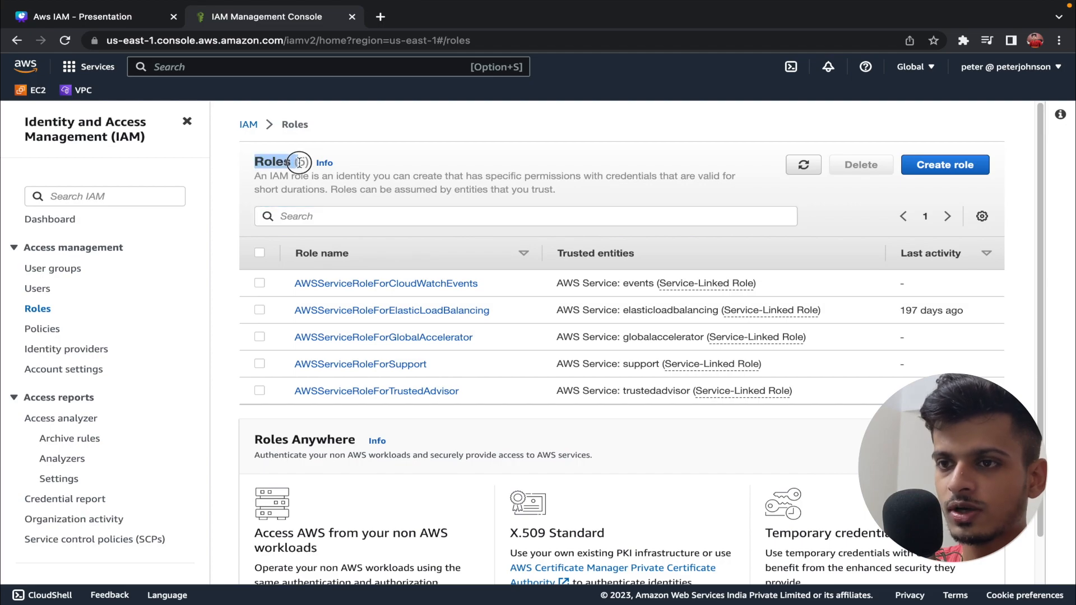
pyautogui.click(382, 318)
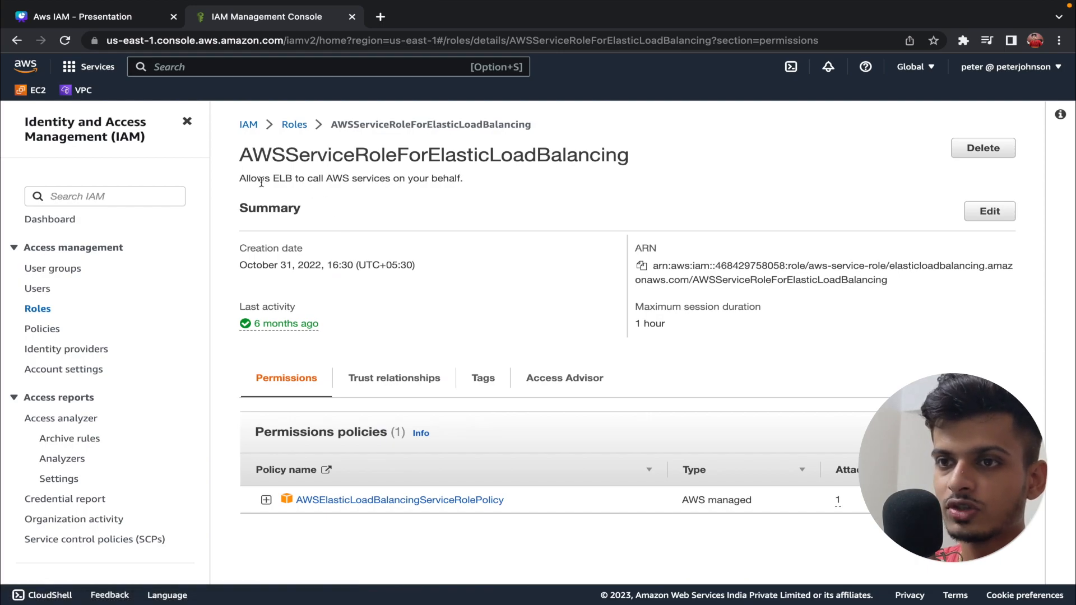
pyautogui.moveTo(241, 179); pyautogui.dragTo(473, 185)
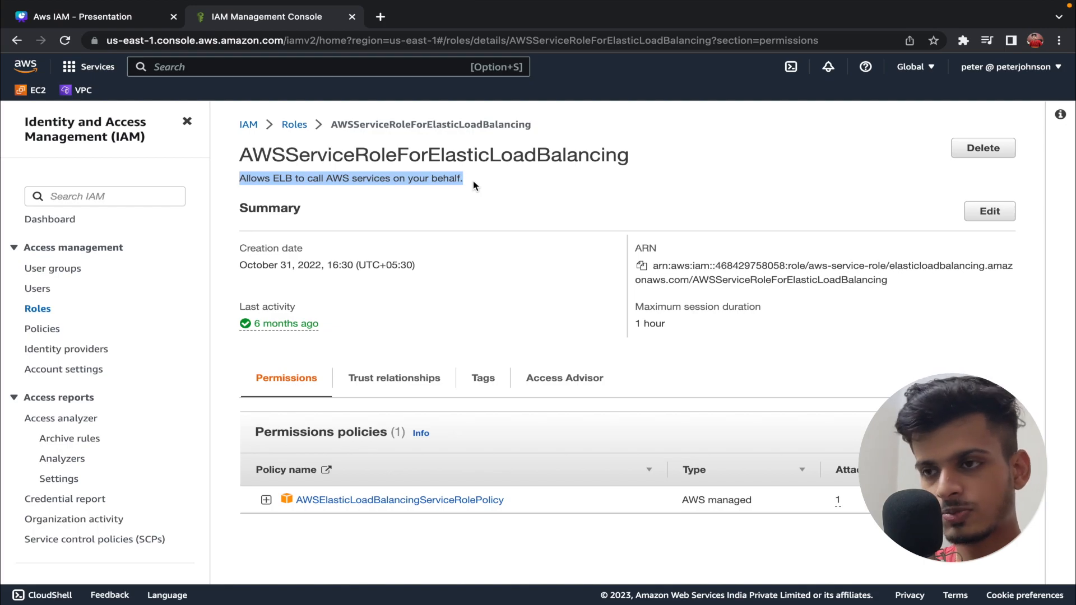
pyautogui.click(472, 181)
# - Return to the roles list and look over the temporary credentials information under Roles Anywhere
pyautogui.click(295, 124)
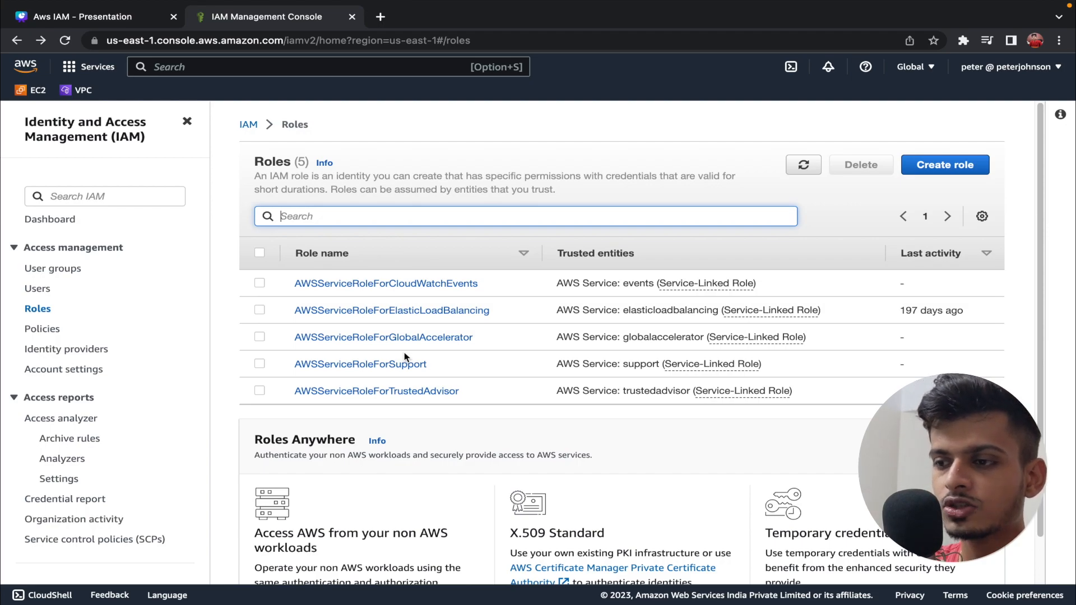
pyautogui.scroll(-1, 404, 357)
pyautogui.moveTo(766, 507); pyautogui.dragTo(869, 507)
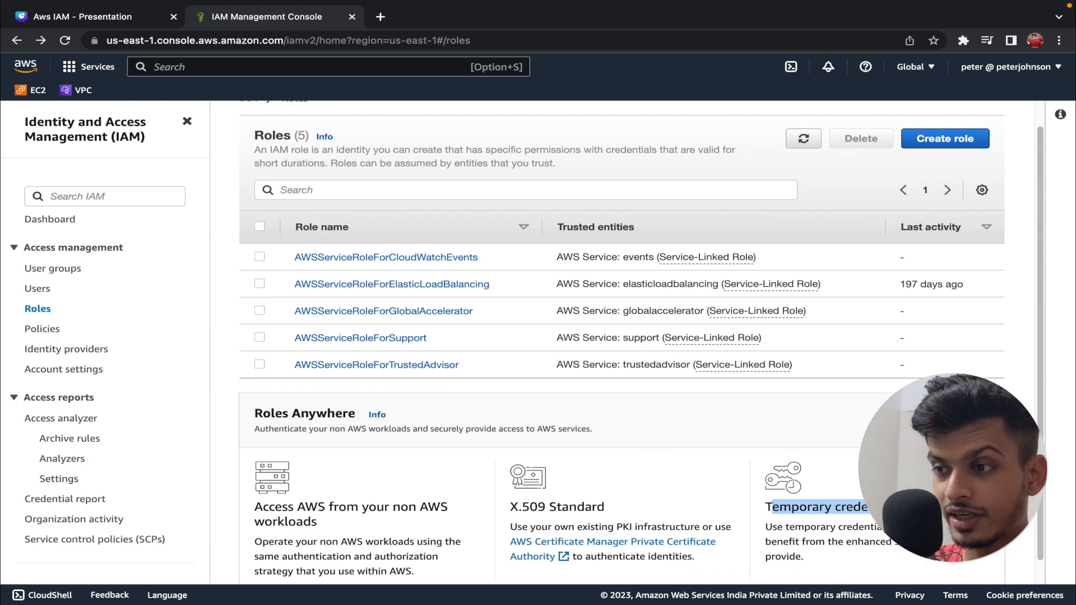
pyautogui.click(919, 481)
pyautogui.scroll(1, 930, 437)
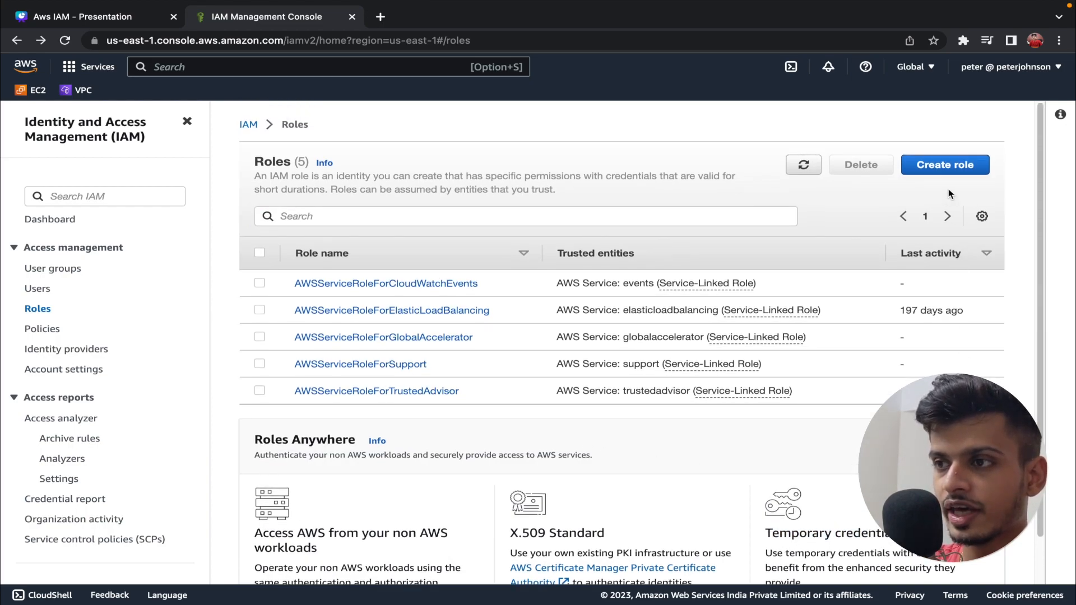
# - Start creating a new IAM role with AWS service as the trusted entity type
pyautogui.click(945, 175)
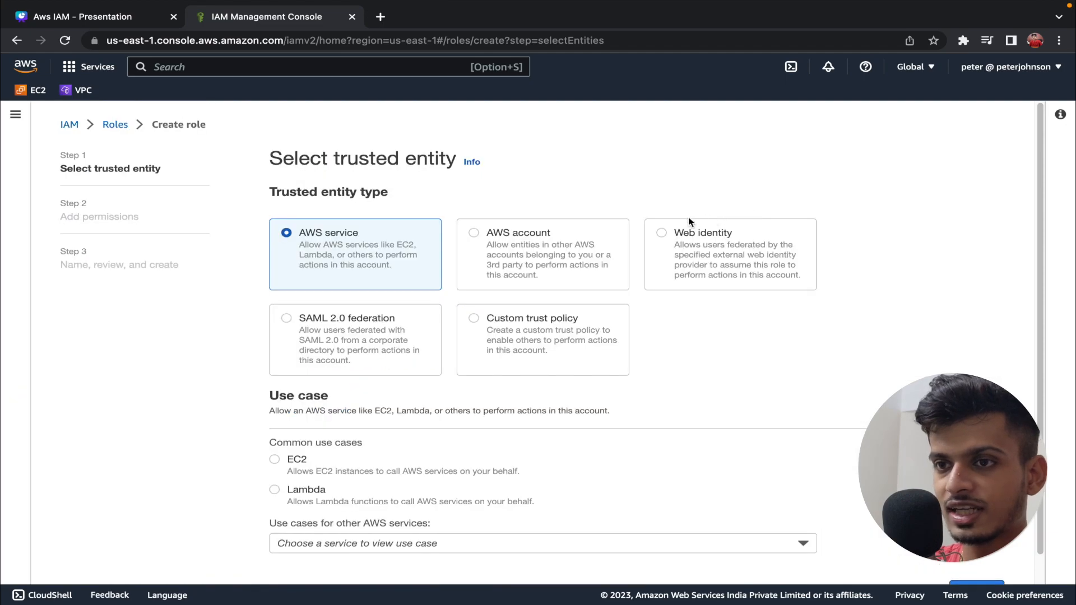
pyautogui.moveTo(270, 192); pyautogui.dragTo(373, 192)
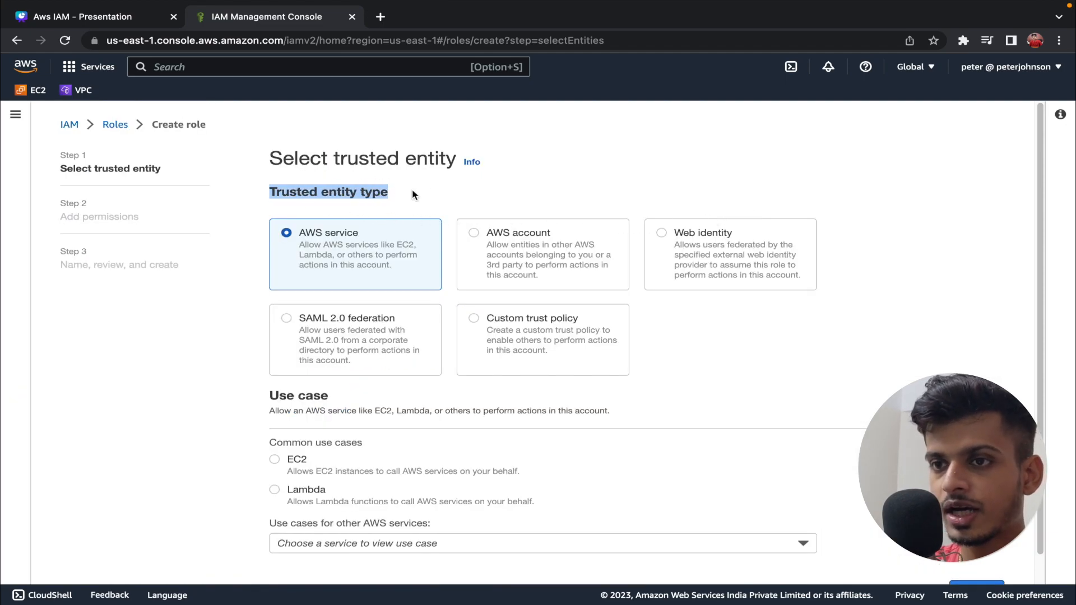
pyautogui.click(310, 268)
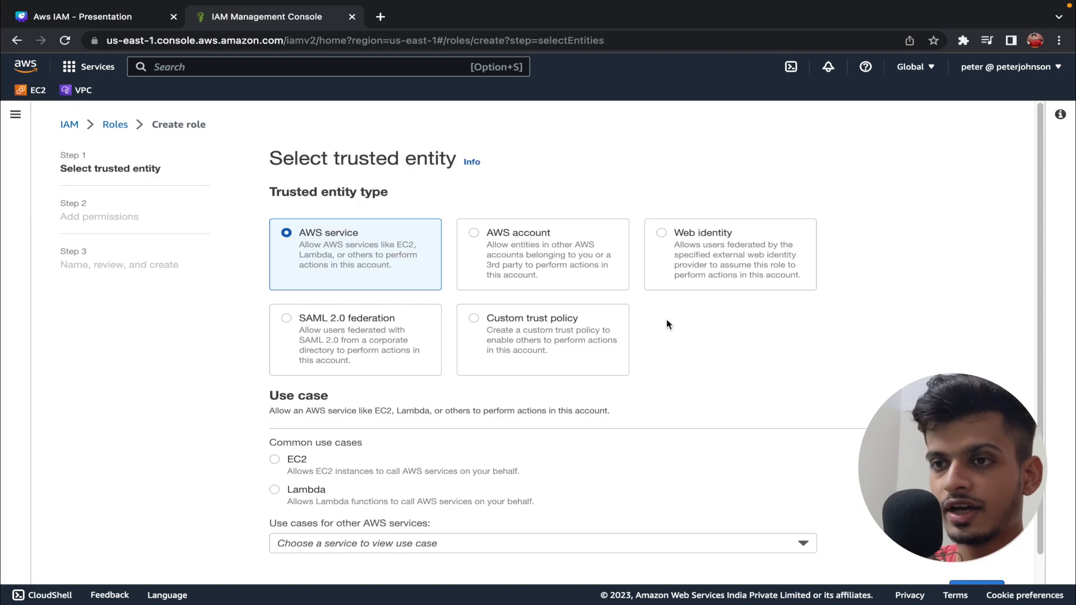
# - Examine the role's use case section, including the available use cases for other AWS services, without choosing one
pyautogui.scroll(-1, 667, 324)
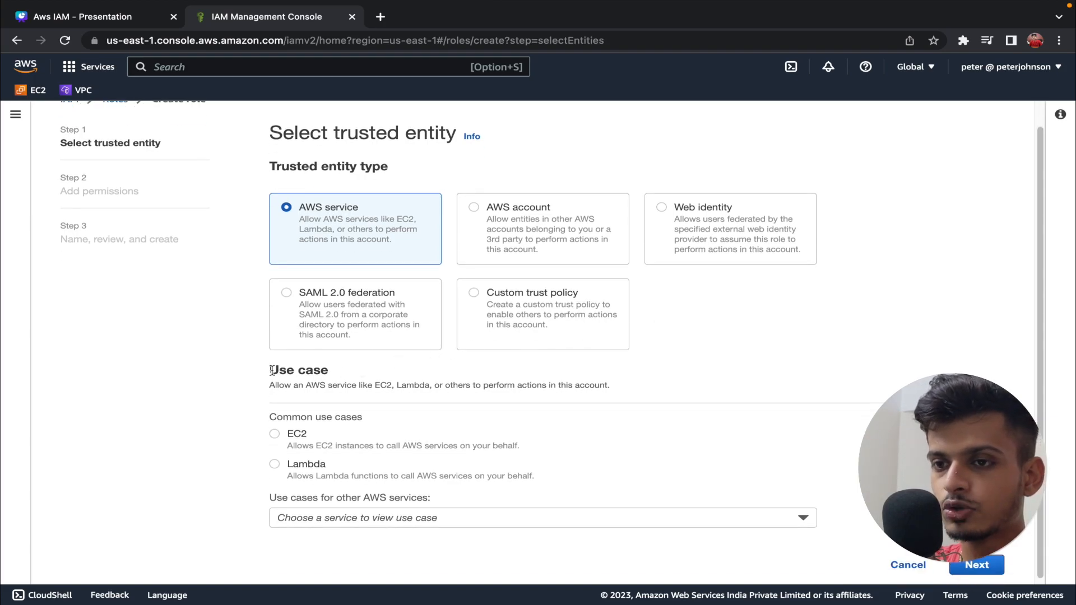
pyautogui.moveTo(268, 370); pyautogui.dragTo(611, 383)
pyautogui.click(359, 374)
pyautogui.click(612, 384)
pyautogui.scroll(-1, 612, 386)
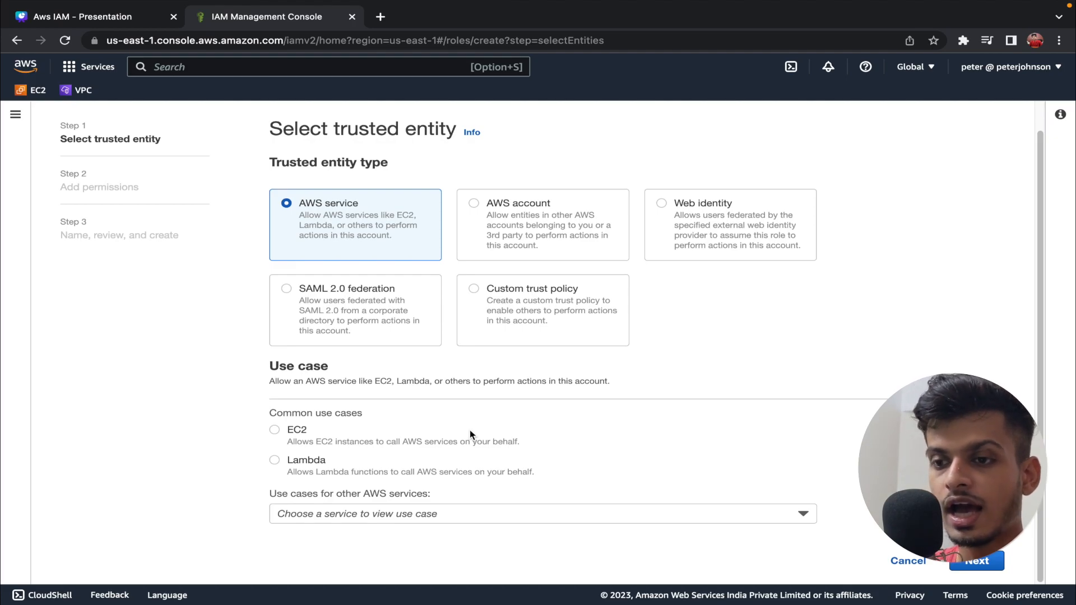
pyautogui.click(405, 512)
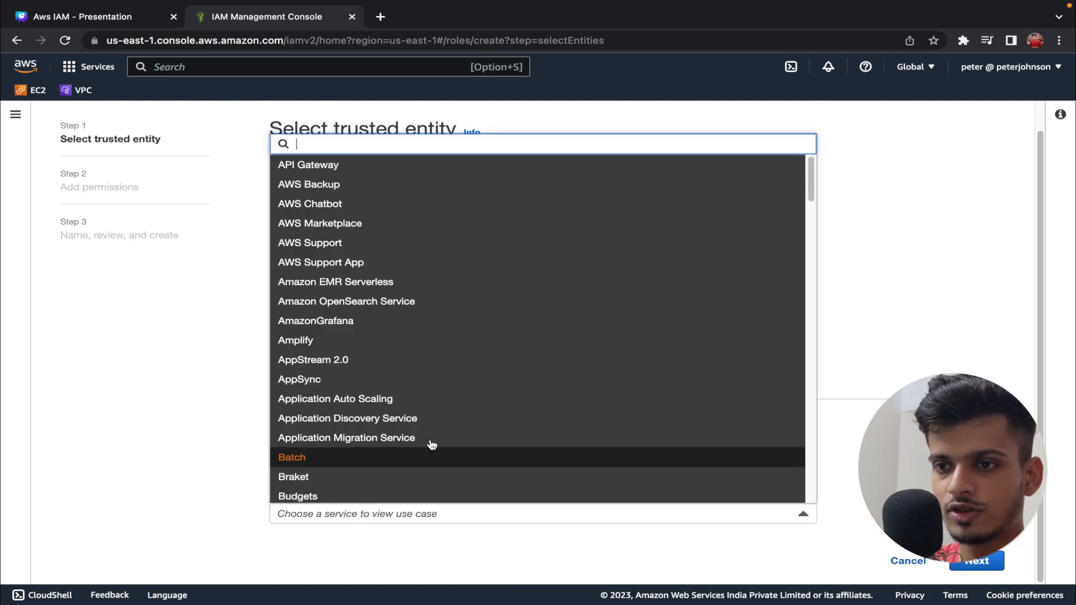
pyautogui.click(212, 338)
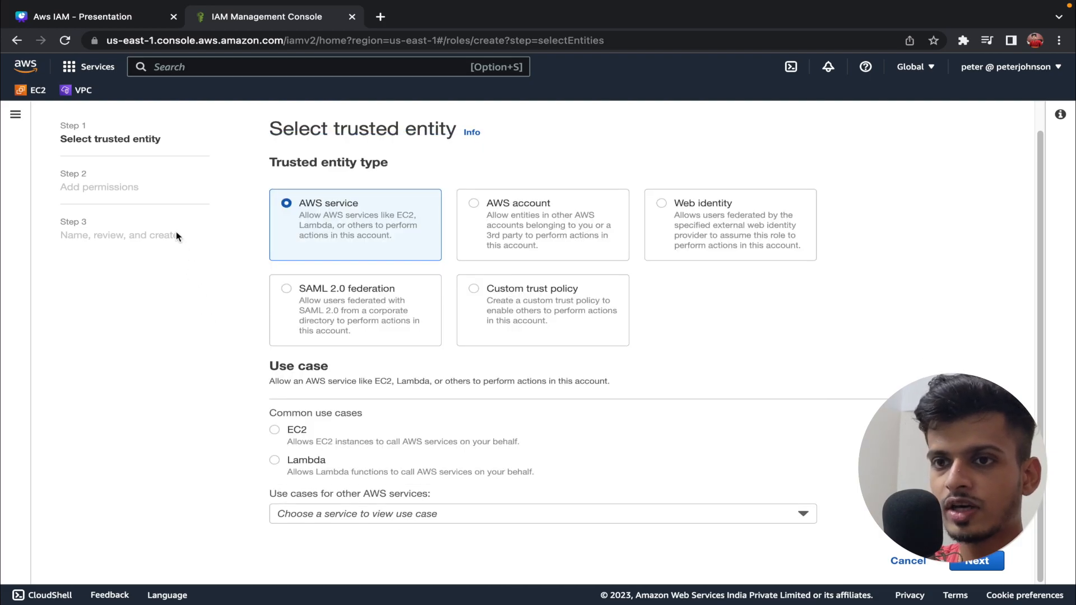
# - Review the remaining role creation stages, Add permissions and Name, review, and create
pyautogui.moveTo(153, 190); pyautogui.dragTo(57, 191)
pyautogui.click(83, 257)
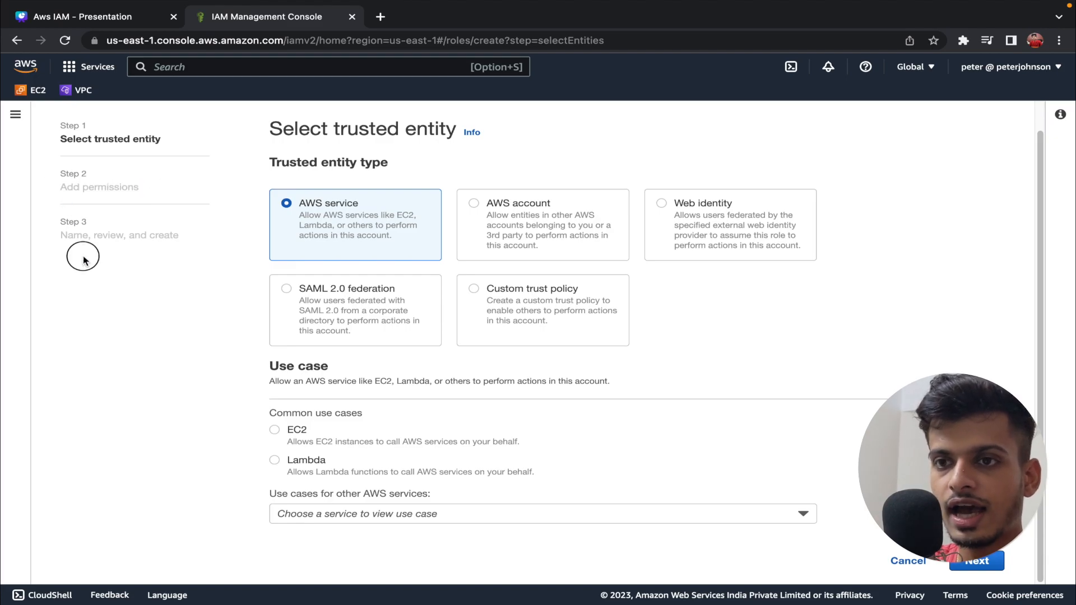
pyautogui.moveTo(180, 233); pyautogui.dragTo(86, 235)
pyautogui.click(114, 314)
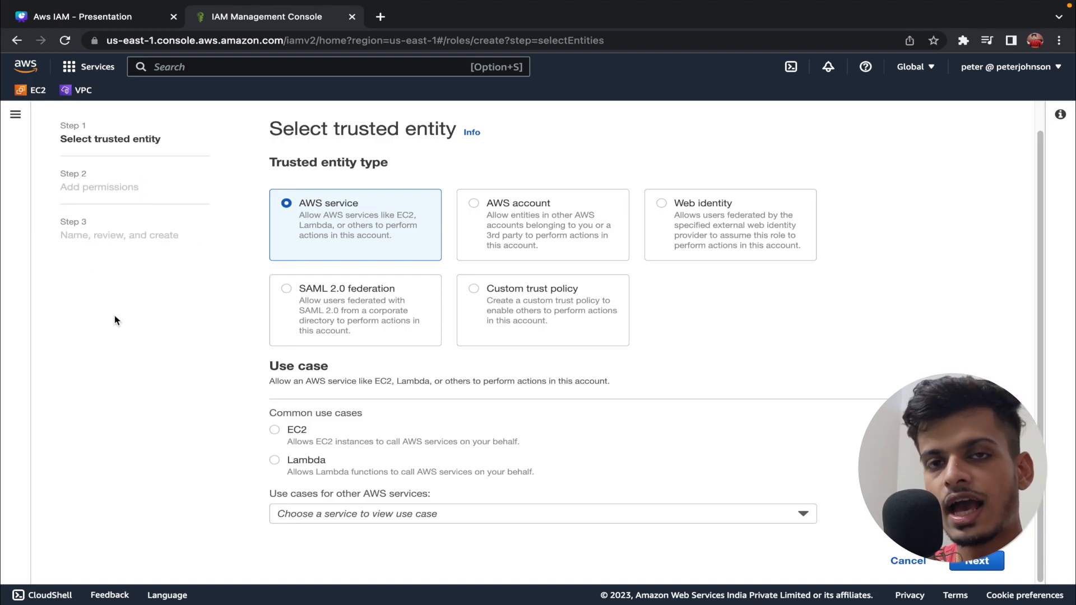